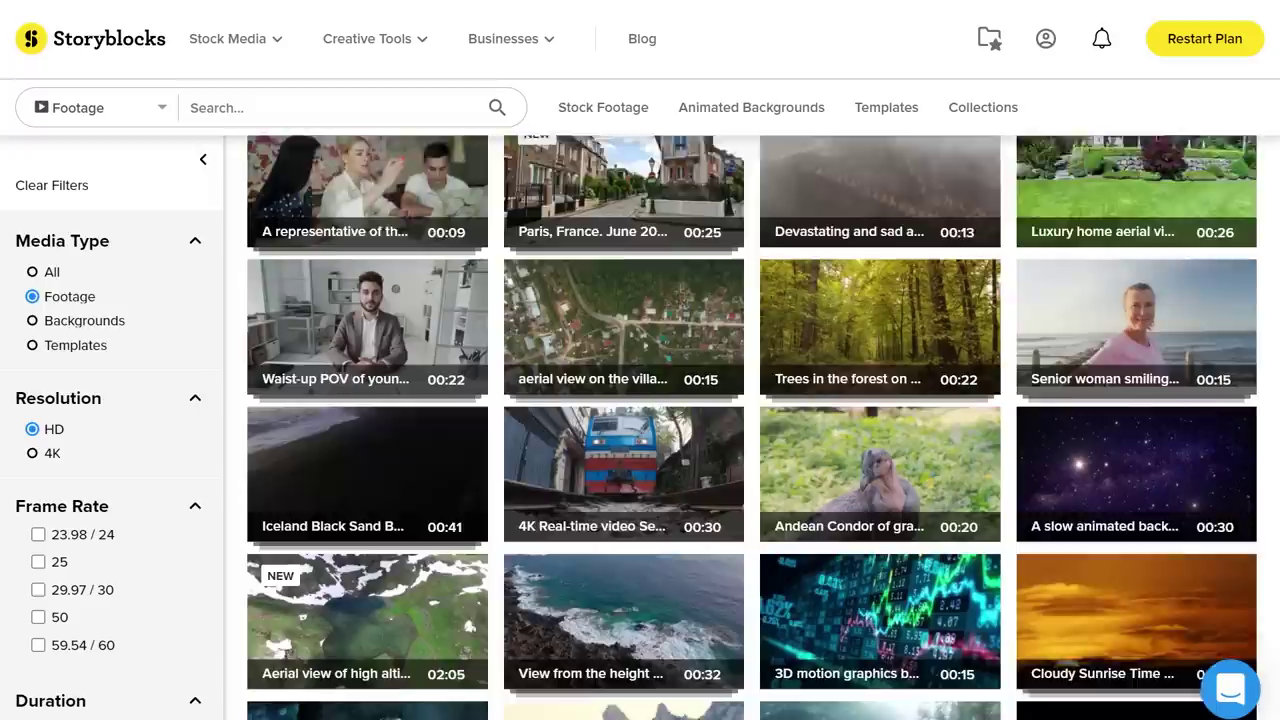
# Step: Scroll through the Storyblocks results and open the Happy Holidays image's detail page
pyautogui.scroll(-4, 754, 426)
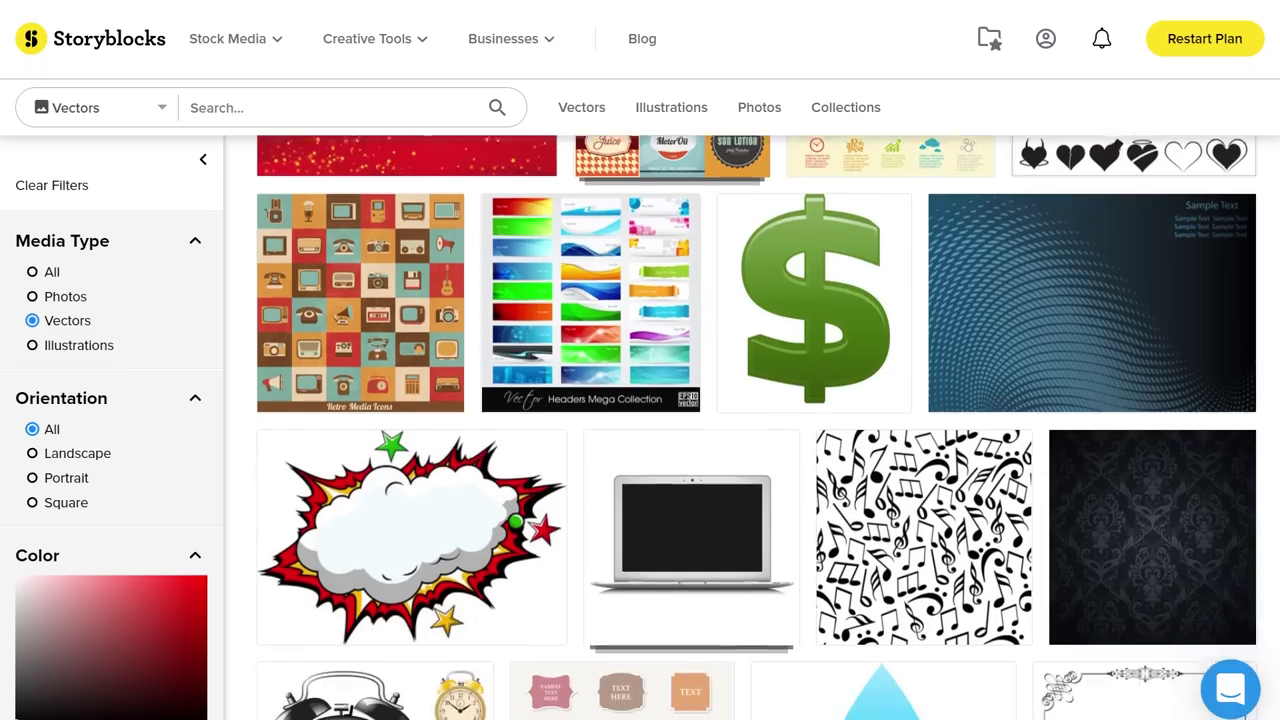
pyautogui.scroll(-4, 754, 426)
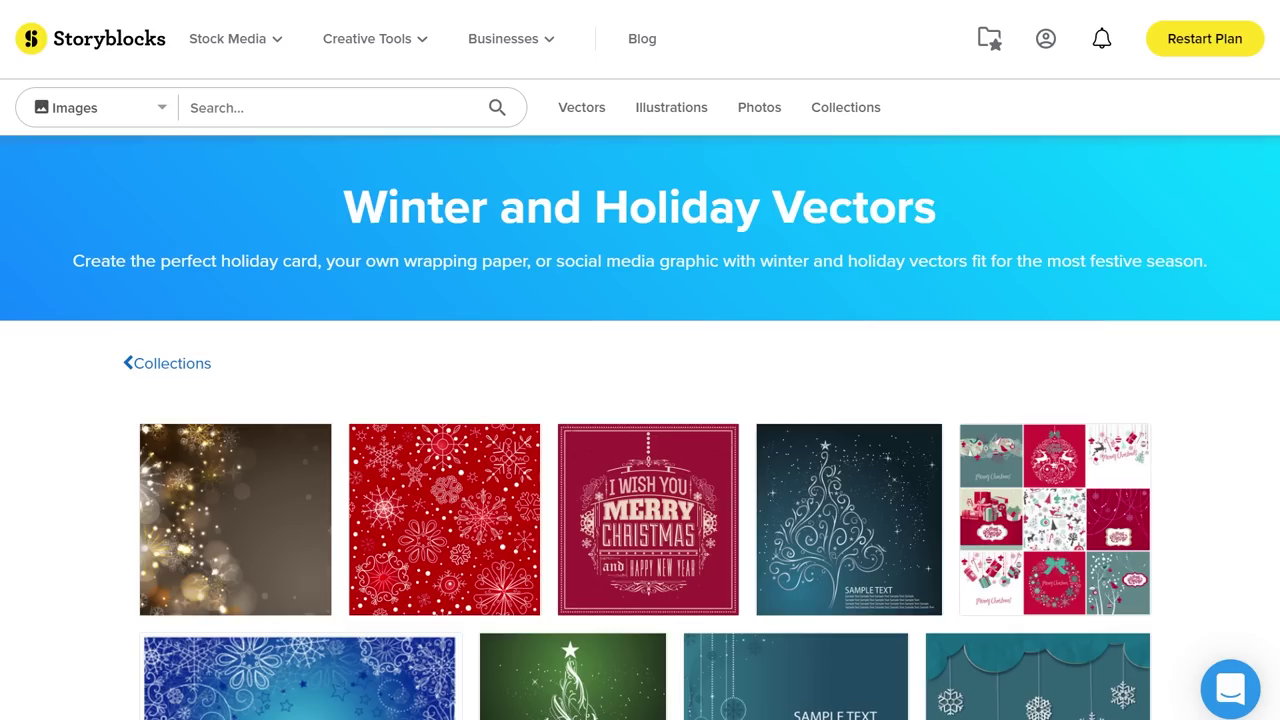
pyautogui.scroll(-5, 1229, 443)
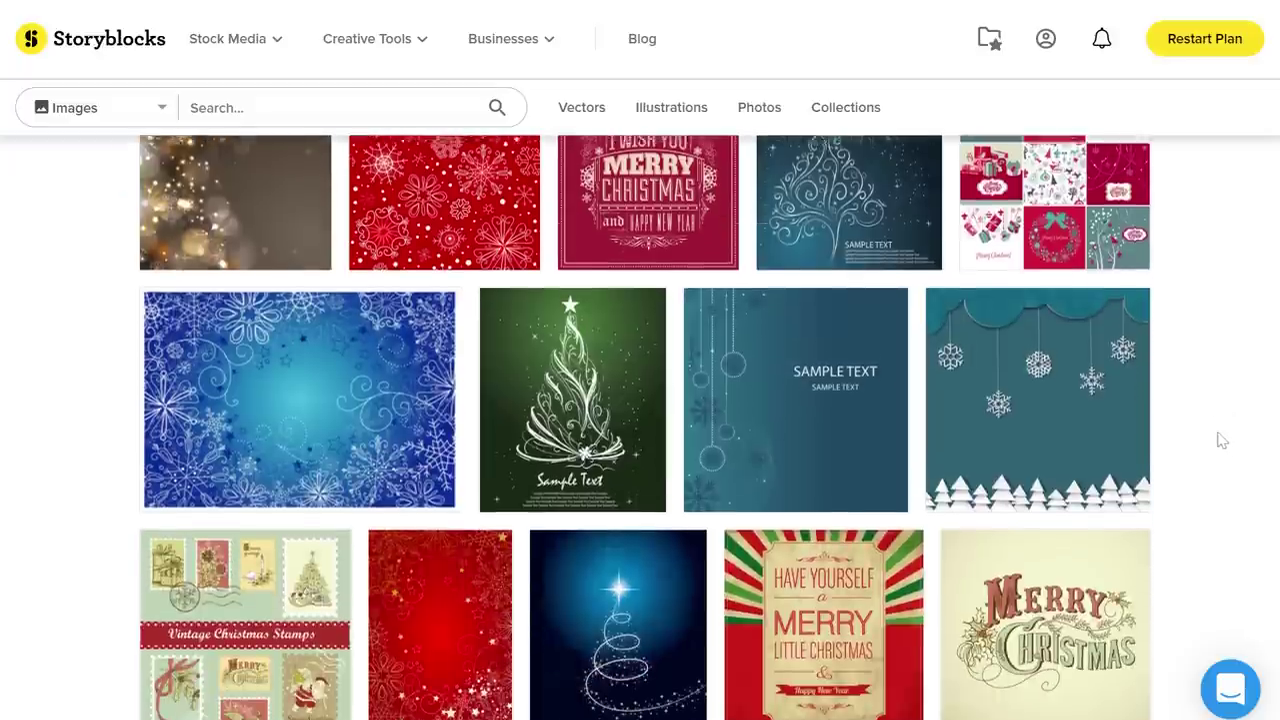
pyautogui.scroll(-5, 645, 427)
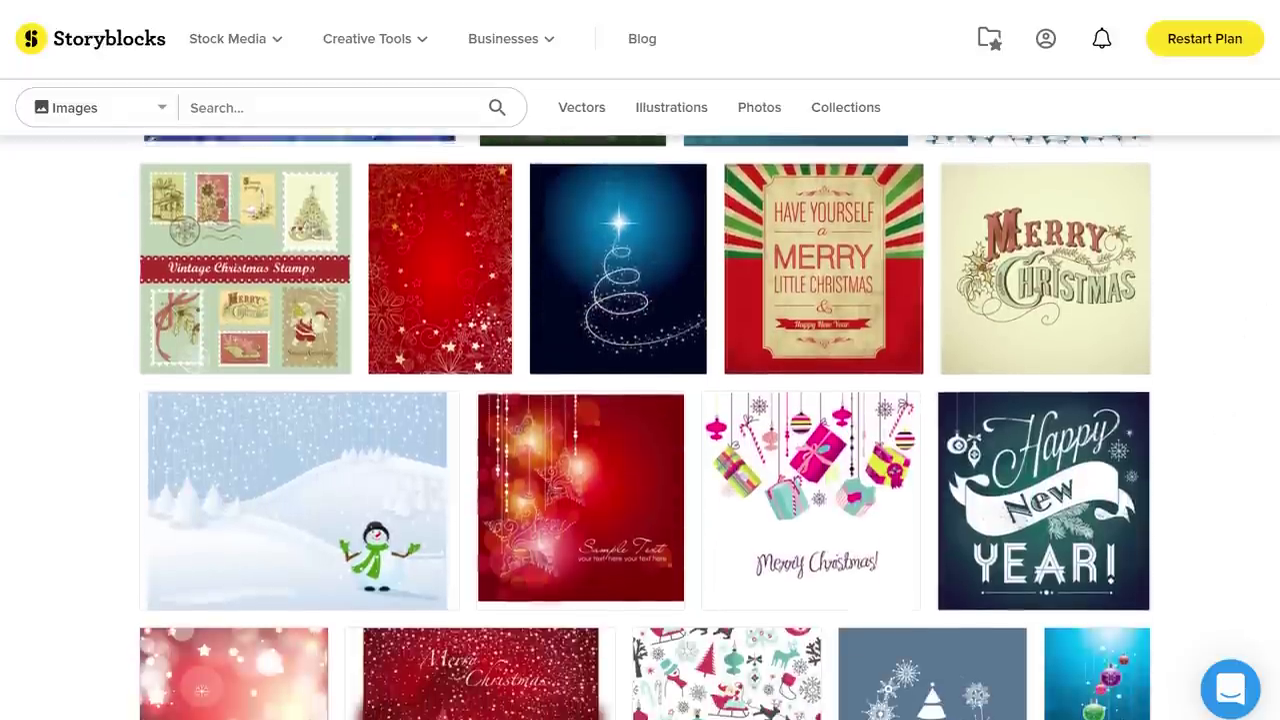
pyautogui.scroll(-3, 645, 427)
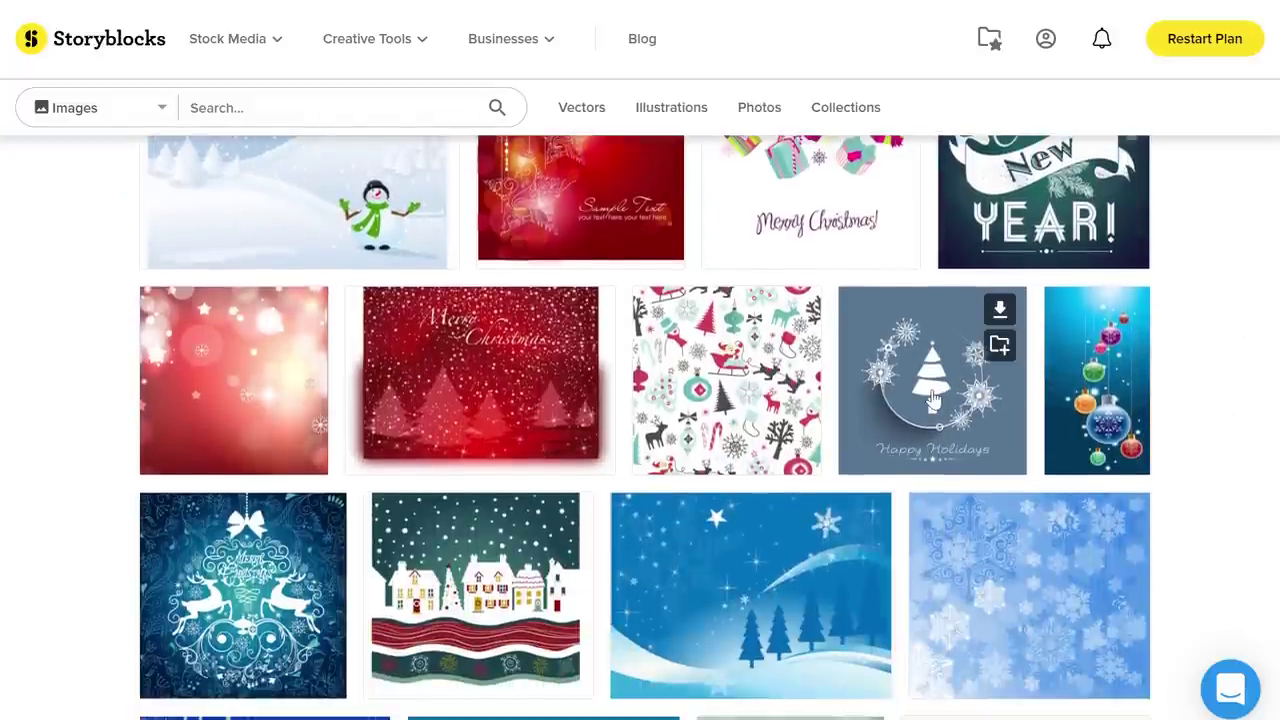
pyautogui.click(932, 398)
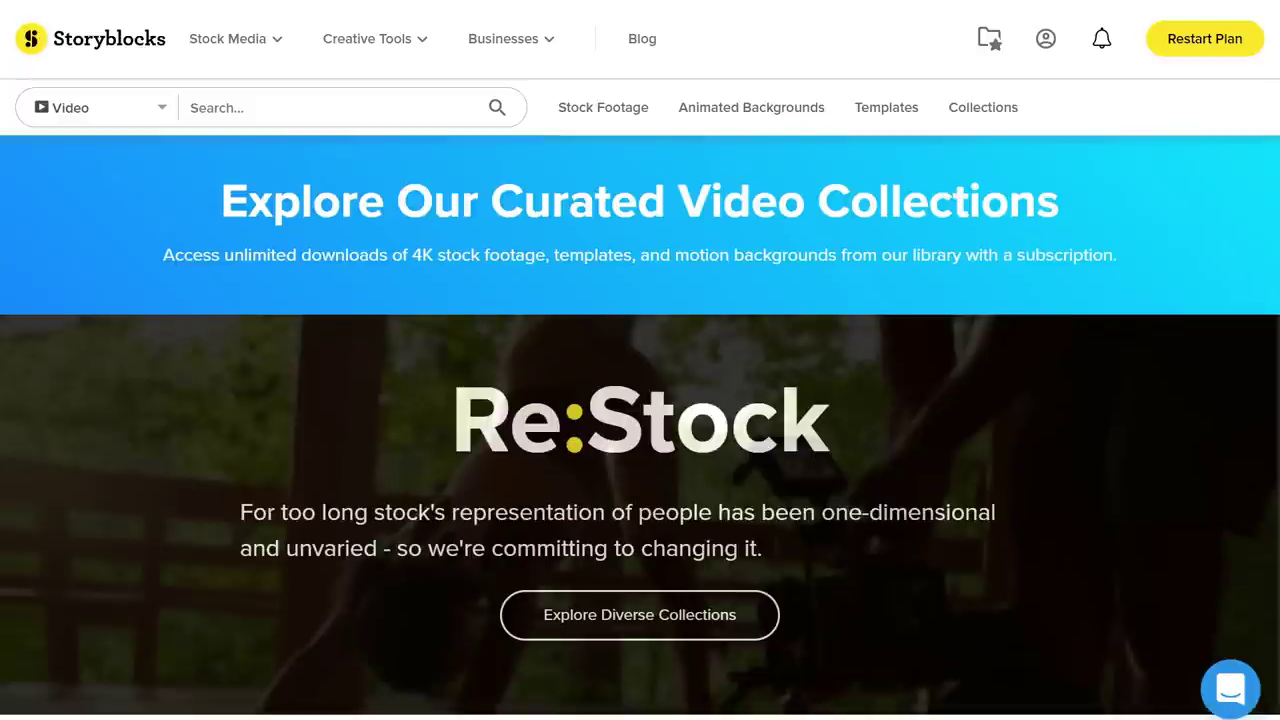
pyautogui.scroll(-5, 640, 427)
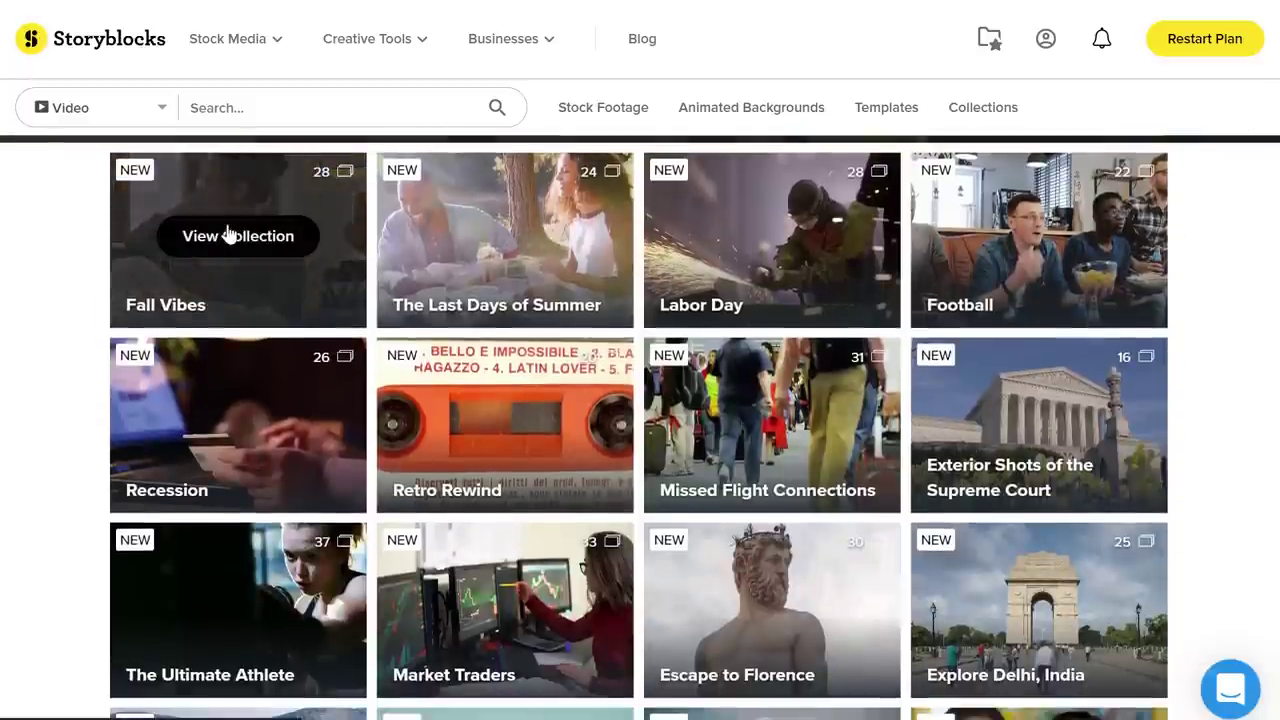
# Step: Open the Fall Vibes collection and download the Patara Beach drone clip as HD MOV
pyautogui.click(228, 235)
pyautogui.scroll(-3, 1240, 316)
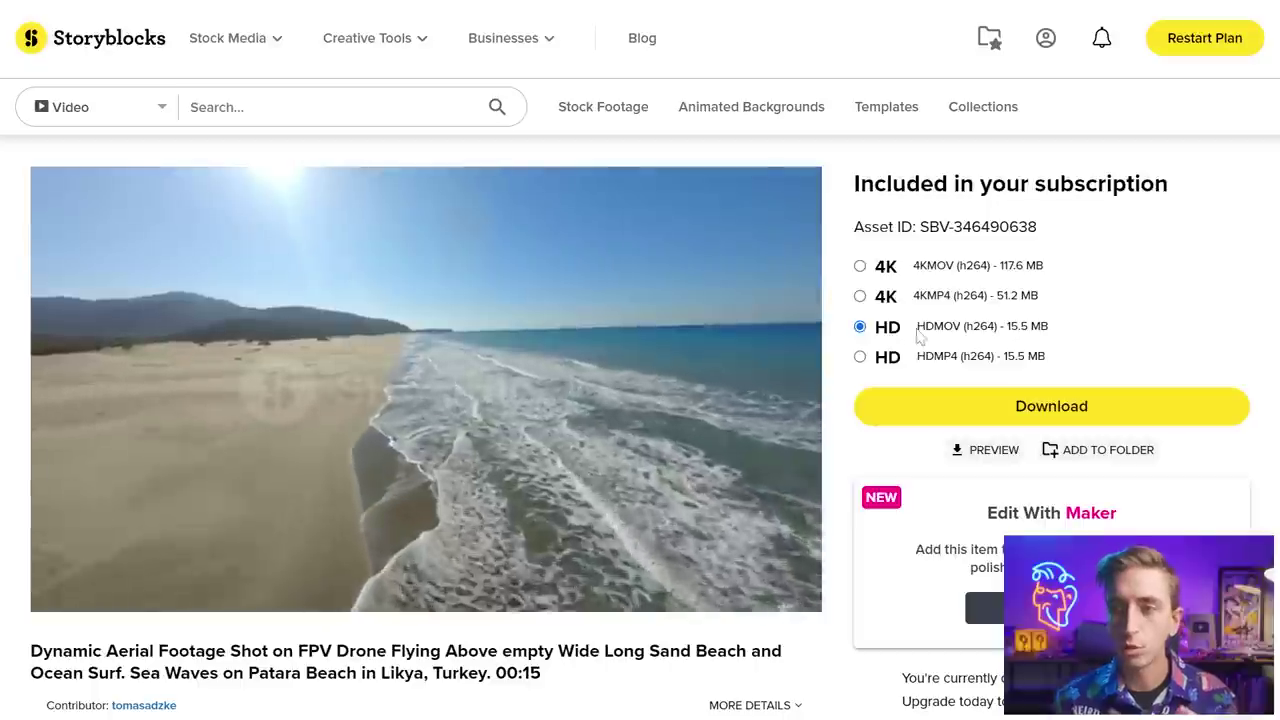
pyautogui.click(1066, 418)
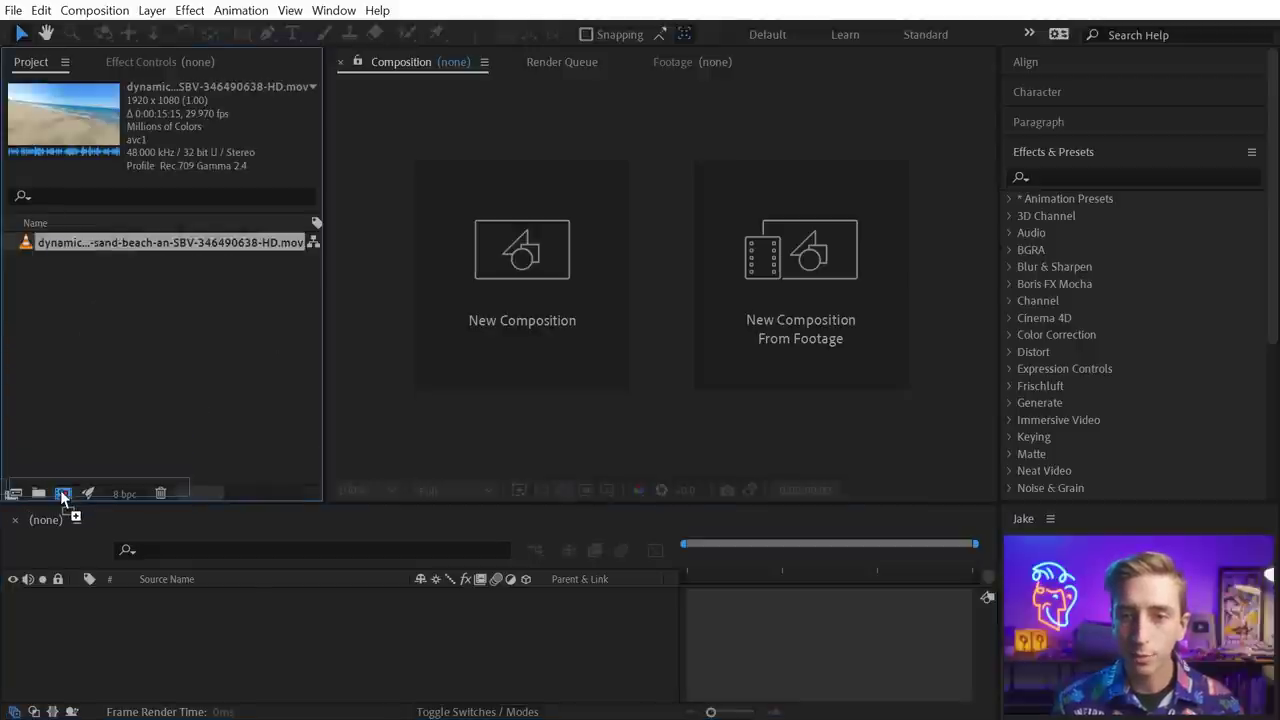
# Step: Create a composition from the beach footage and search Effects & Presets for '3d came'
pyautogui.moveTo(60, 490); pyautogui.dragTo(64, 494)
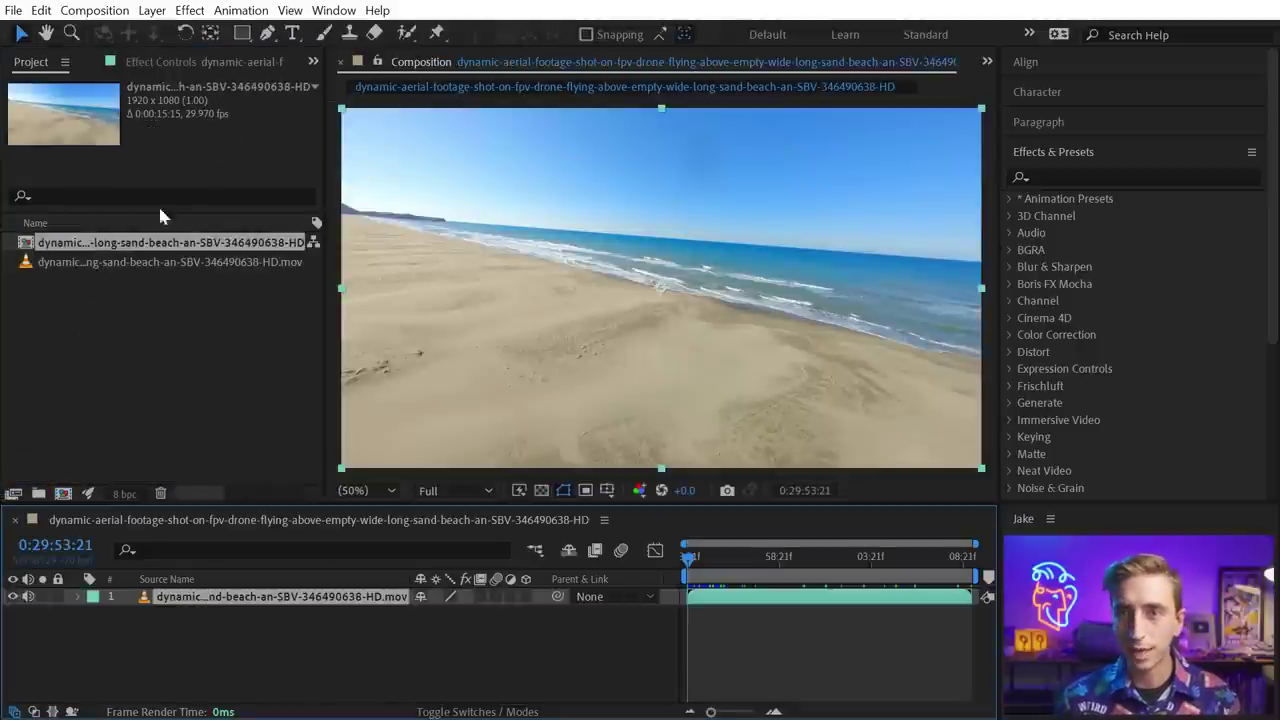
pyautogui.moveTo(736, 572); pyautogui.dragTo(614, 551)
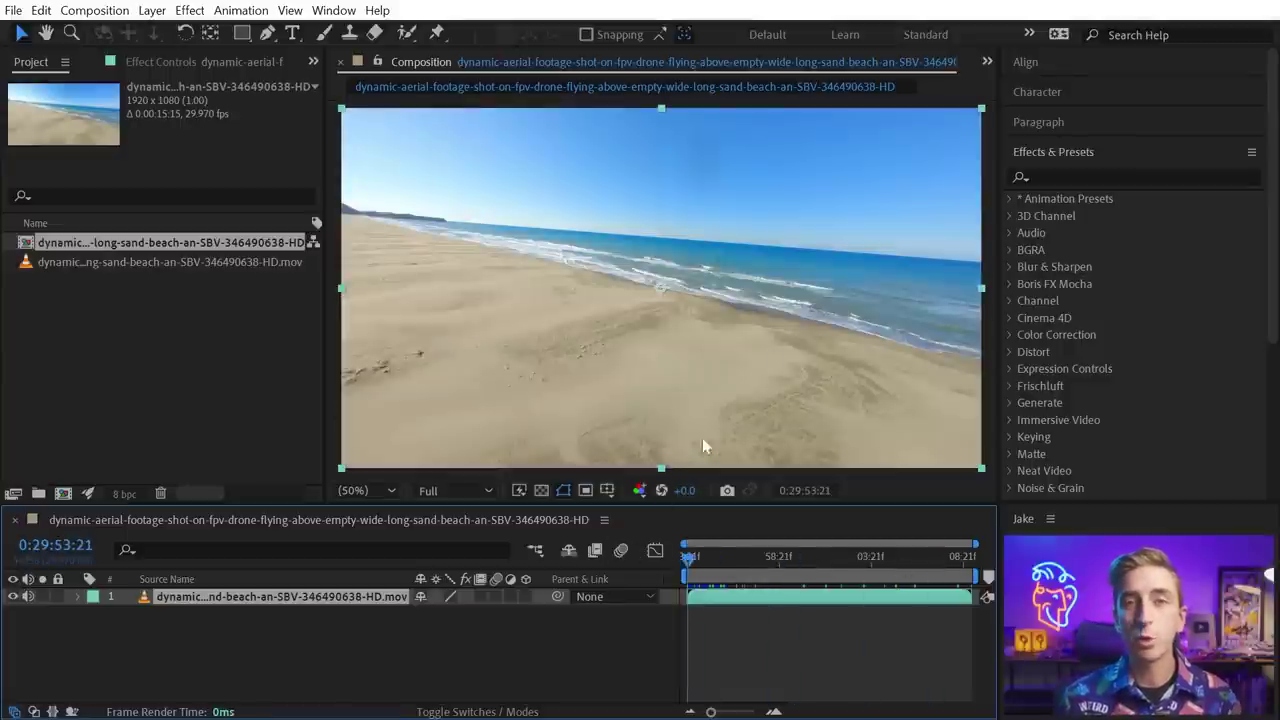
pyautogui.click(1071, 176)
pyautogui.write('3d camera')
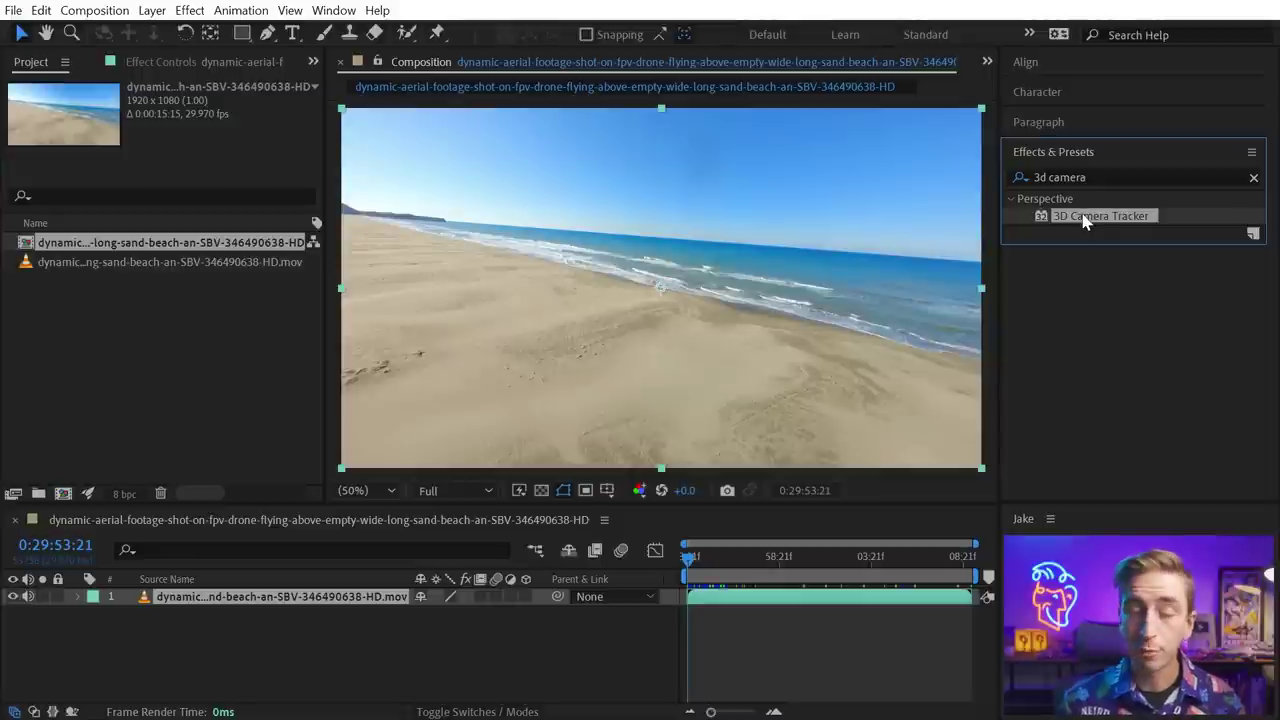
pyautogui.moveTo(712, 558); pyautogui.dragTo(752, 556)
pyautogui.press('`')
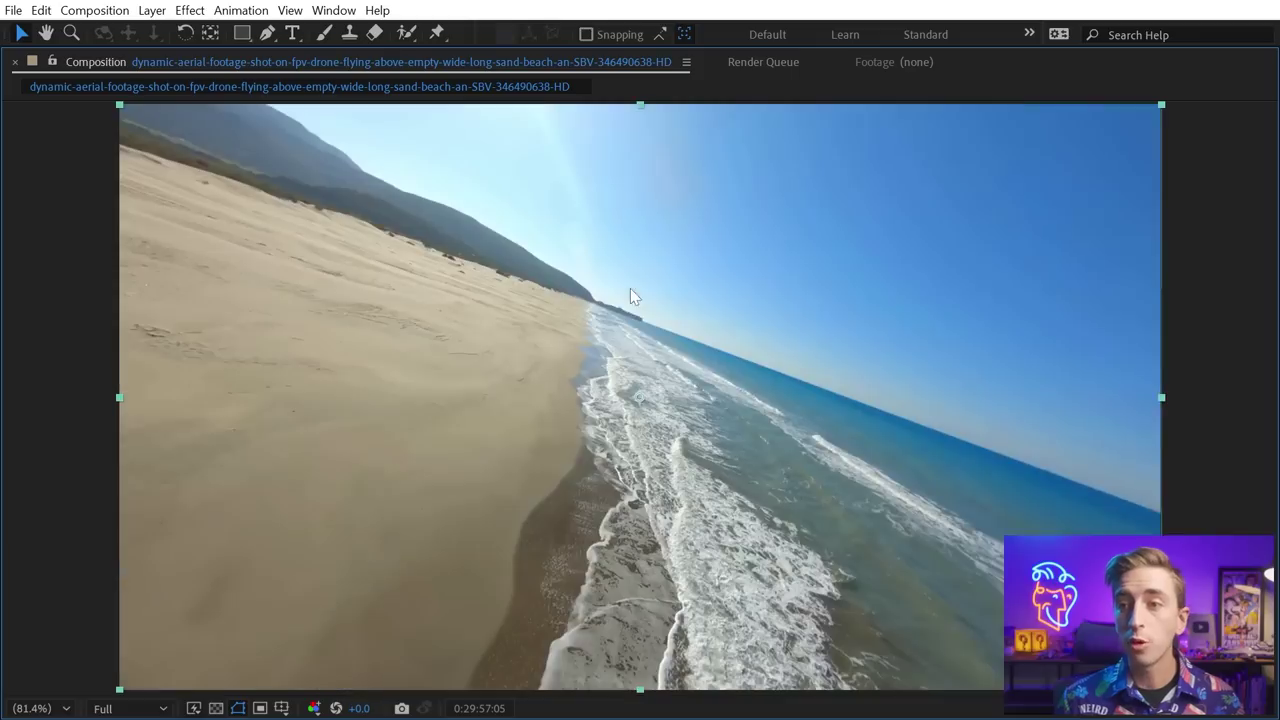
pyautogui.press('space')
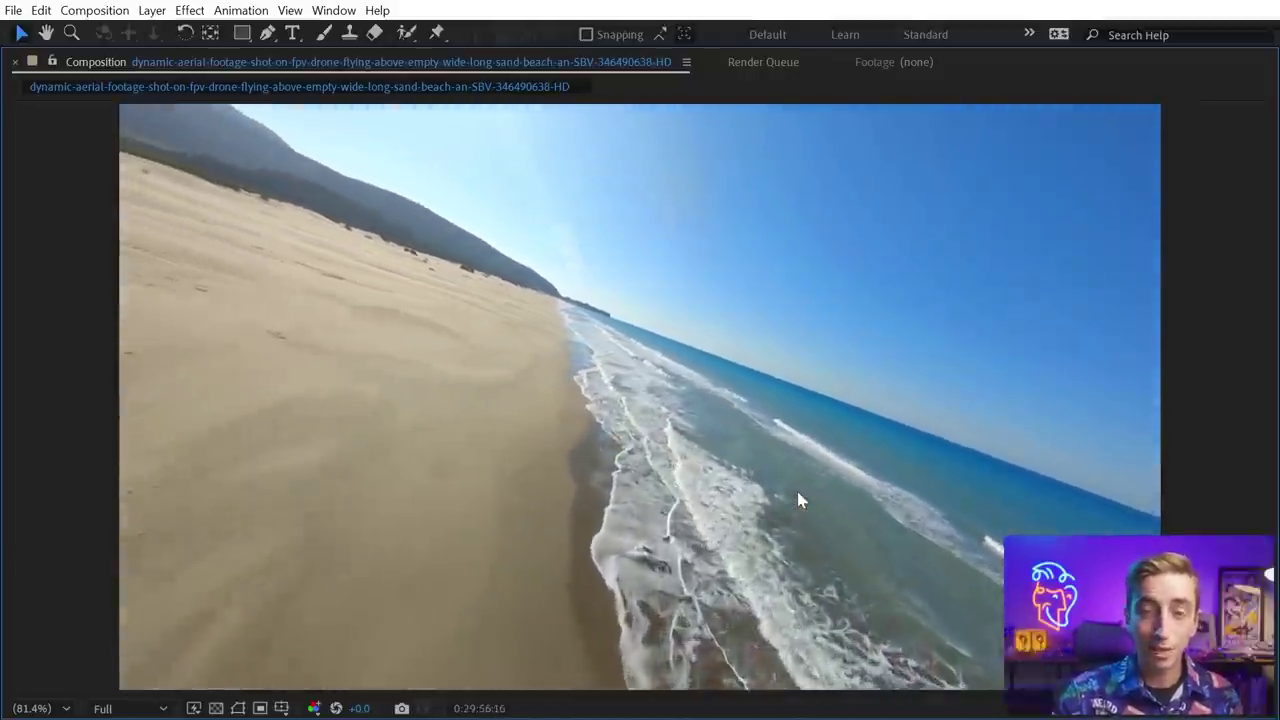
pyautogui.press('space')
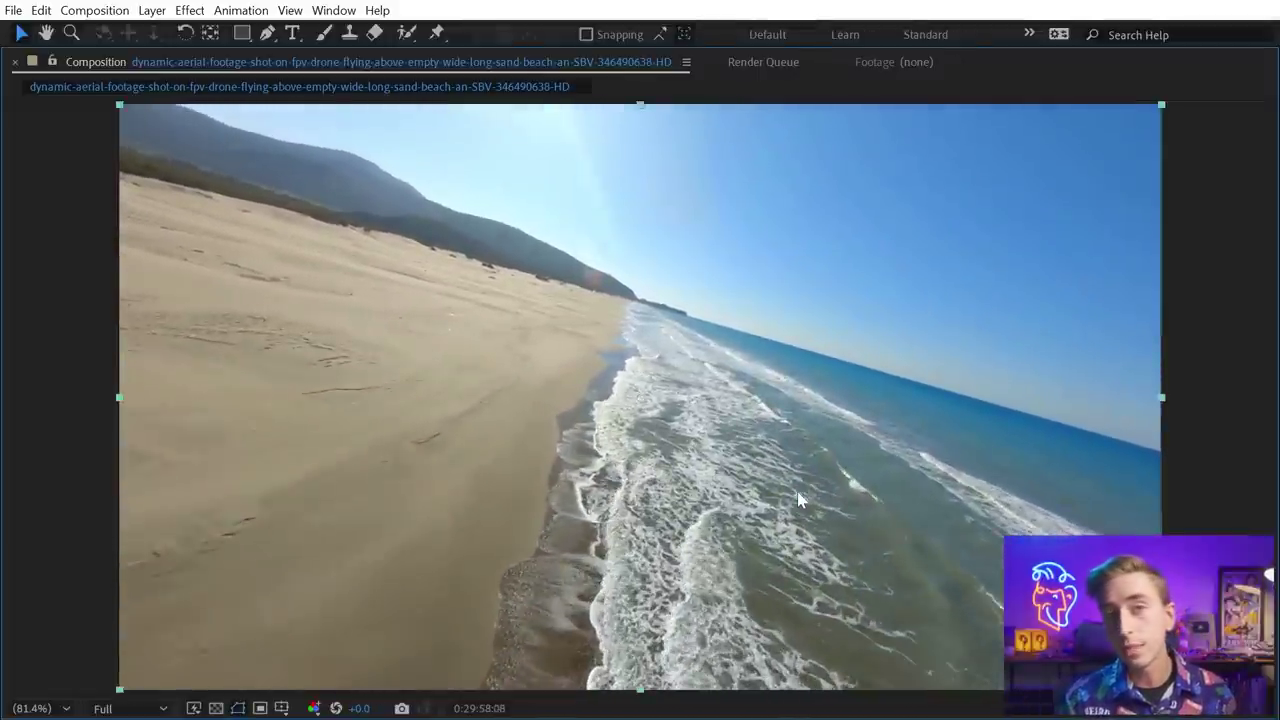
pyautogui.press('`')
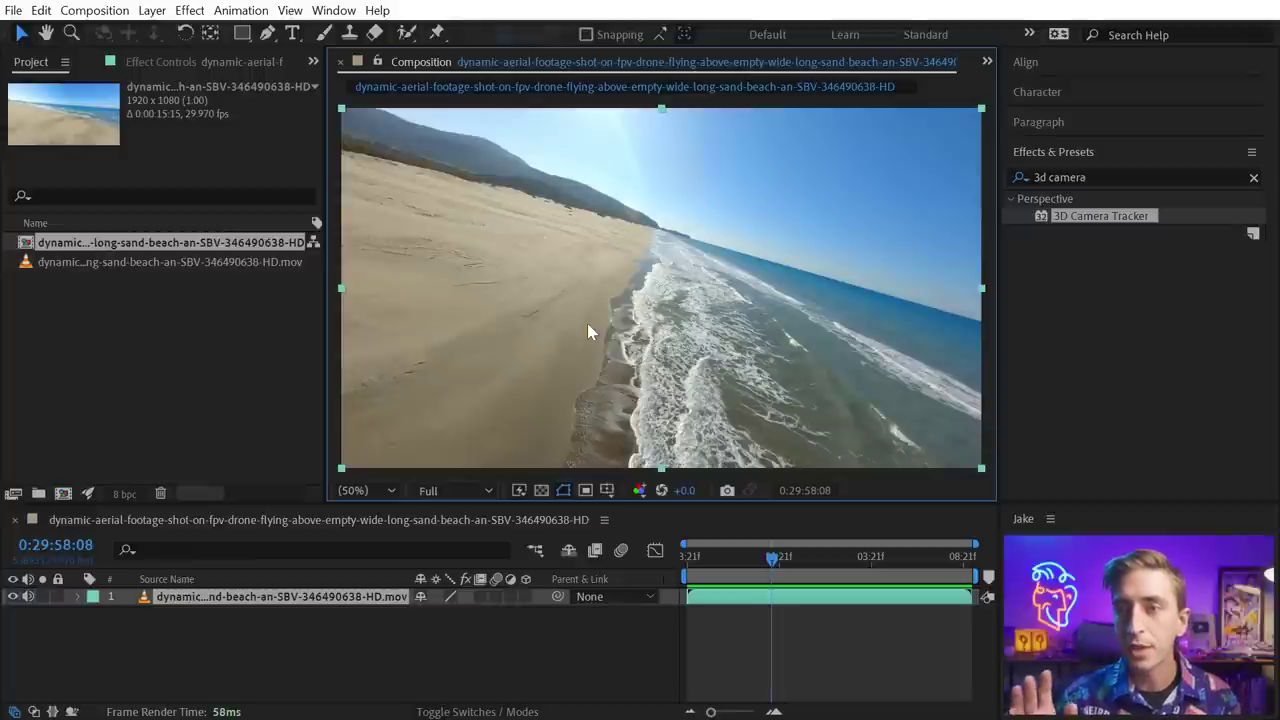
# Step: Drop the 3D Camera Tracker onto the beach footage and return to the composition start
pyautogui.moveTo(772, 558); pyautogui.dragTo(703, 566)
pyautogui.moveTo(1100, 220); pyautogui.dragTo(866, 298)
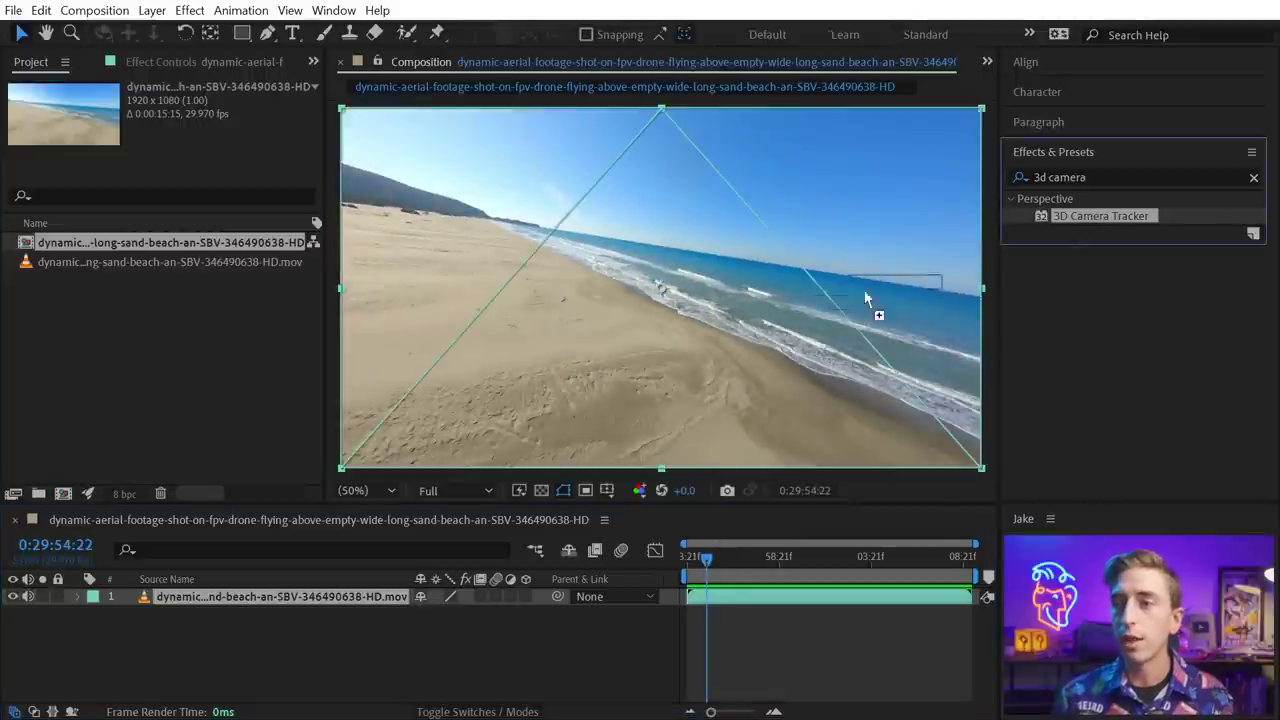
pyautogui.moveTo(597, 366); pyautogui.dragTo(596, 366)
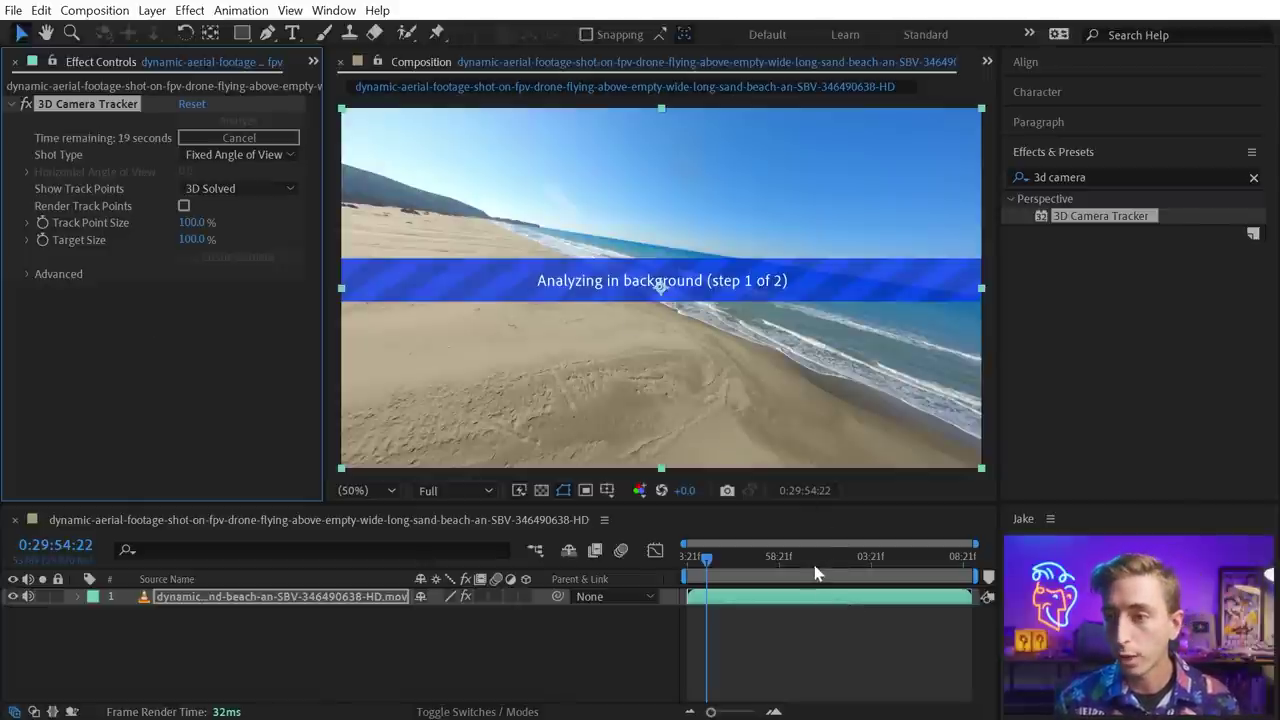
pyautogui.moveTo(815, 572); pyautogui.dragTo(668, 575)
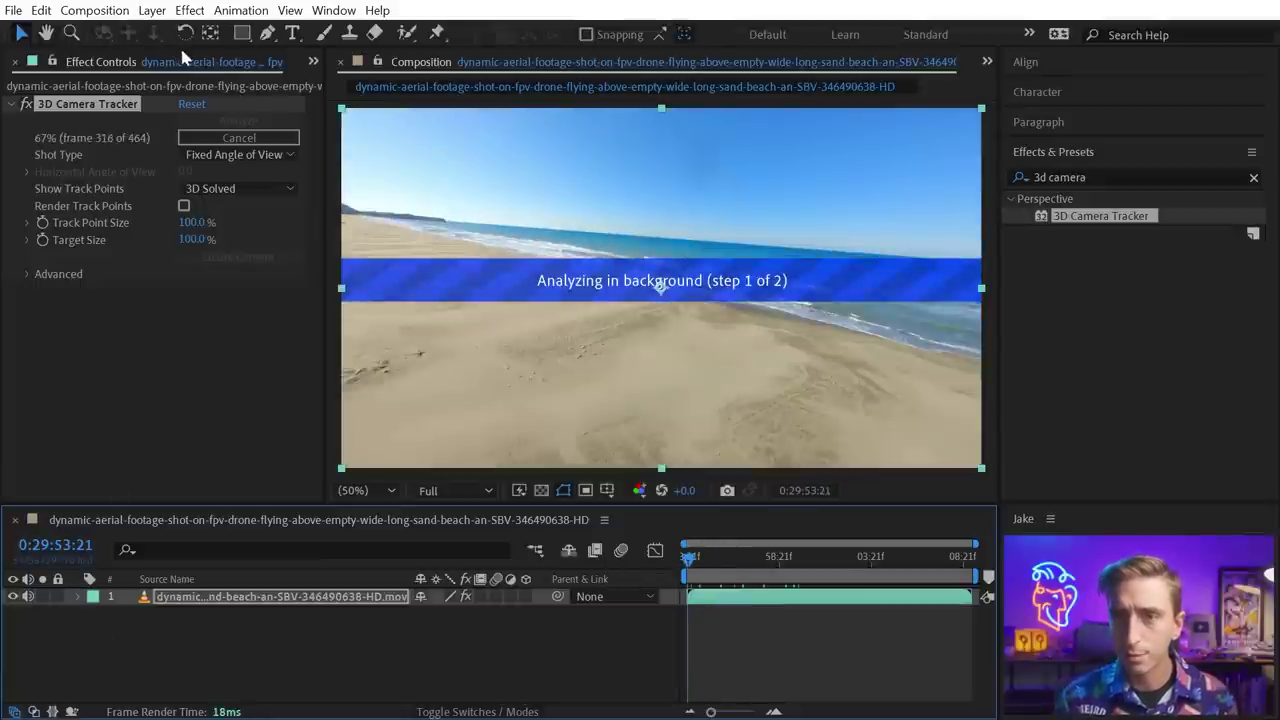
# Step: Set the composition's Start Timecode to 0 in Composition Settings and return to the first frame
pyautogui.click(95, 11)
pyautogui.click(120, 60)
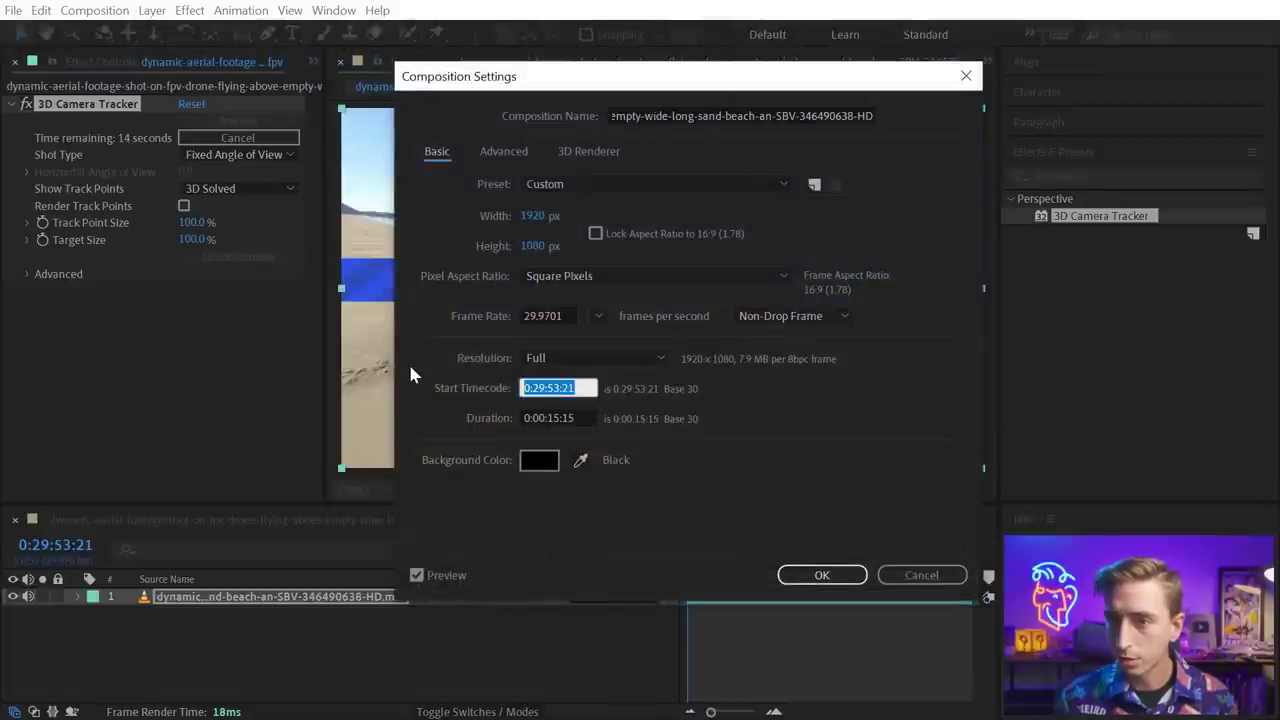
pyautogui.write('0')
pyautogui.click(825, 582)
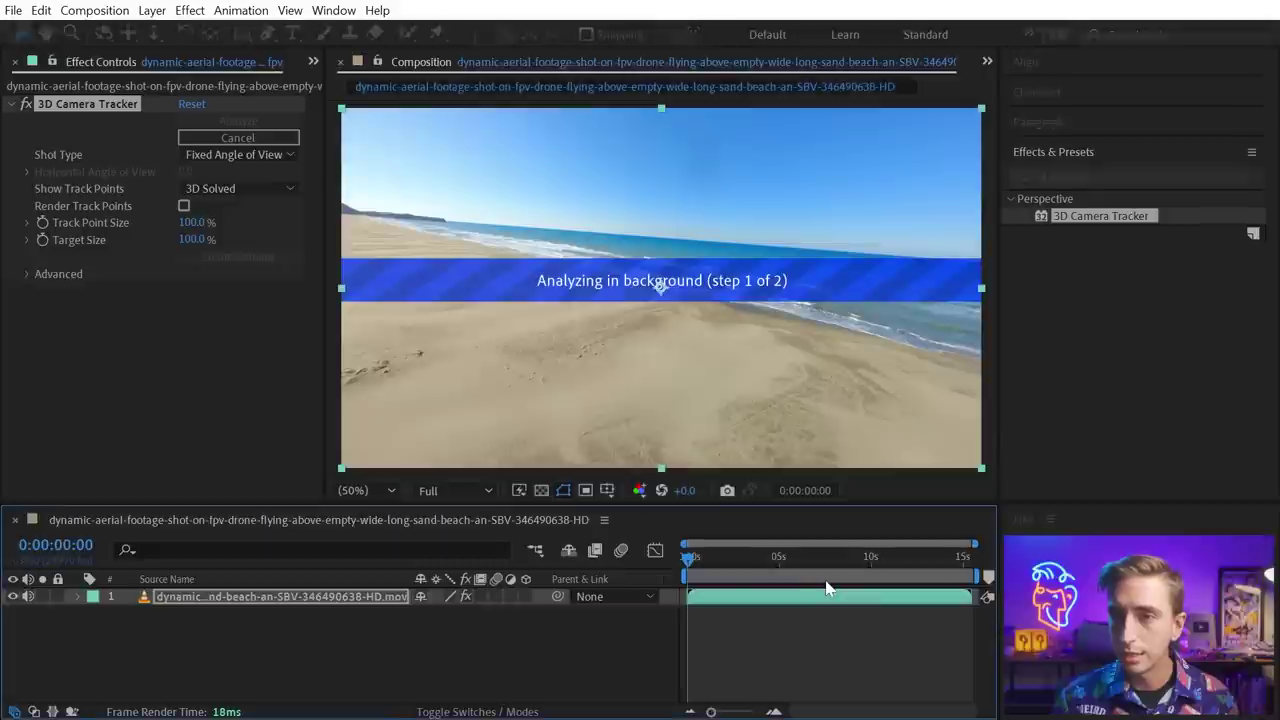
pyautogui.moveTo(972, 556); pyautogui.dragTo(572, 524)
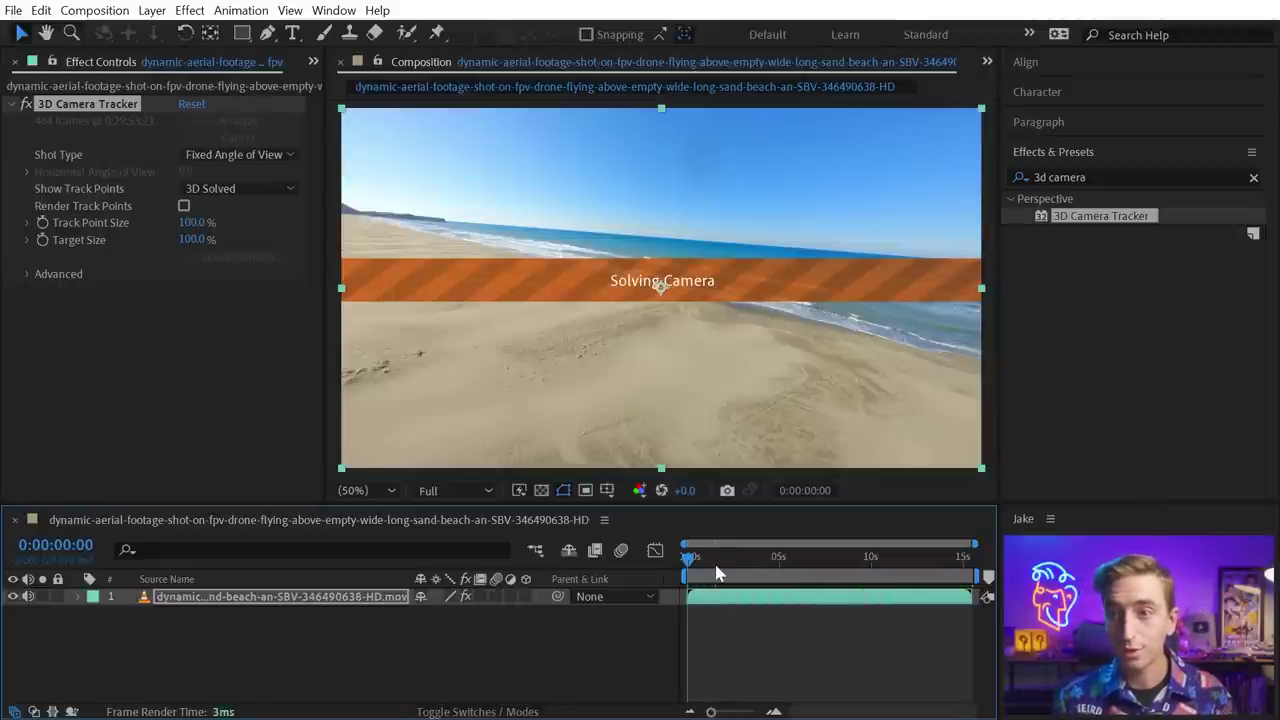
# Step: Check track points across frames, then expand the tracker's Advanced settings showing 1.22-pixel average error
pyautogui.moveTo(716, 572); pyautogui.dragTo(780, 572)
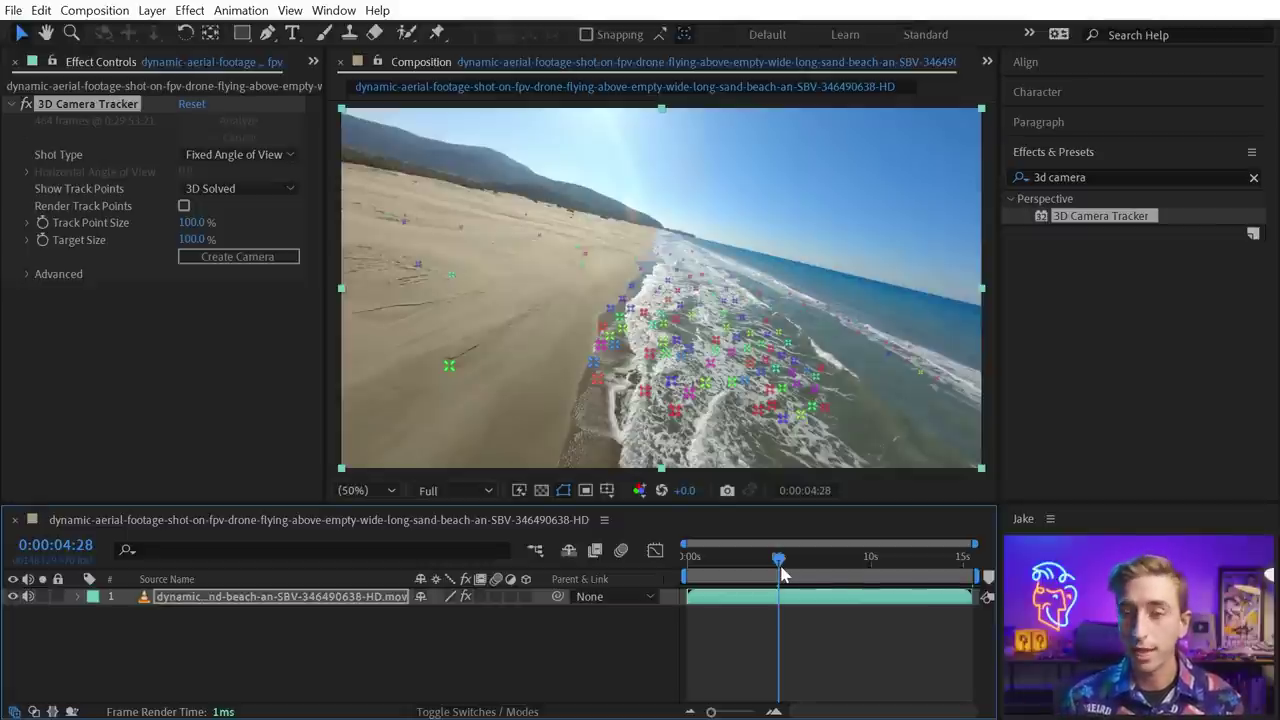
pyautogui.click(785, 572)
pyautogui.moveTo(798, 556); pyautogui.dragTo(716, 556)
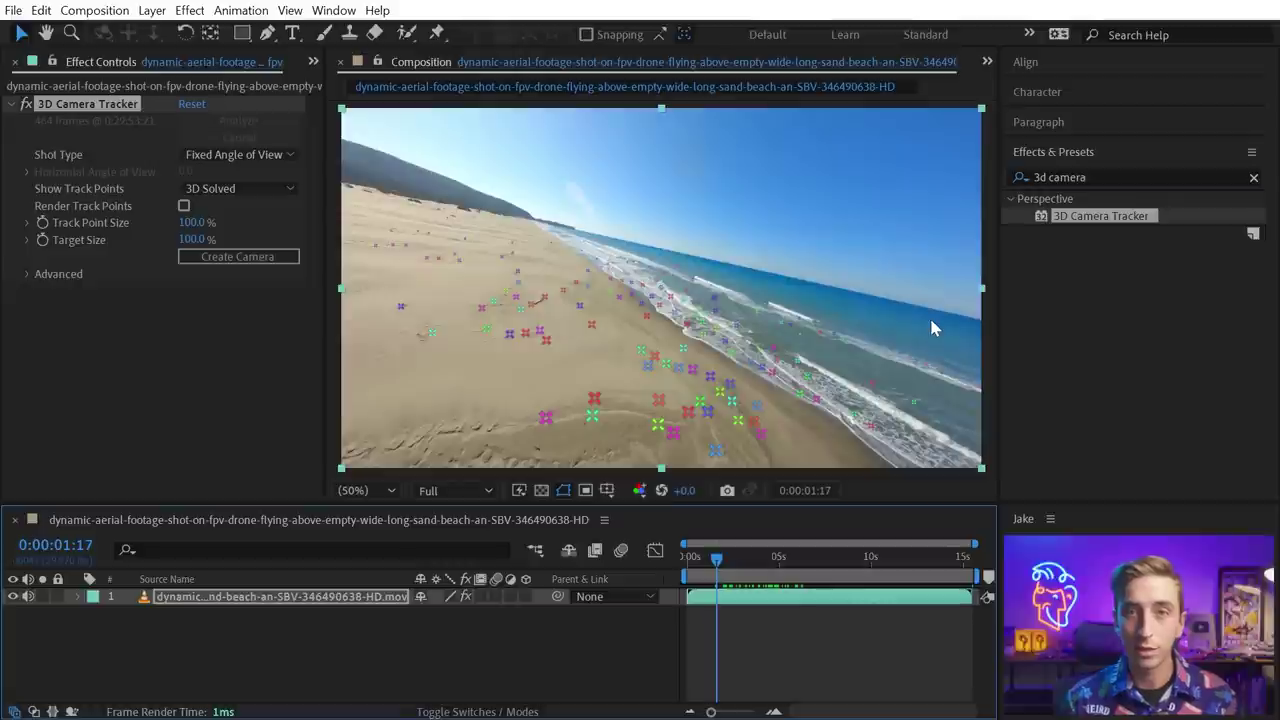
pyautogui.click(26, 273)
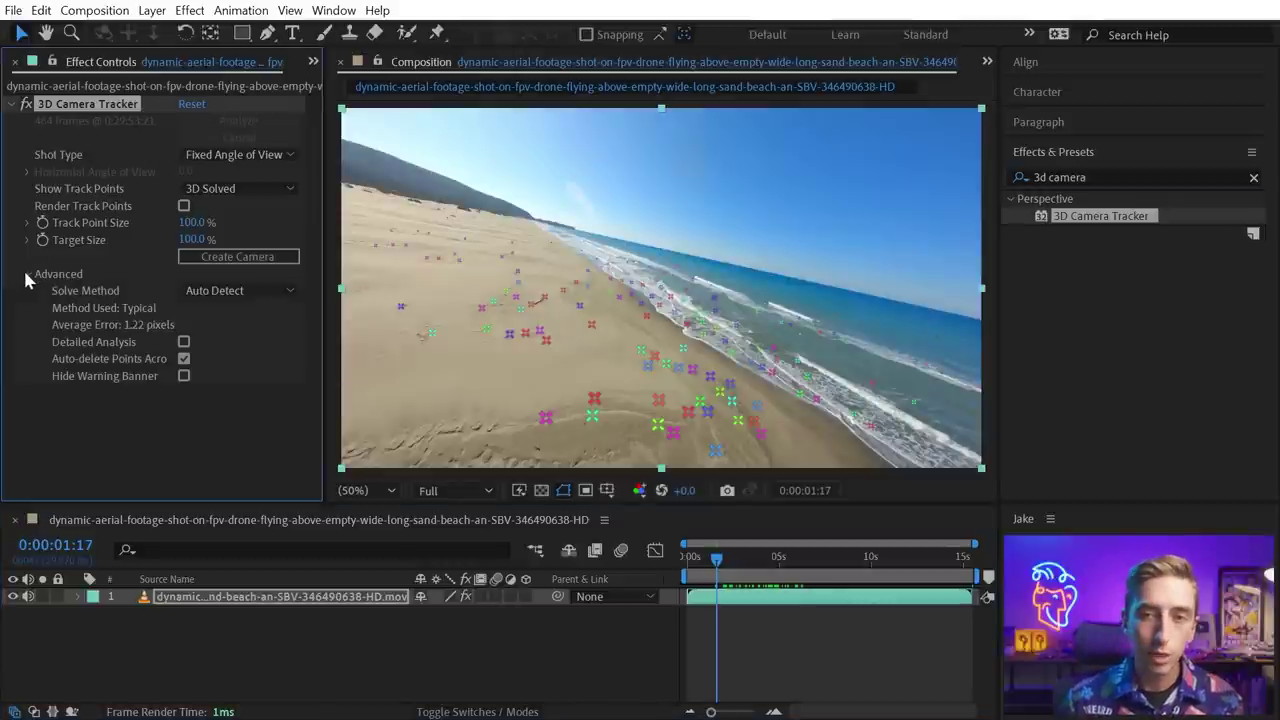
pyautogui.click(184, 358)
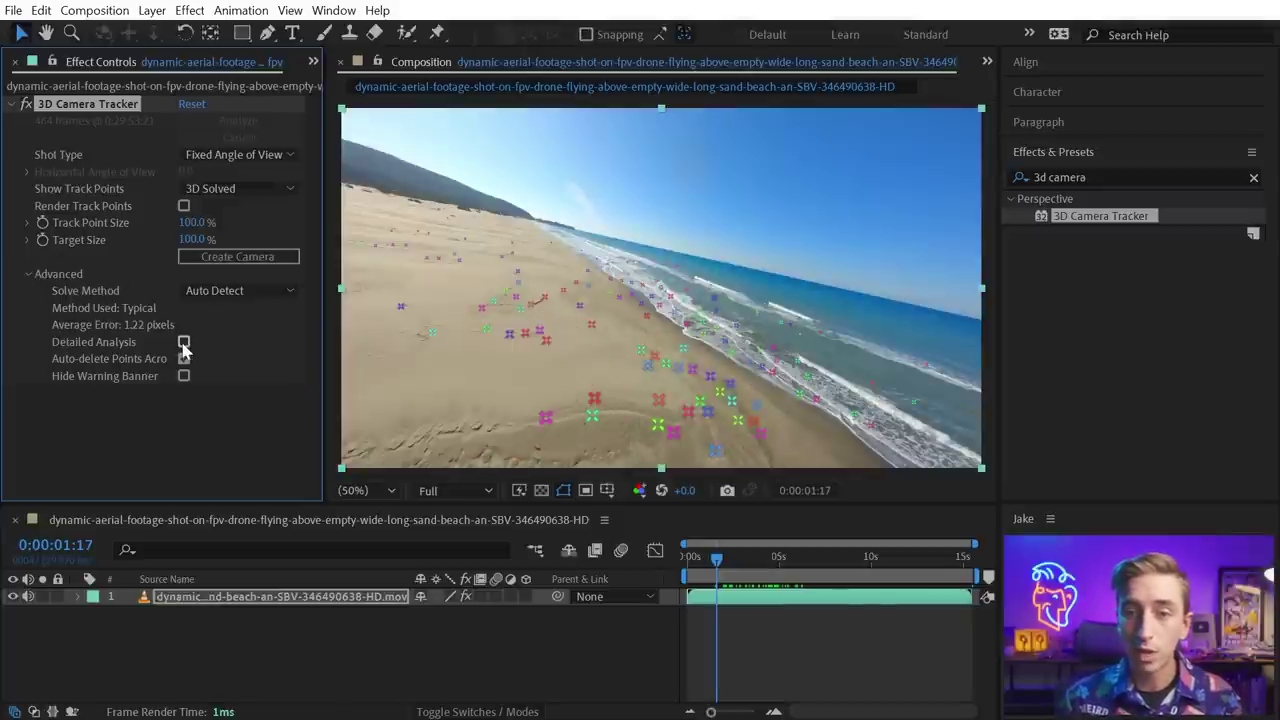
# Step: Collapse the Advanced settings and maximize the Composition panel at the clip's first frame
pyautogui.click(28, 273)
pyautogui.moveTo(716, 556); pyautogui.dragTo(690, 565)
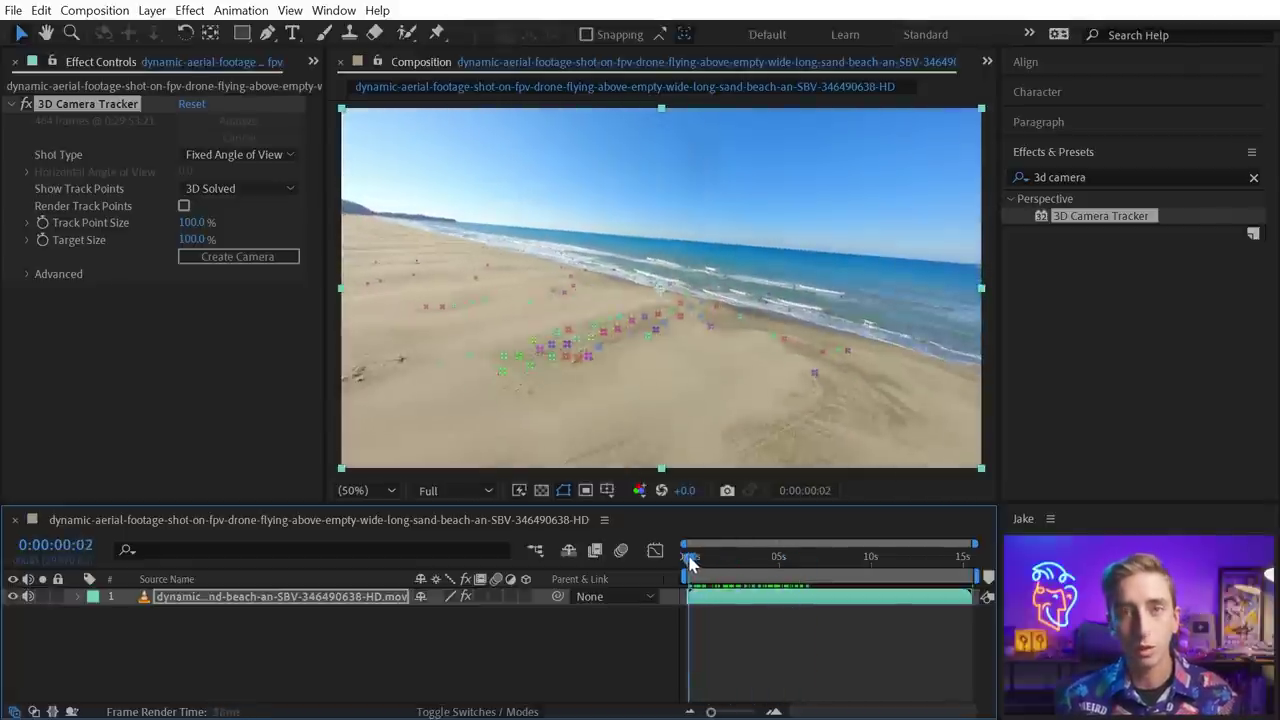
pyautogui.press('`')
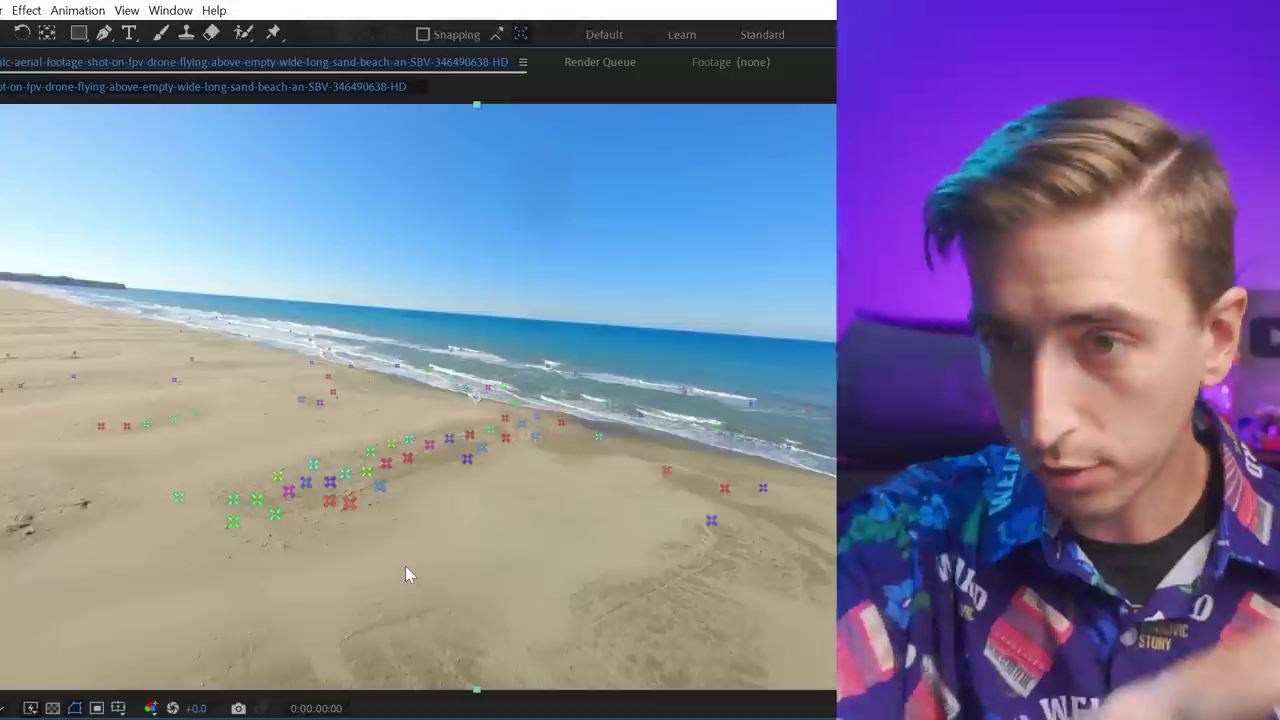
# Step: Trial-select sand track points, then restore the normal layout and move to about 0:00:08:14
pyautogui.moveTo(340, 578)
pyautogui.mouseDown()
pyautogui.moveTo(168, 483)
pyautogui.moveTo(523, 434)
pyautogui.moveTo(488, 573)
pyautogui.mouseUp()
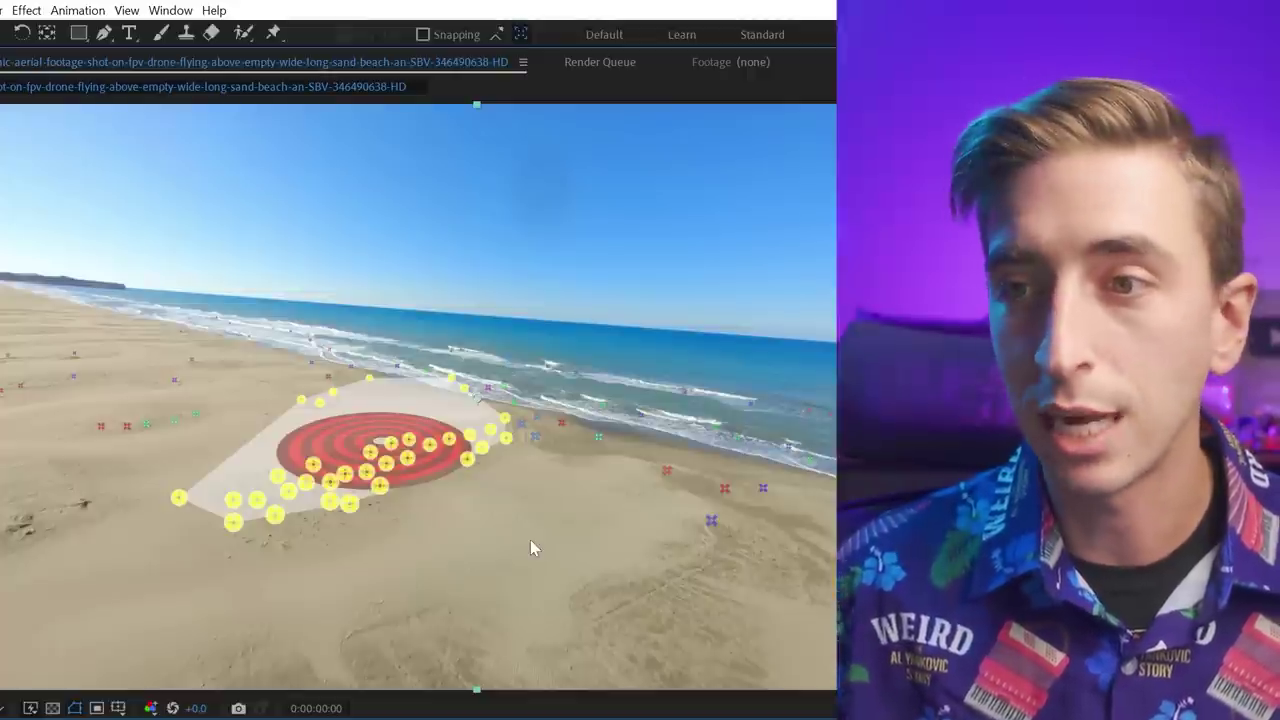
pyautogui.click(655, 570)
pyautogui.moveTo(790, 470)
pyautogui.mouseDown()
pyautogui.moveTo(423, 437)
pyautogui.moveTo(320, 597)
pyautogui.moveTo(755, 603)
pyautogui.mouseUp()
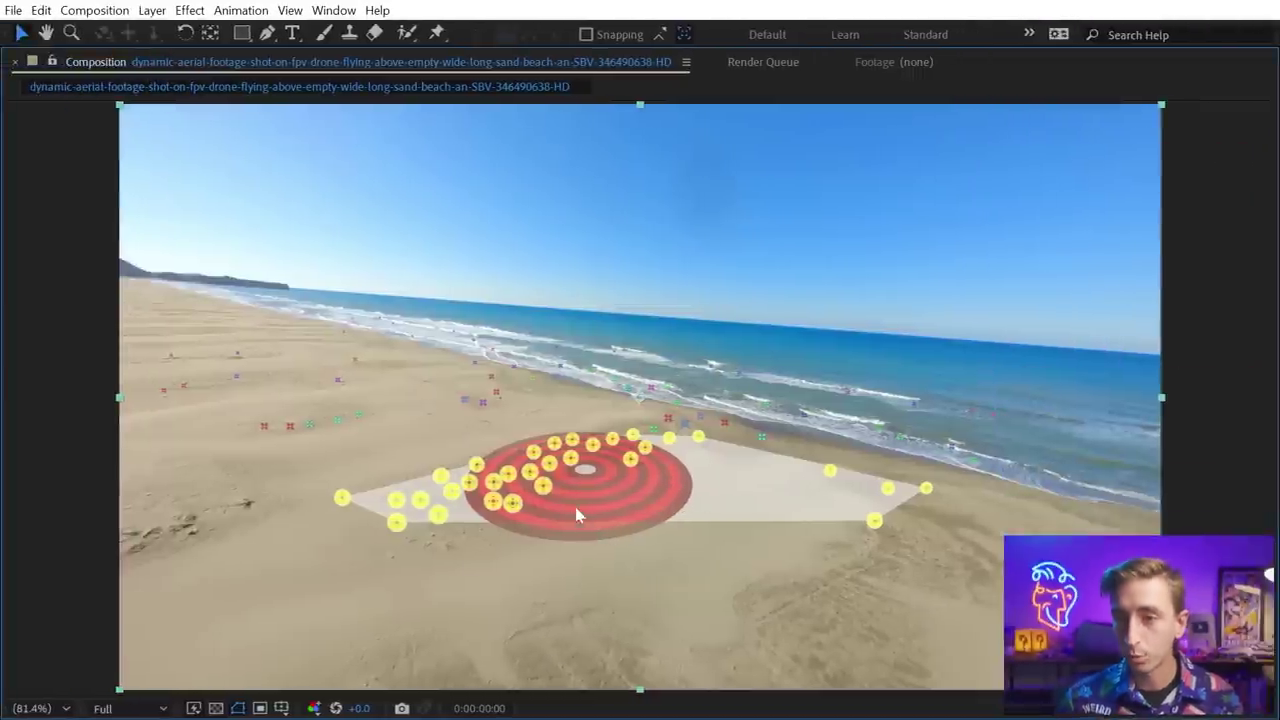
pyautogui.press('`')
pyautogui.moveTo(717, 556); pyautogui.dragTo(843, 580)
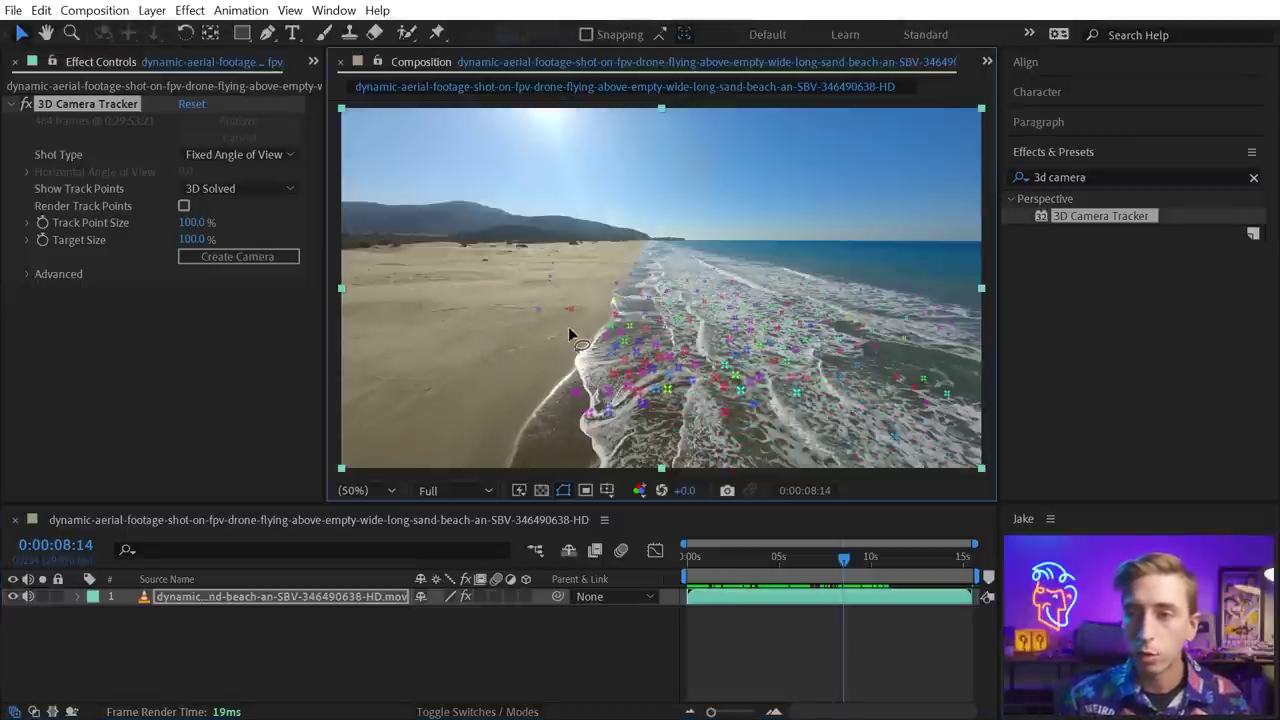
# Step: Try sand track point selections at other frames, then select a sand cluster at 0:00:00:00
pyautogui.moveTo(568, 330)
pyautogui.mouseDown()
pyautogui.moveTo(599, 258)
pyautogui.moveTo(581, 241)
pyautogui.moveTo(476, 241)
pyautogui.moveTo(385, 288)
pyautogui.mouseUp()
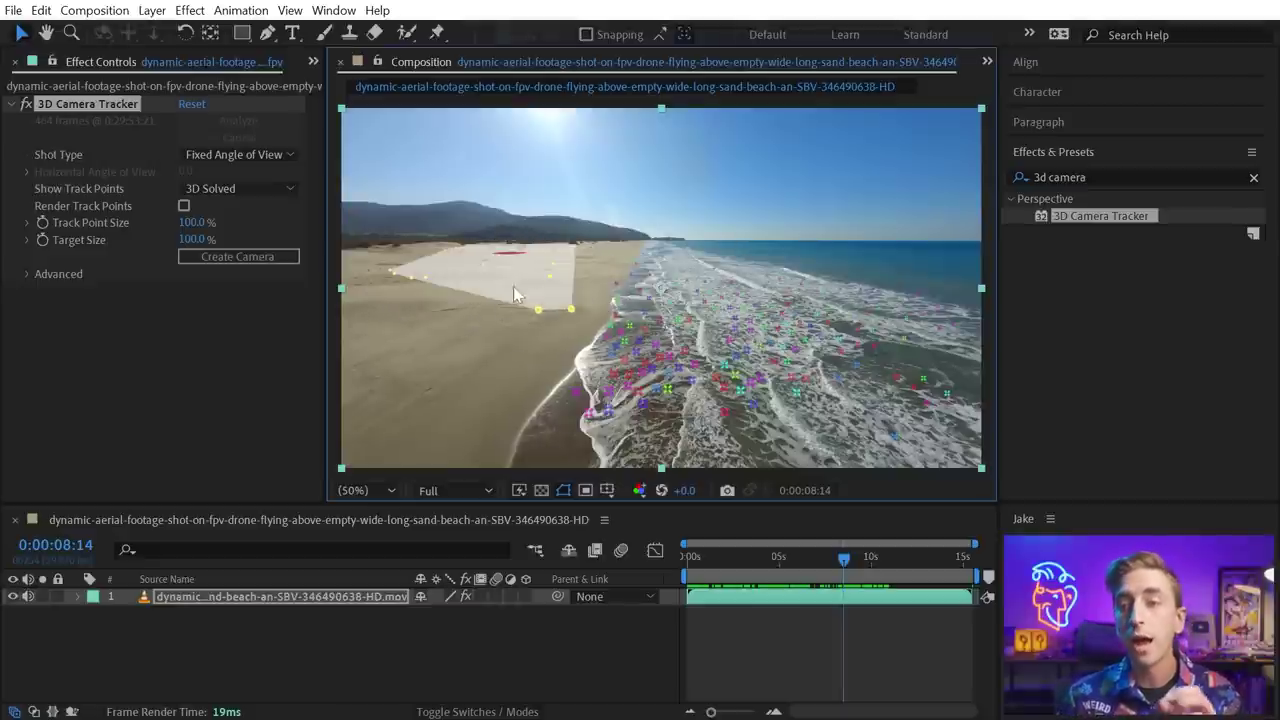
pyautogui.moveTo(812, 562); pyautogui.dragTo(765, 563)
pyautogui.moveTo(462, 206)
pyautogui.mouseDown()
pyautogui.moveTo(574, 243)
pyautogui.moveTo(584, 309)
pyautogui.moveTo(532, 340)
pyautogui.mouseUp()
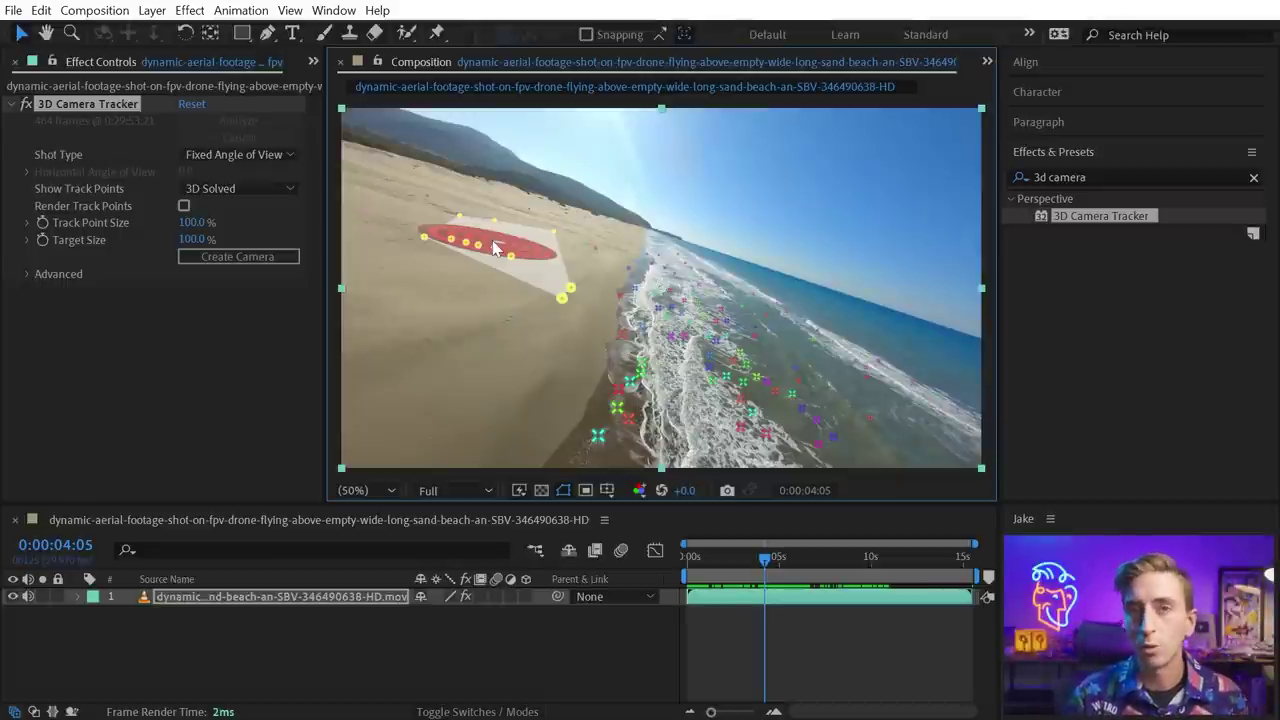
pyautogui.moveTo(765, 558); pyautogui.dragTo(677, 596)
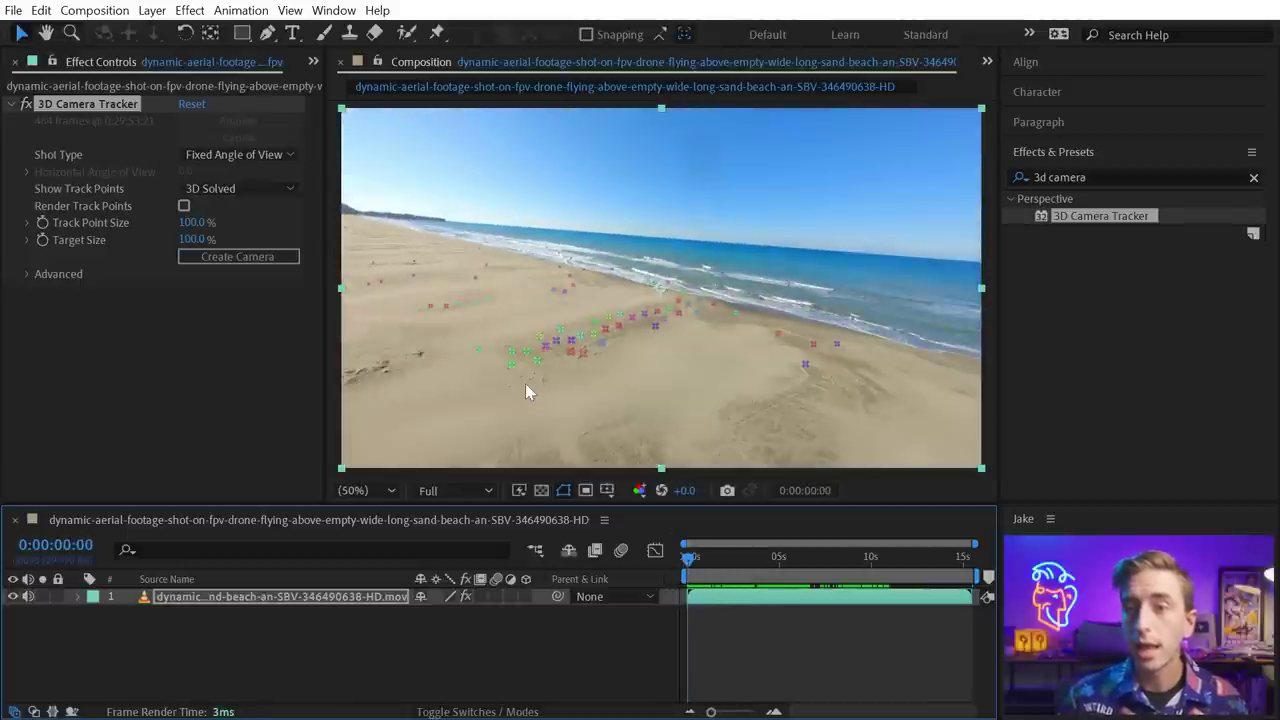
pyautogui.click(416, 323)
pyautogui.moveTo(416, 323)
pyautogui.mouseDown()
pyautogui.moveTo(680, 334)
pyautogui.moveTo(547, 403)
pyautogui.mouseUp()
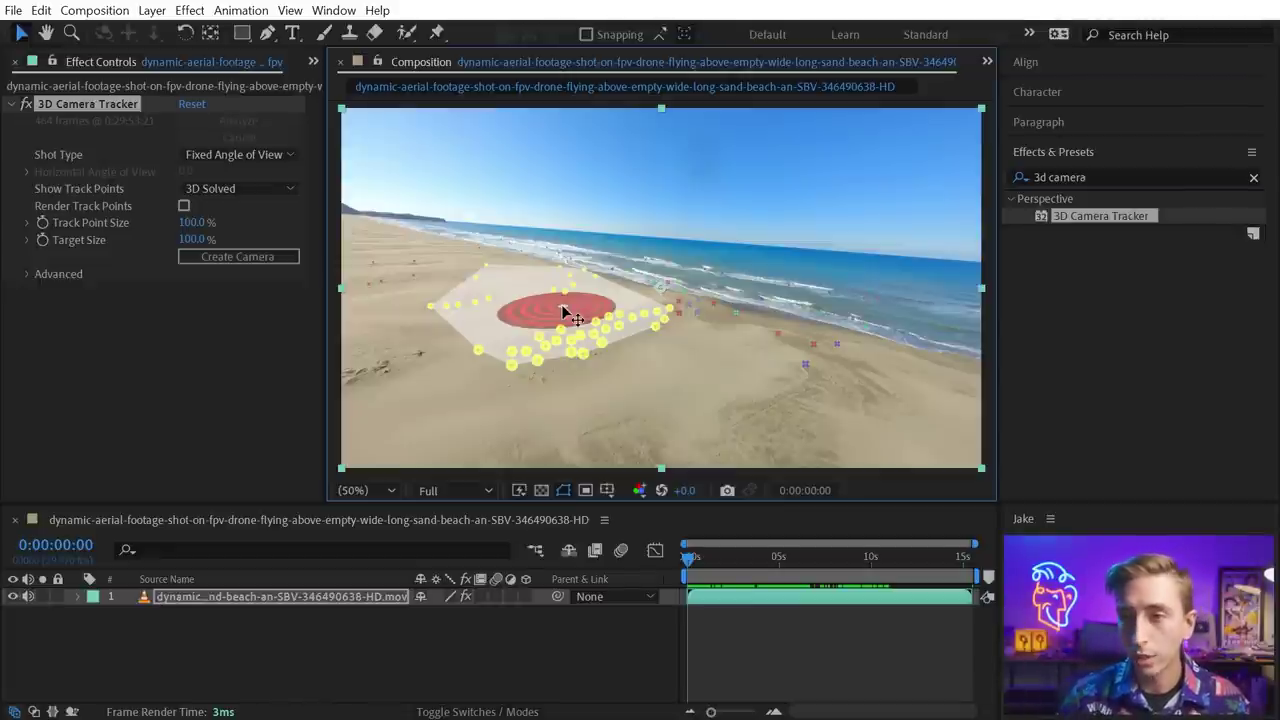
# Step: Select a new group of beach track points and show the tracker's creation options for them
pyautogui.moveTo(691, 437)
pyautogui.mouseDown()
pyautogui.moveTo(874, 349)
pyautogui.moveTo(717, 306)
pyautogui.moveTo(537, 318)
pyautogui.moveTo(486, 380)
pyautogui.moveTo(498, 386)
pyautogui.mouseUp()
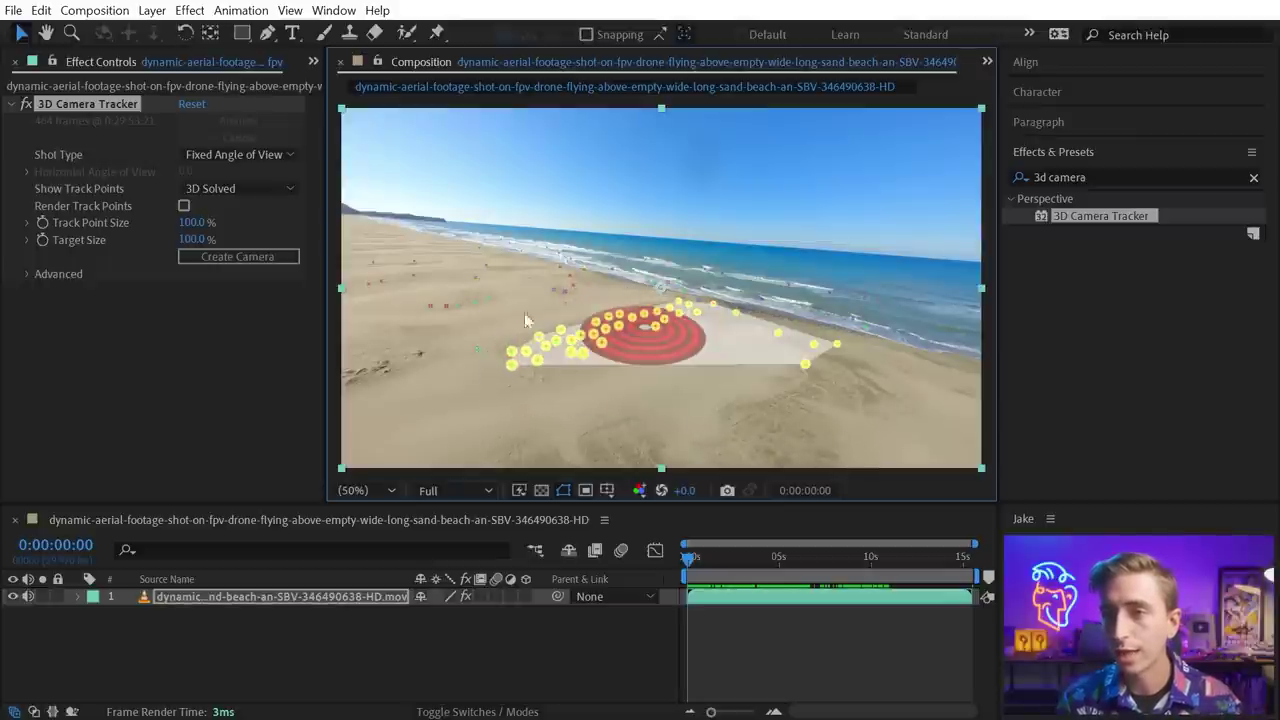
pyautogui.rightClick(650, 335)
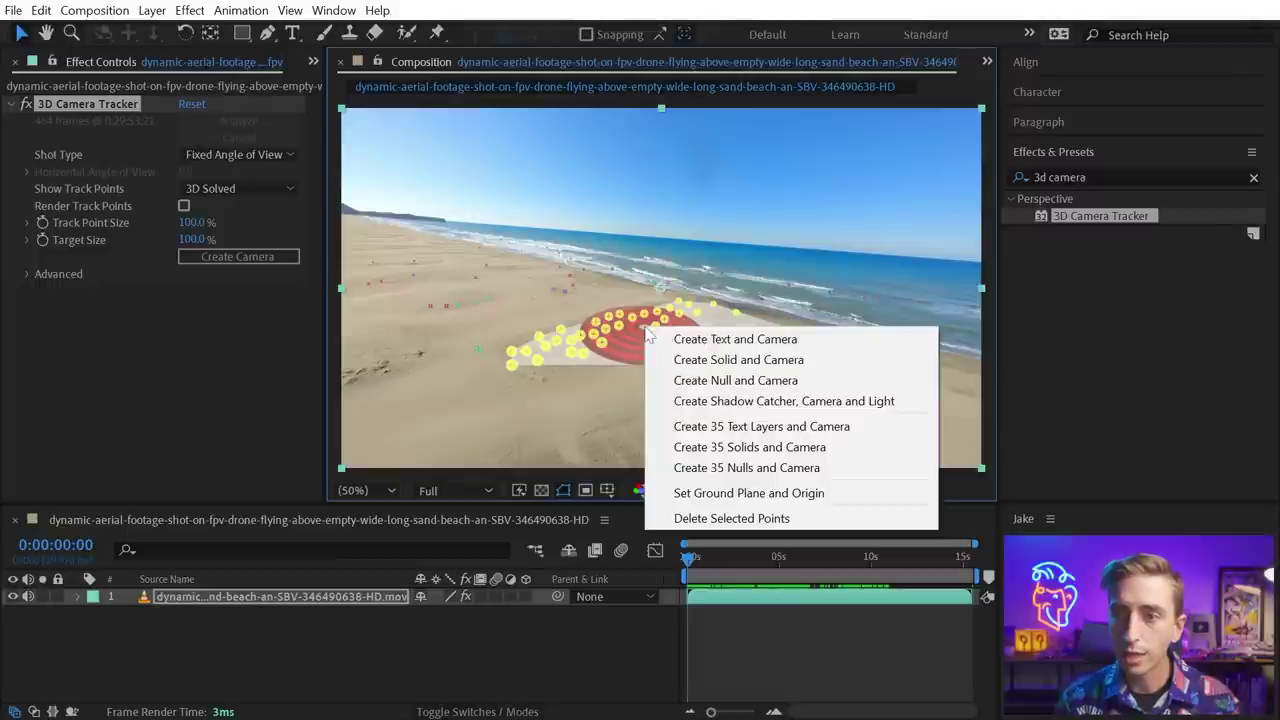
# Step: Make the selected sand track points the ground plane and origin
pyautogui.click(700, 495)
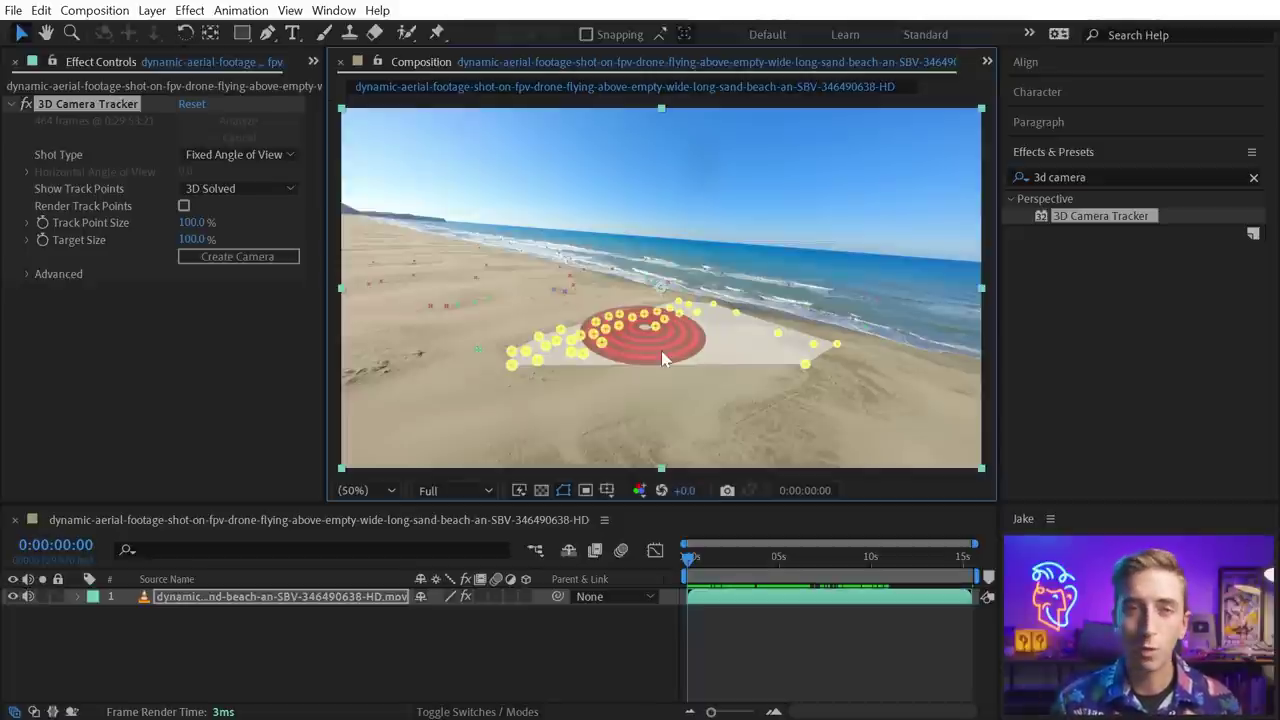
# Step: Select a cluster of shoreline track points and create a text layer and 3D Tracker Camera there
pyautogui.click(625, 344)
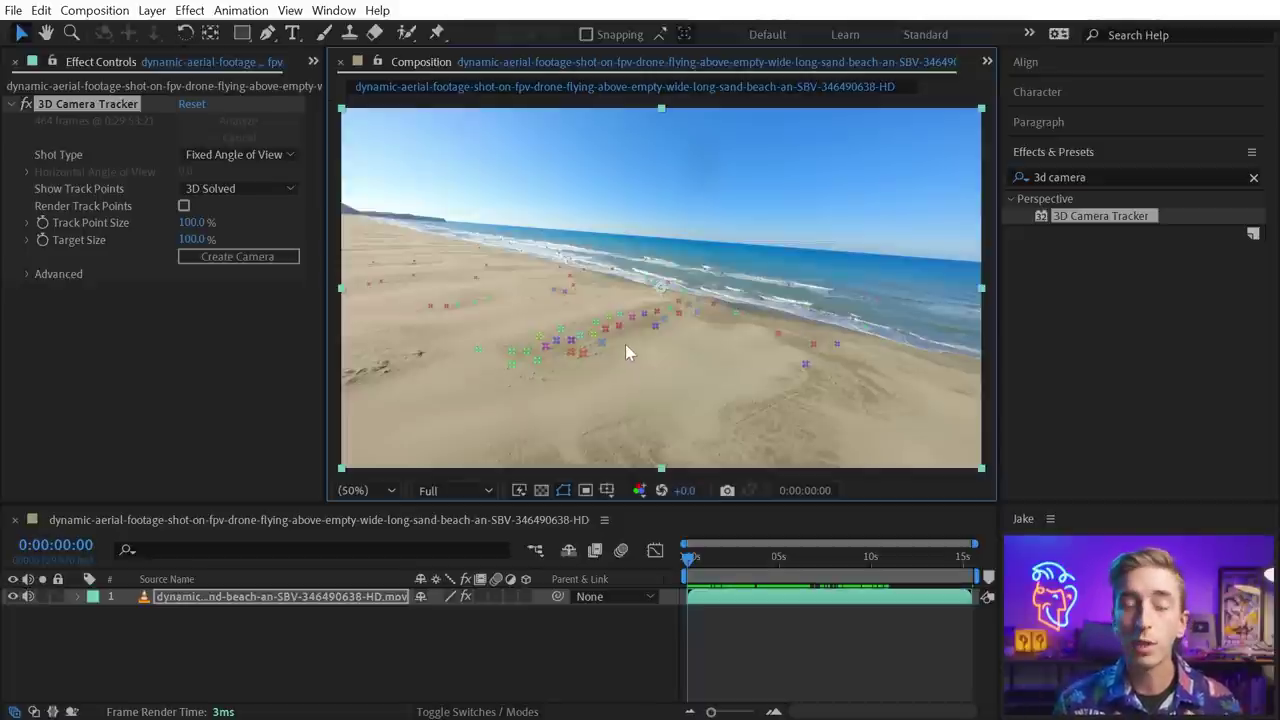
pyautogui.click(438, 307)
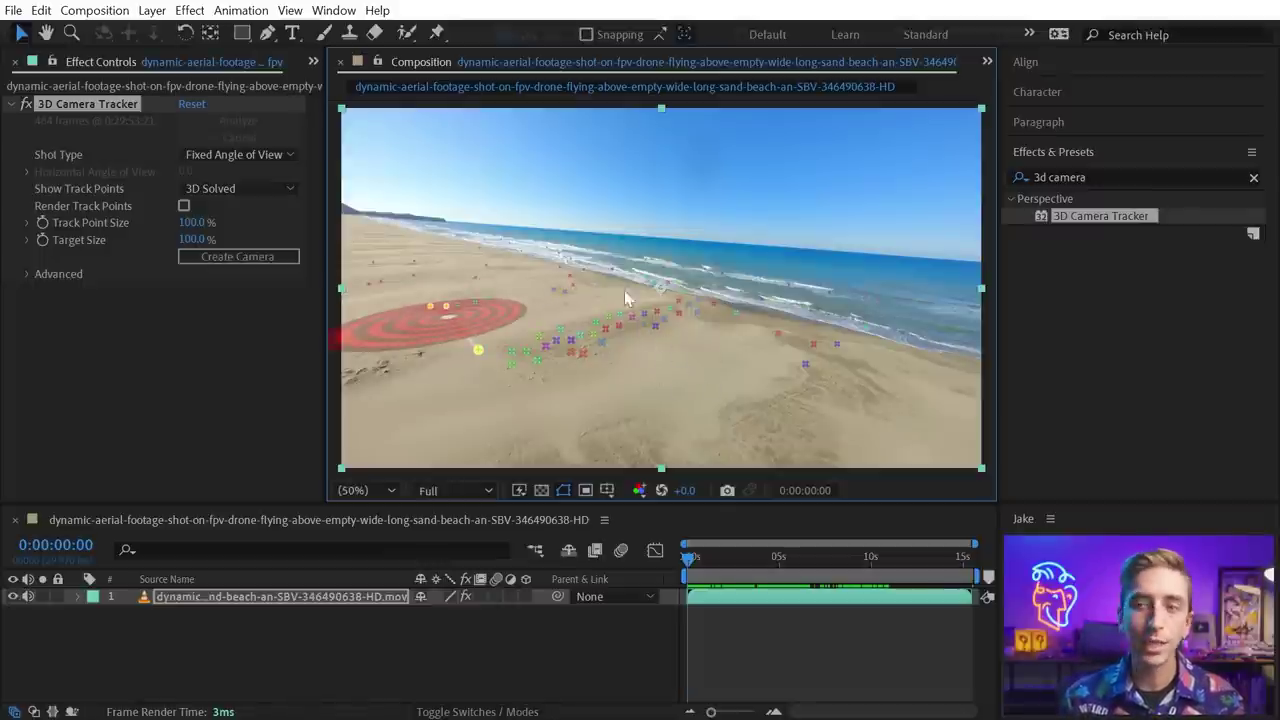
pyautogui.moveTo(589, 355)
pyautogui.mouseDown()
pyautogui.moveTo(520, 400)
pyautogui.moveTo(694, 289)
pyautogui.moveTo(598, 370)
pyautogui.moveTo(611, 400)
pyautogui.mouseUp()
pyautogui.moveTo(630, 357)
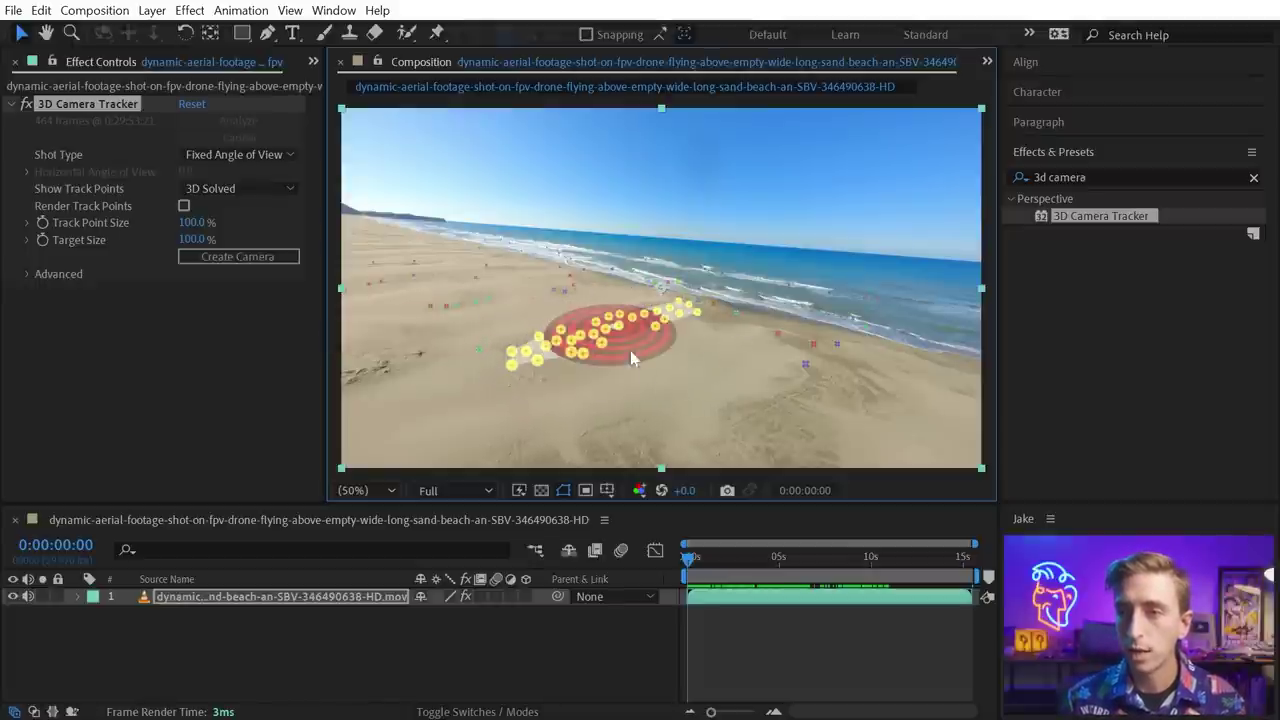
pyautogui.rightClick(613, 331)
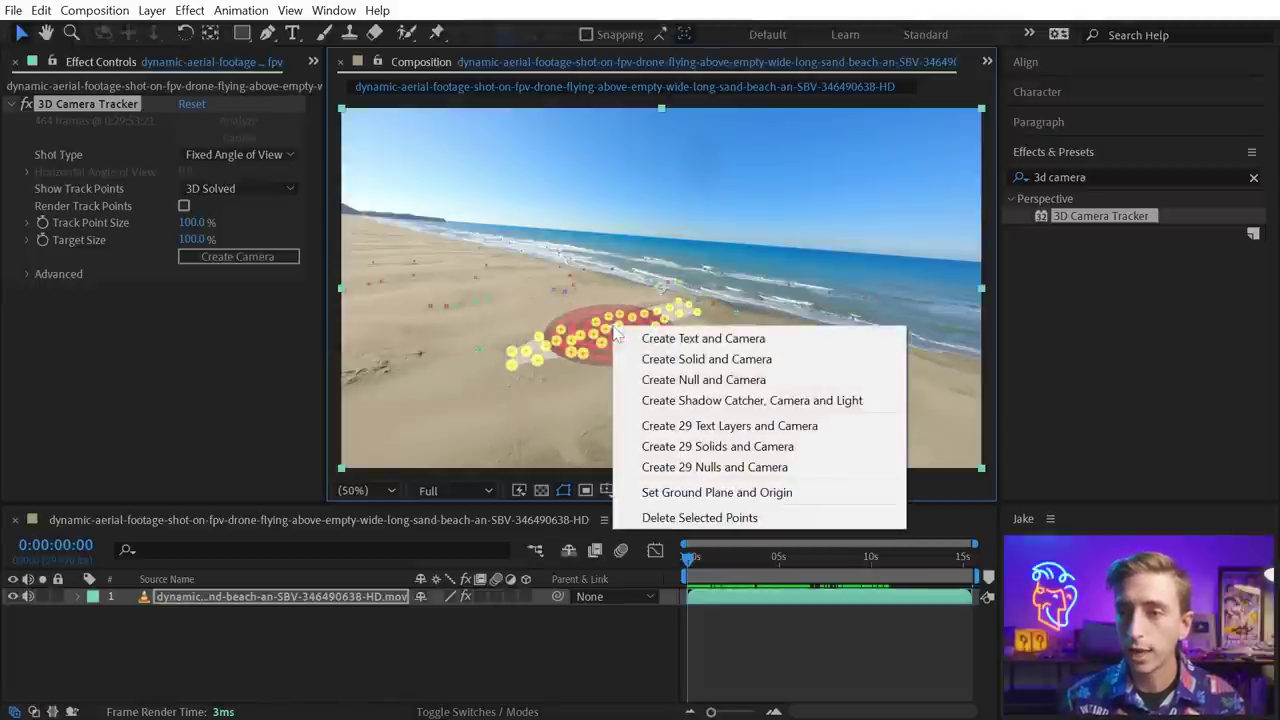
pyautogui.click(703, 338)
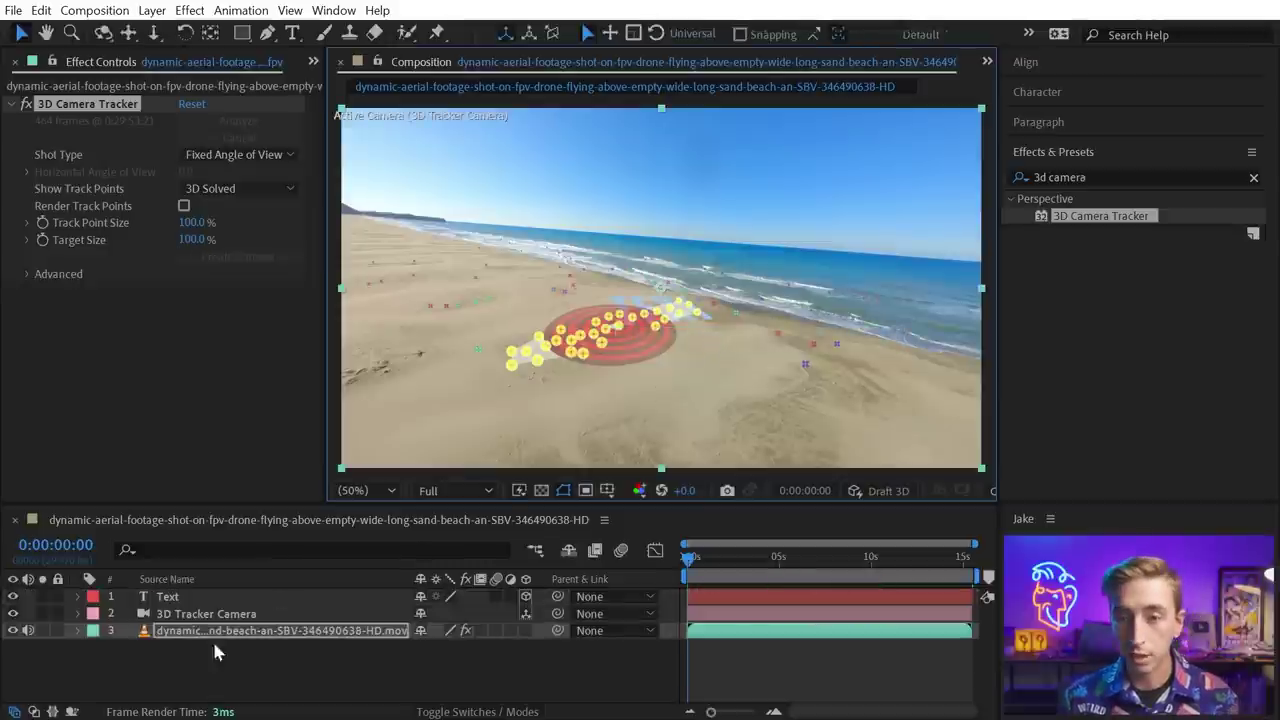
# Step: Review the 3D Tracker Camera's position and orientation keyframes, then select the Text layer
pyautogui.click(198, 617)
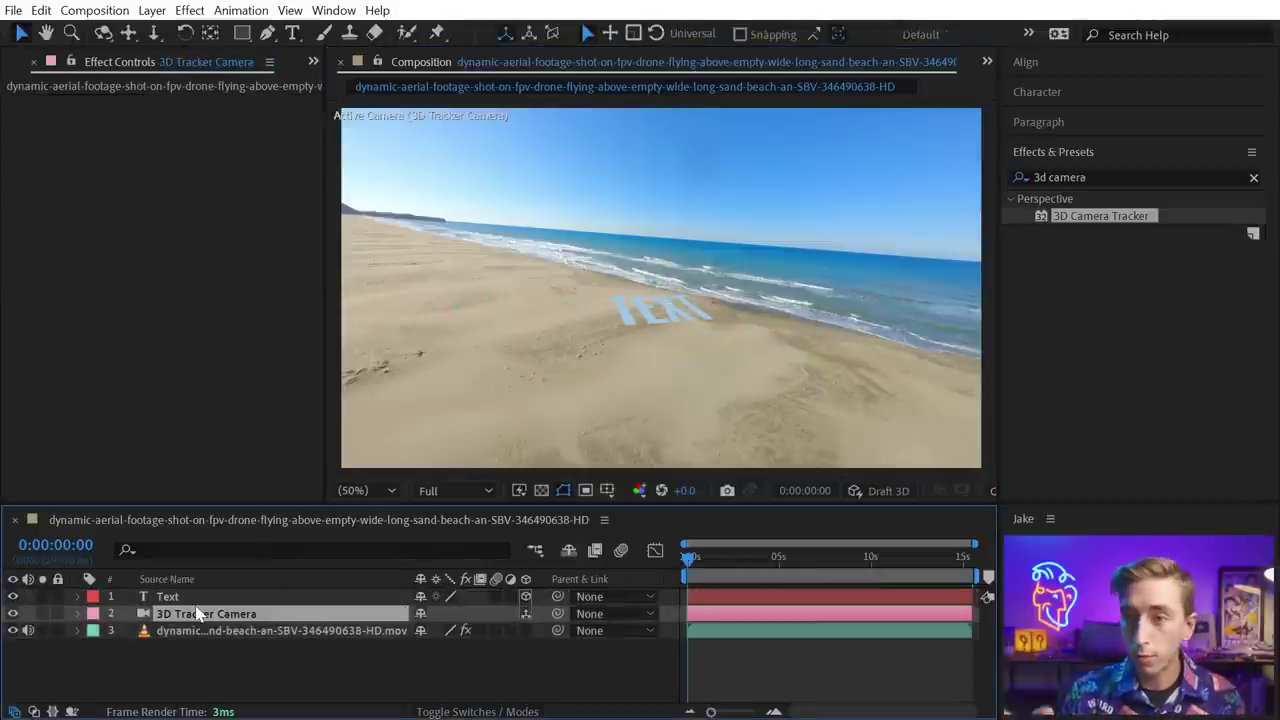
pyautogui.press('u')
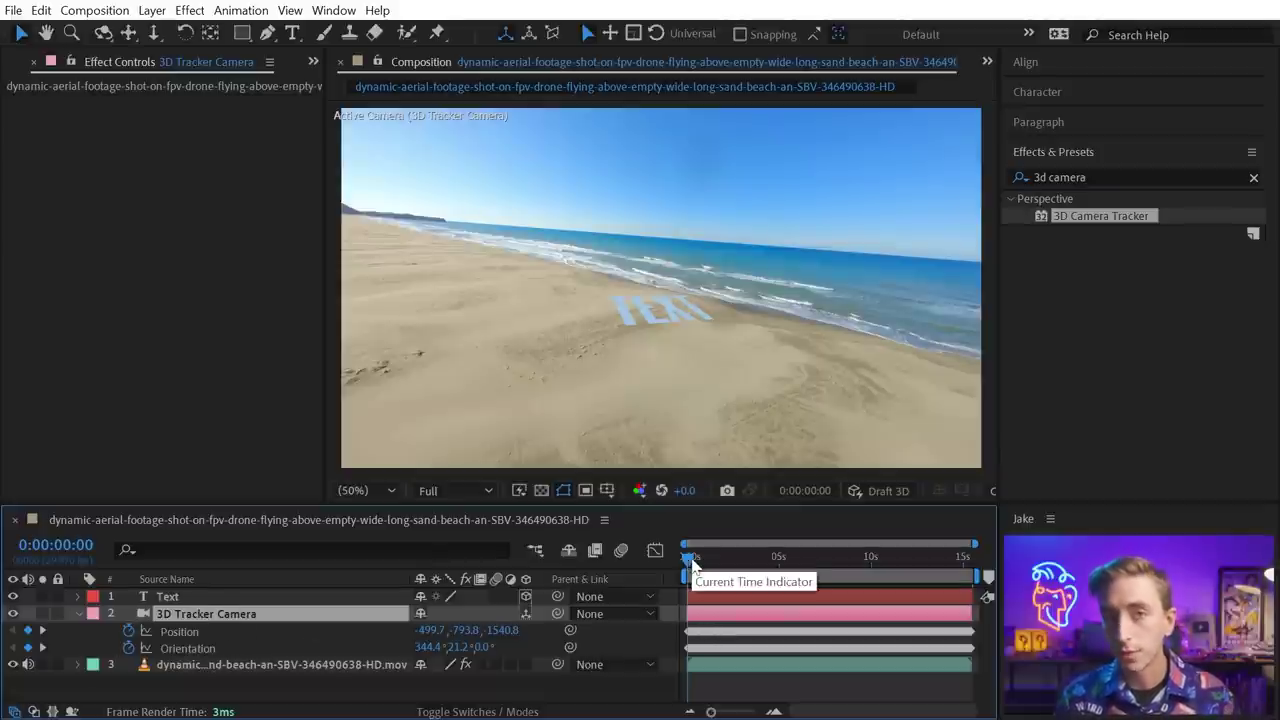
pyautogui.press('u')
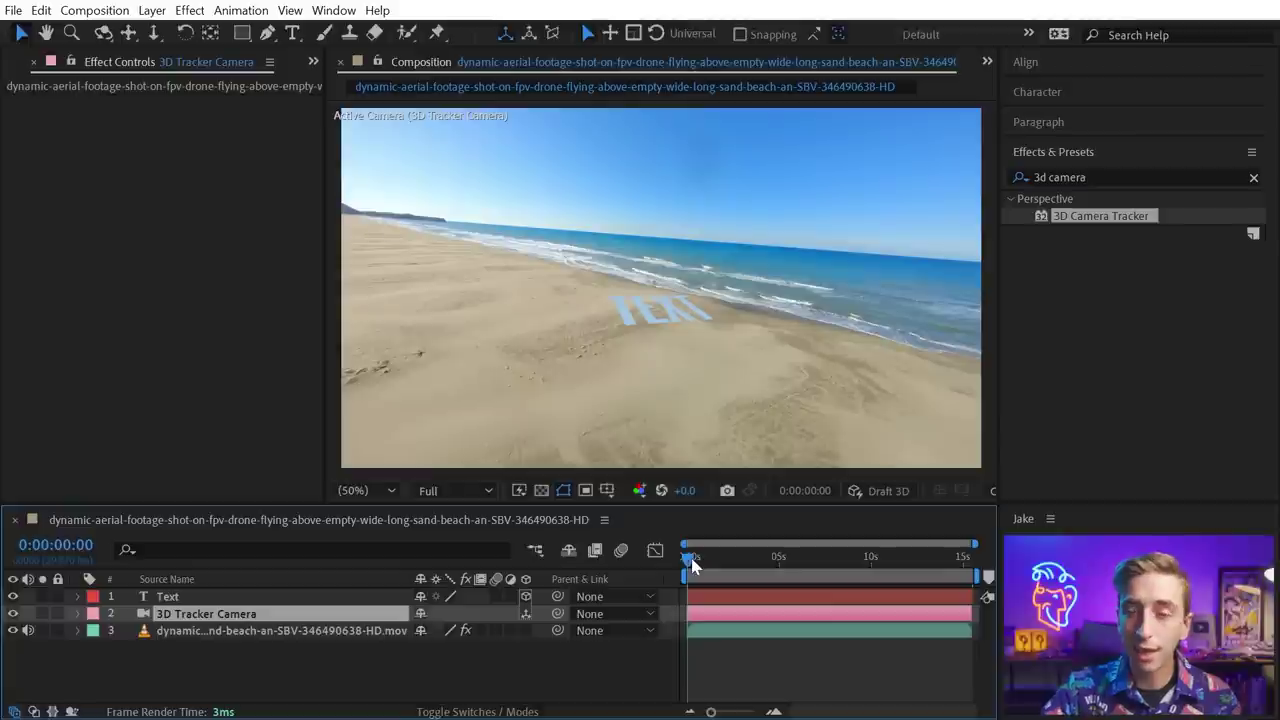
pyautogui.click(240, 596)
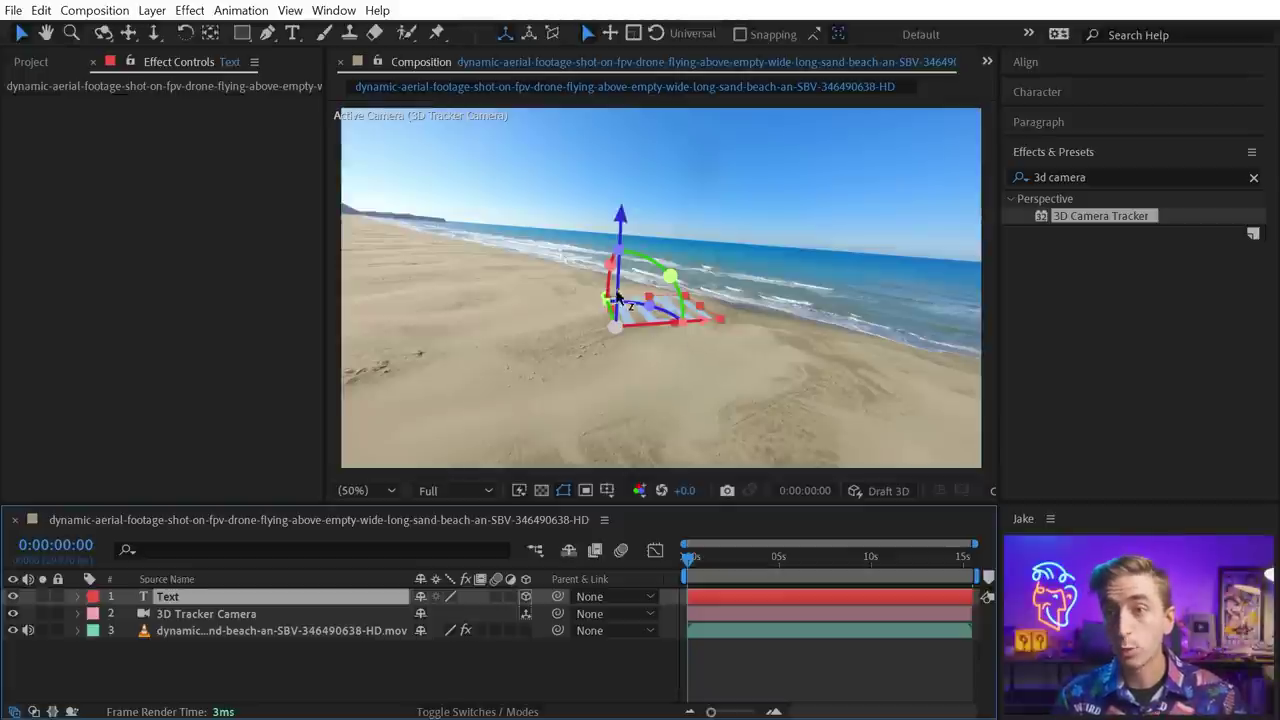
# Step: Rotate TEXT upright on the sand, set its fill to white, and preview the opening seconds
pyautogui.moveTo(611, 266); pyautogui.dragTo(642, 258)
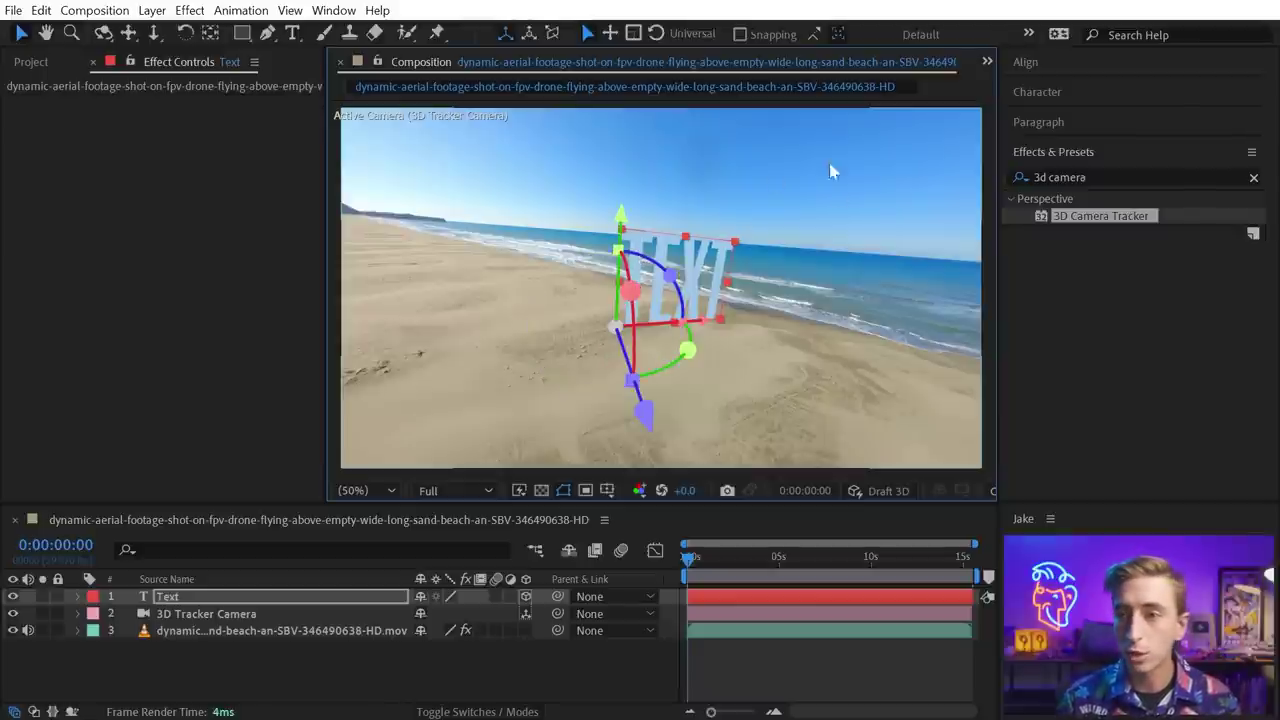
pyautogui.click(1037, 91)
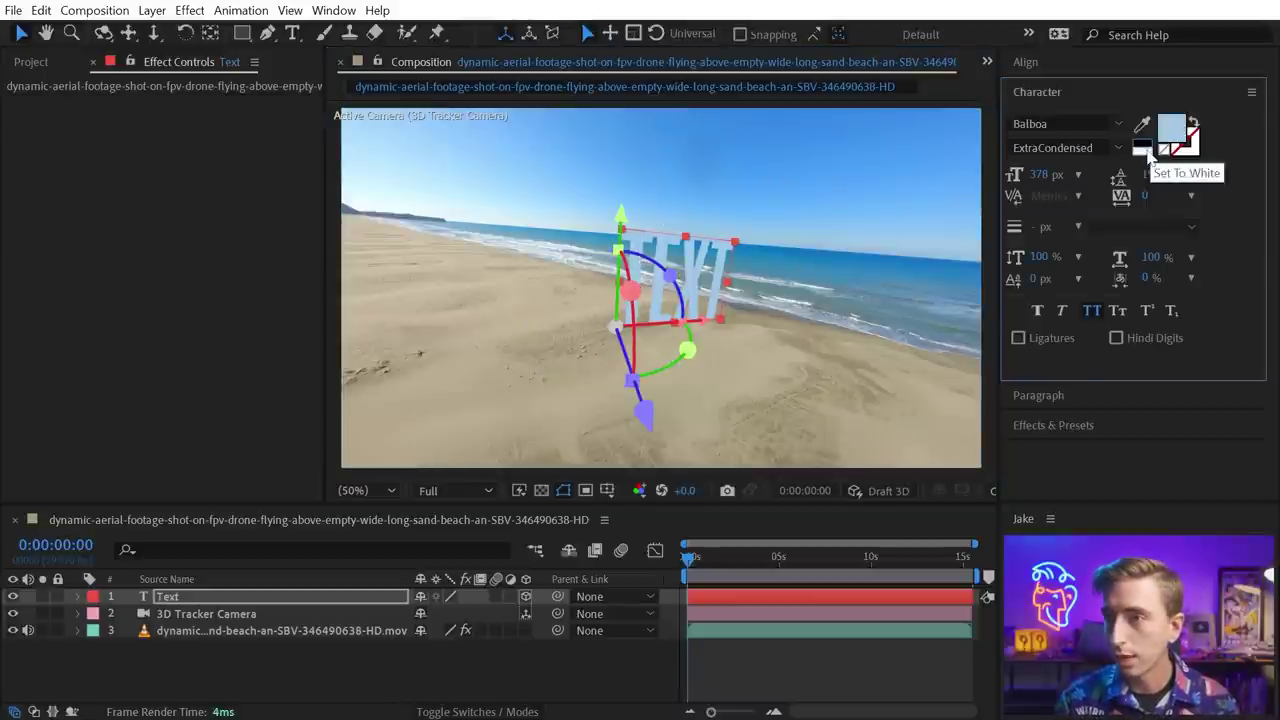
pyautogui.click(1142, 144)
pyautogui.moveTo(697, 567); pyautogui.dragTo(670, 570)
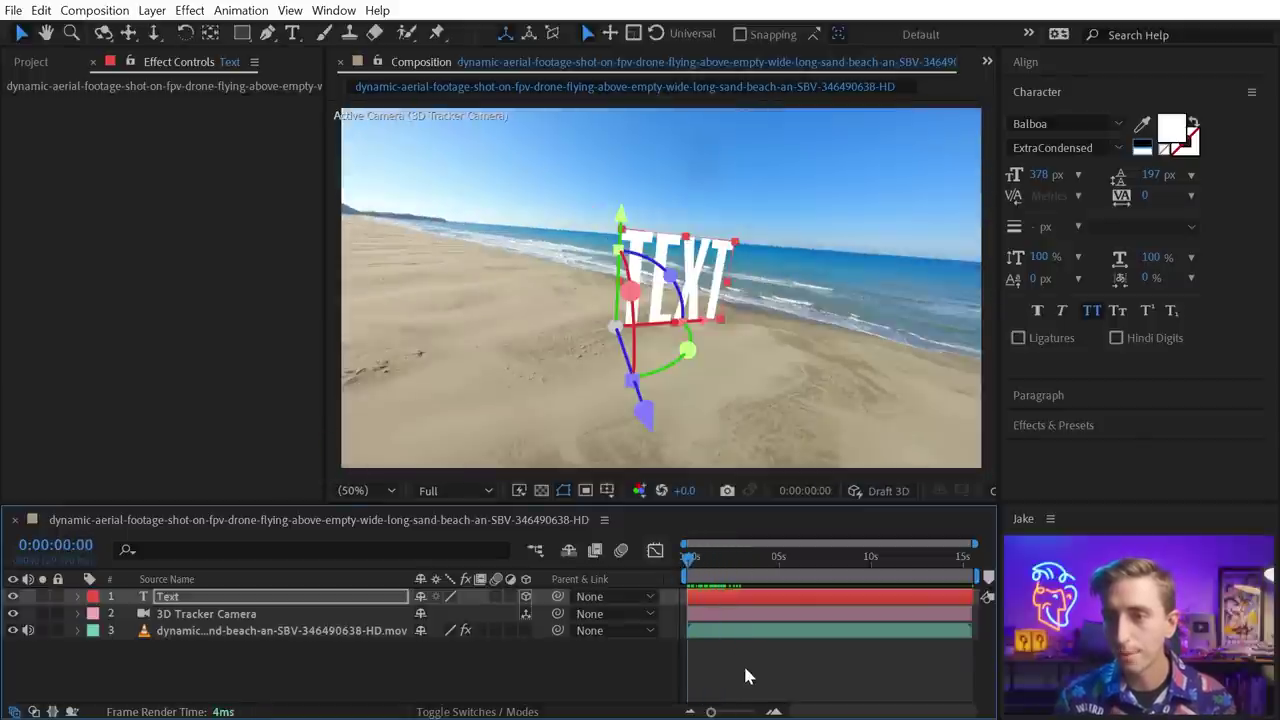
pyautogui.click(745, 649)
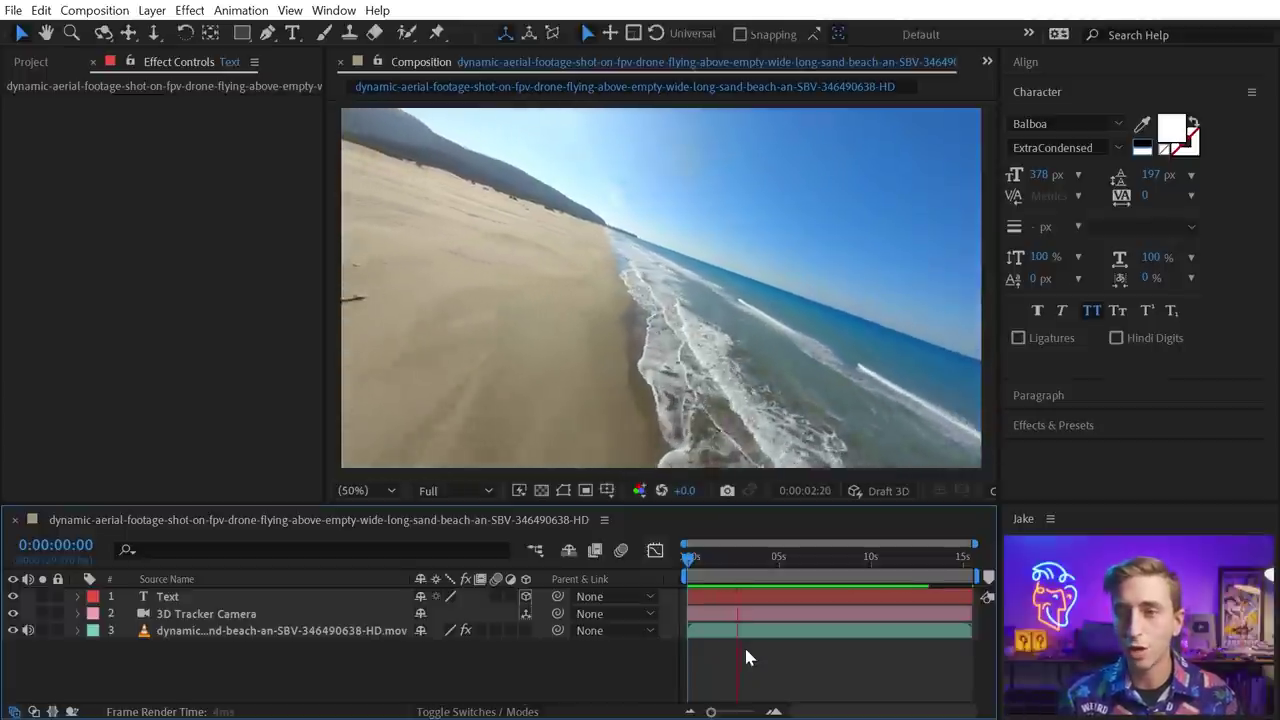
# Step: At 0:00:01:14, enable the Motion Blur switch on the Text layer
pyautogui.press('space')
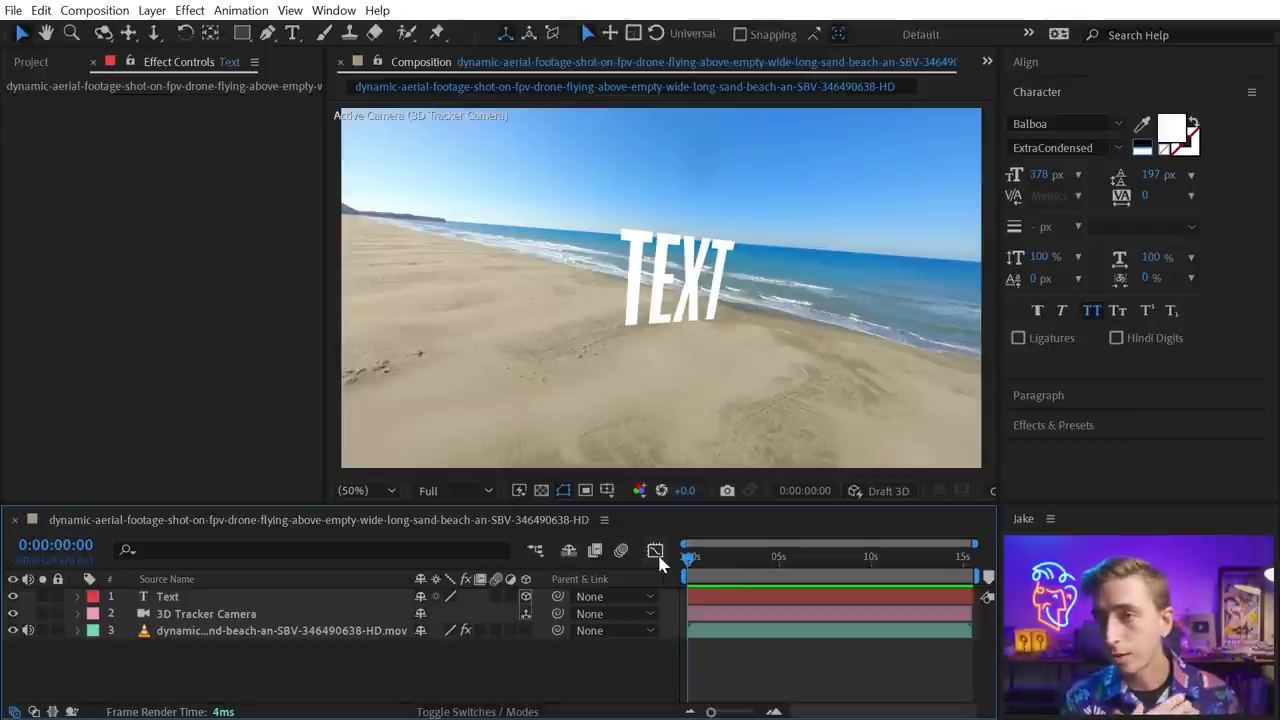
pyautogui.press('space')
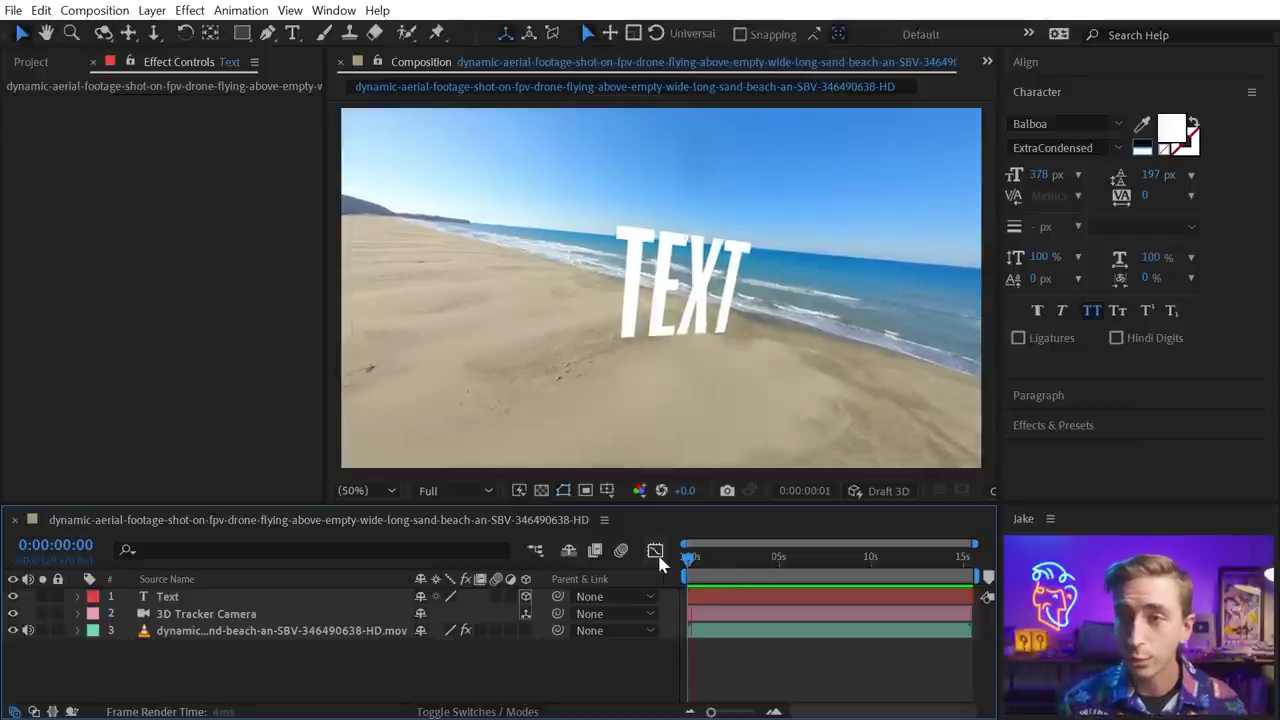
pyautogui.moveTo(723, 558)
pyautogui.mouseDown()
pyautogui.moveTo(703, 560)
pyautogui.moveTo(716, 567)
pyautogui.mouseUp()
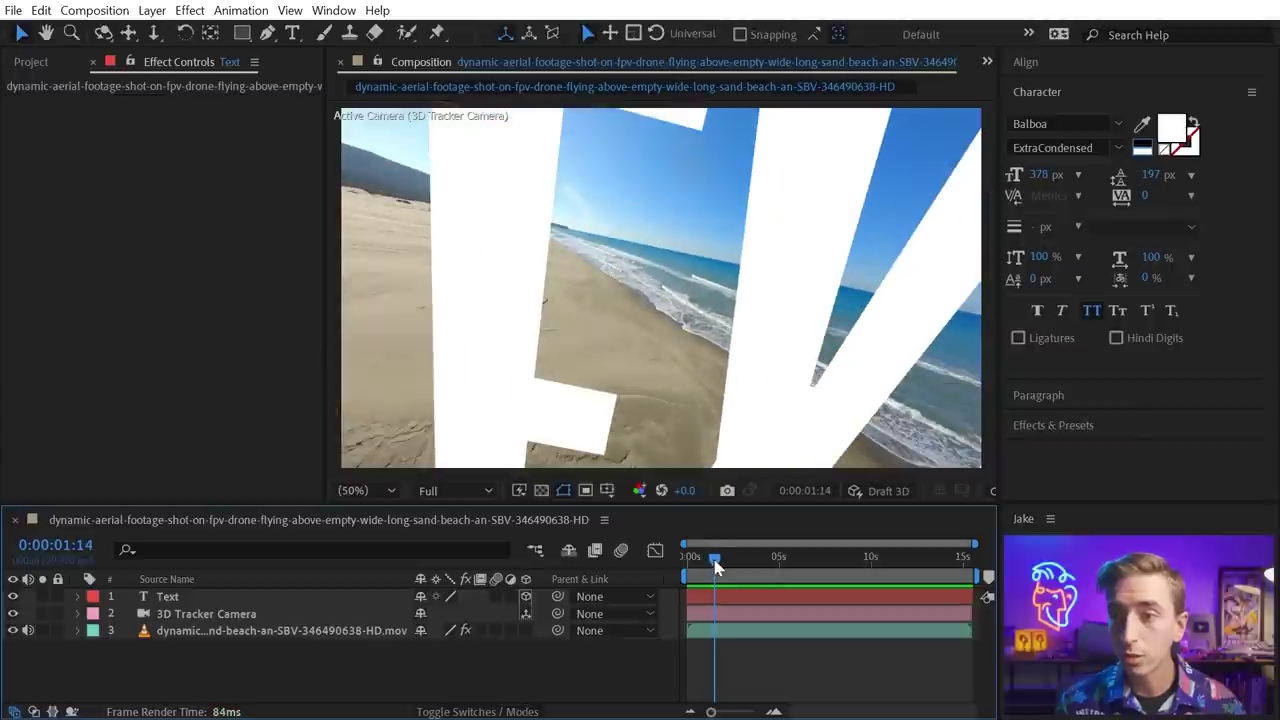
pyautogui.click(196, 603)
pyautogui.click(496, 597)
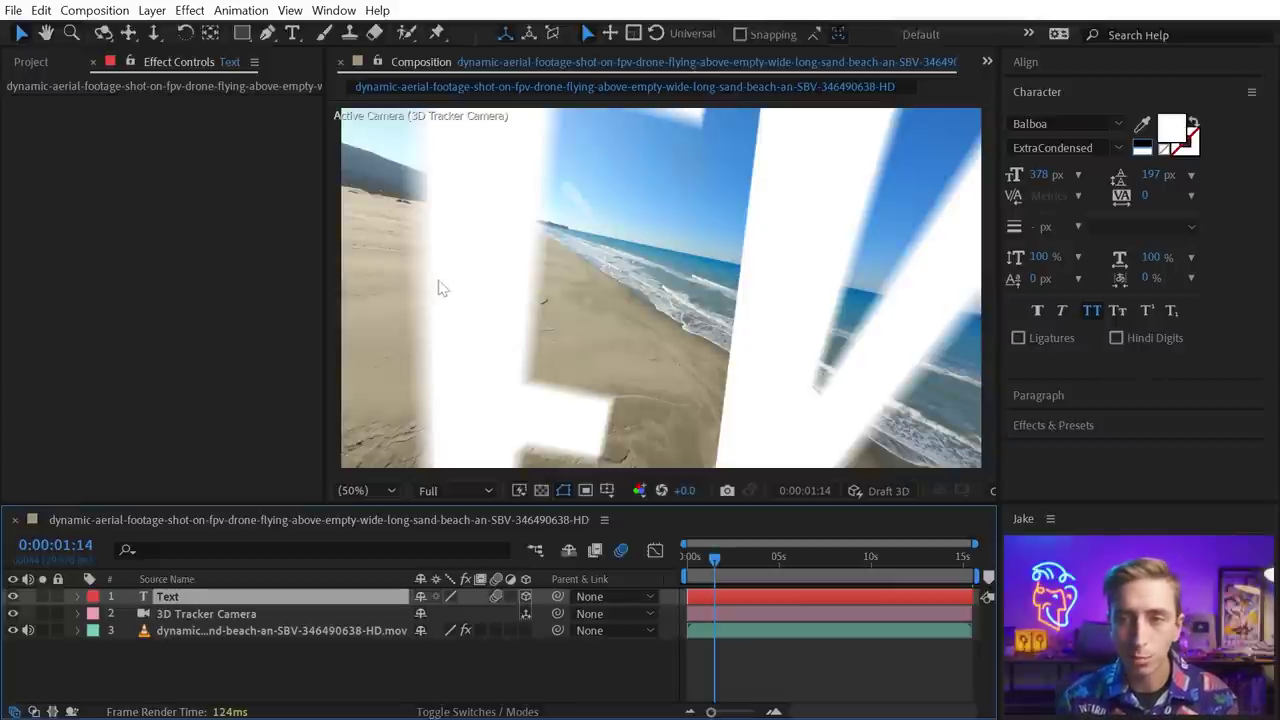
# Step: Change the motion blur shutter angle in the composition's advanced settings
pyautogui.click(94, 10)
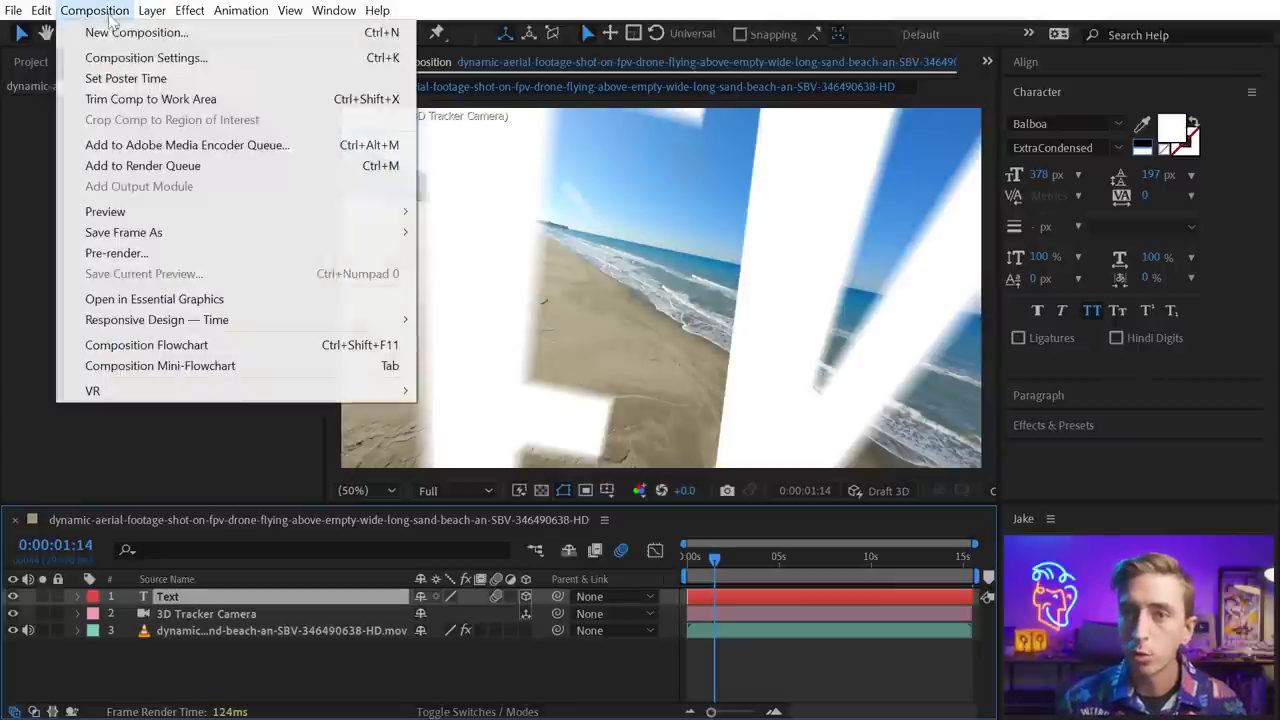
pyautogui.click(128, 60)
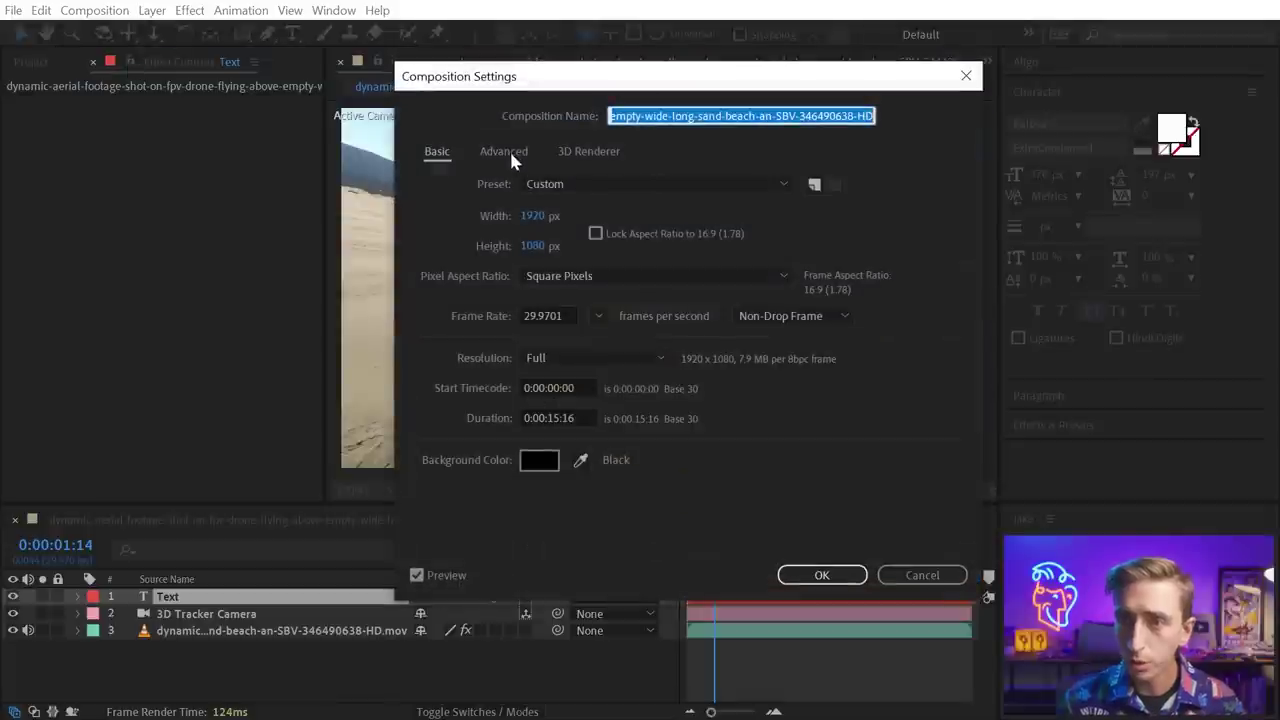
pyautogui.click(504, 152)
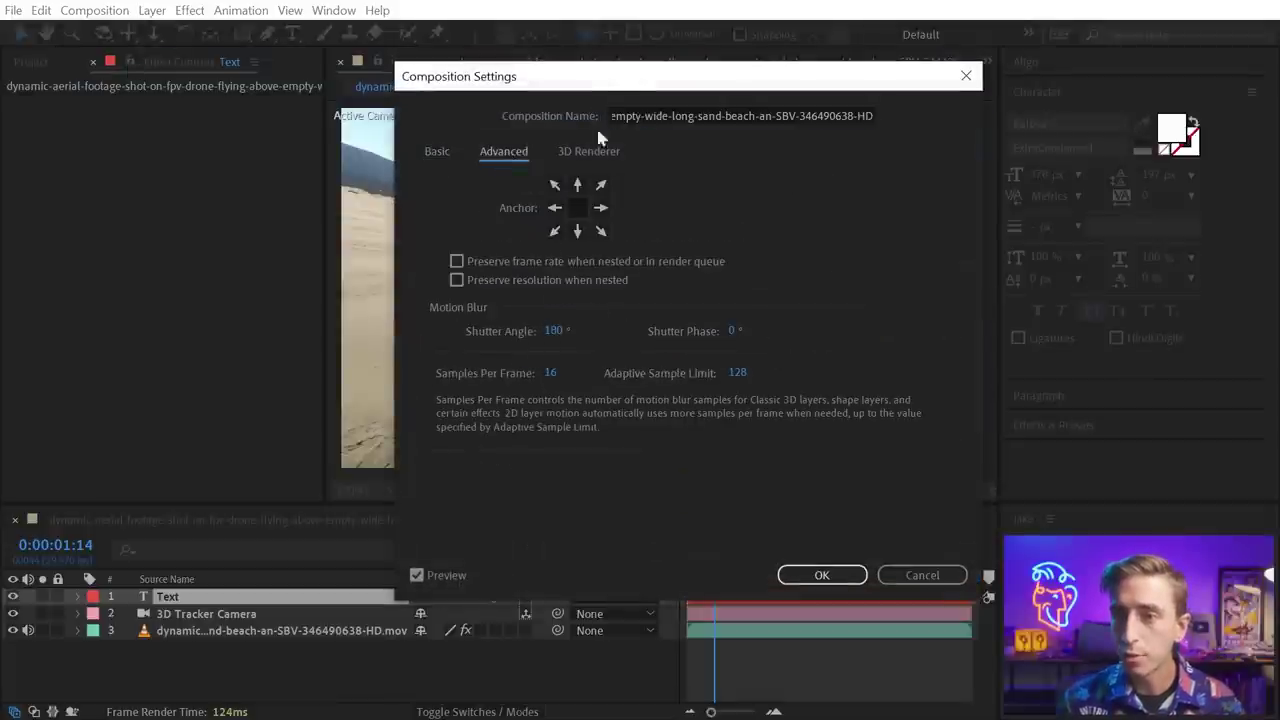
pyautogui.moveTo(610, 78); pyautogui.dragTo(210, 207)
pyautogui.click(150, 450)
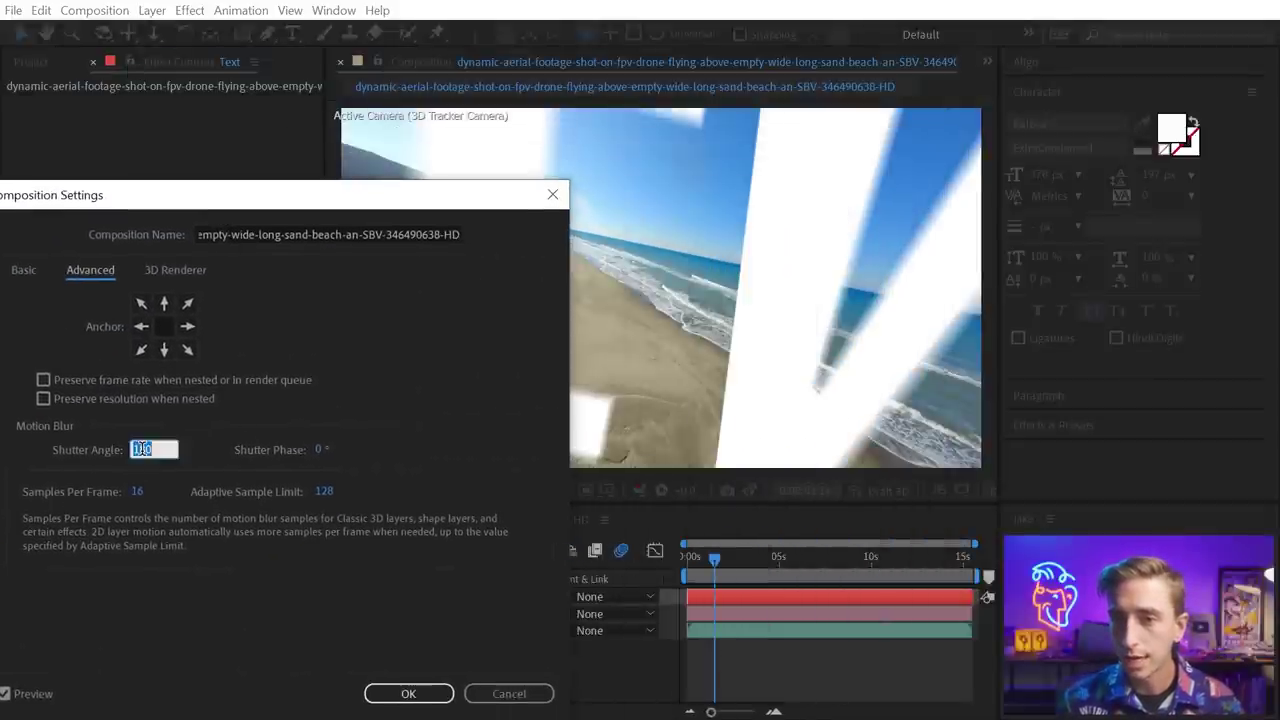
pyautogui.press('Return')
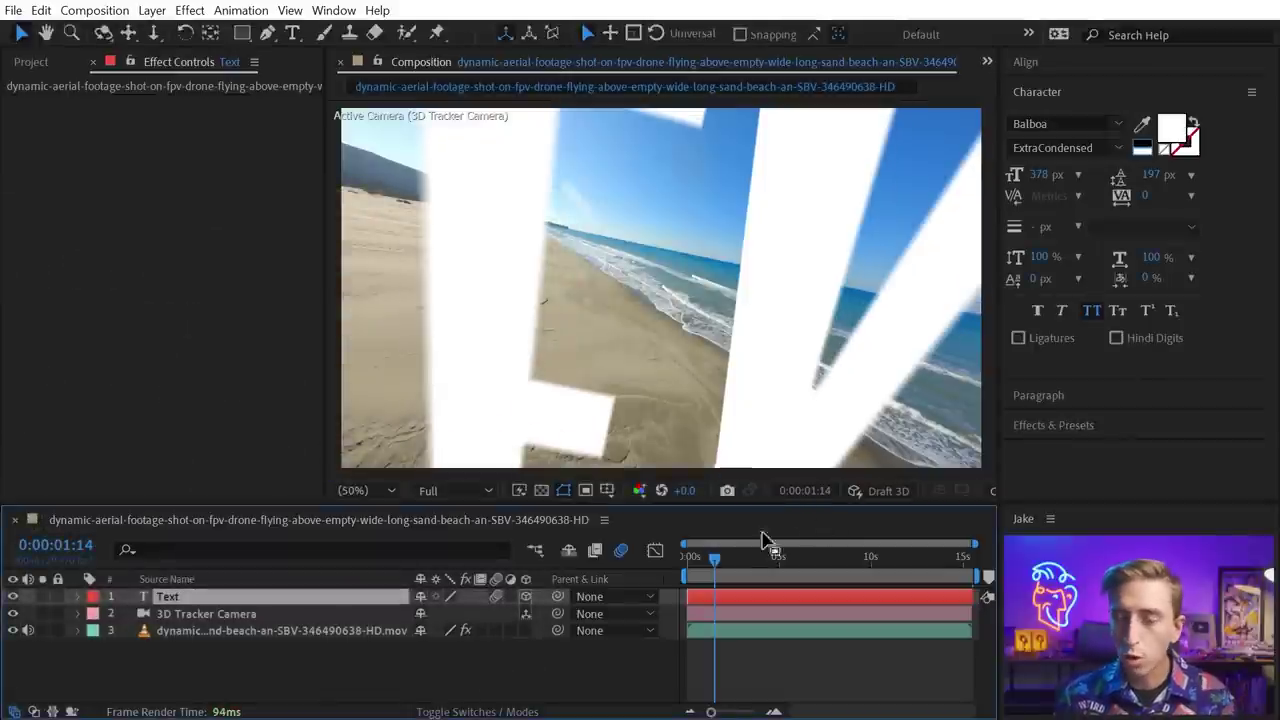
# Step: Scrub and preview the opening frames to check the tracked TEXT
pyautogui.moveTo(703, 567)
pyautogui.mouseDown()
pyautogui.moveTo(691, 567)
pyautogui.moveTo(720, 568)
pyautogui.moveTo(697, 575)
pyautogui.mouseUp()
pyautogui.press('space')
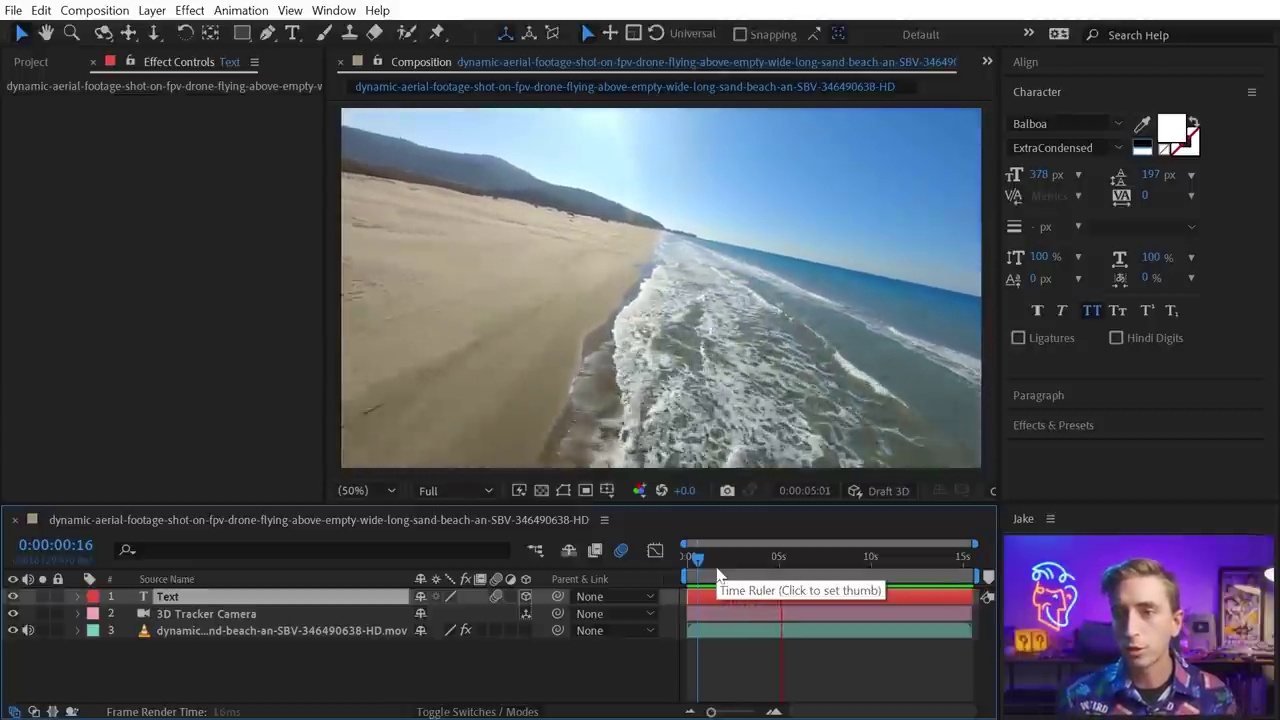
pyautogui.moveTo(717, 573)
pyautogui.mouseDown()
pyautogui.moveTo(728, 573)
pyautogui.moveTo(697, 575)
pyautogui.moveTo(731, 575)
pyautogui.mouseUp()
# Step: Select another cluster of sand track points and create a new text layer there
pyautogui.click(214, 632)
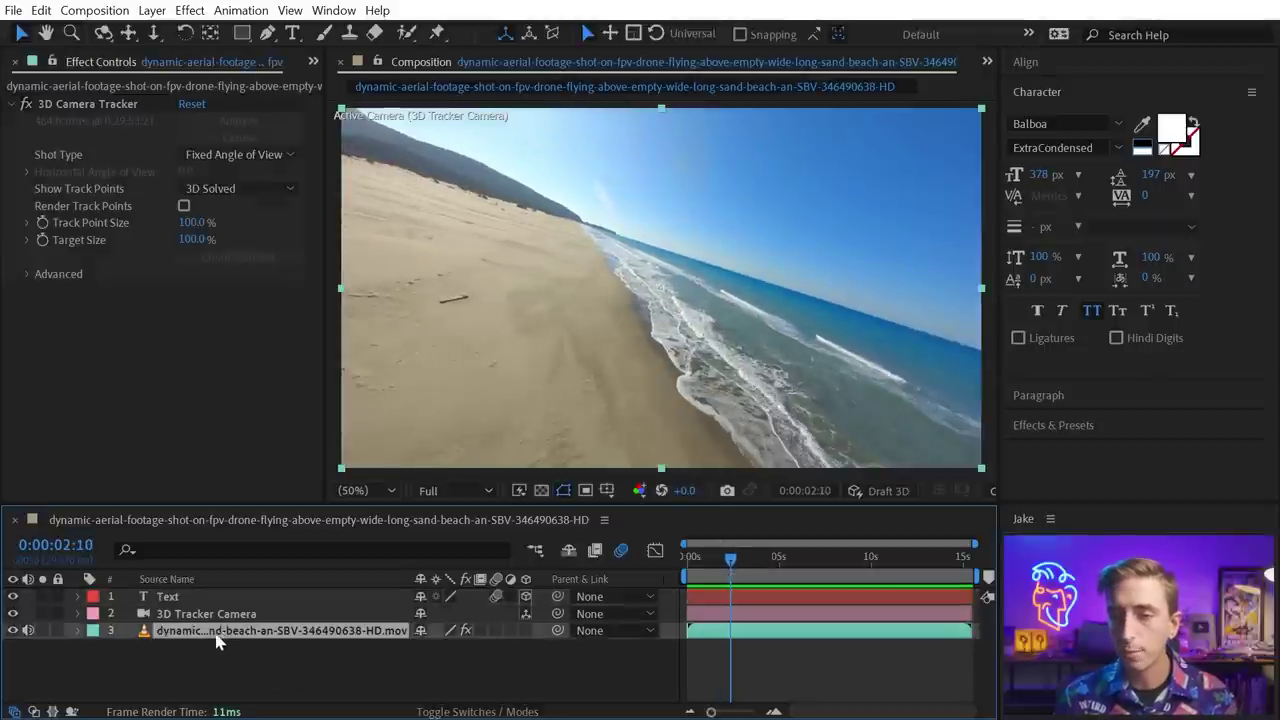
pyautogui.click(62, 108)
pyautogui.moveTo(492, 437); pyautogui.dragTo(537, 420)
pyautogui.rightClick(485, 297)
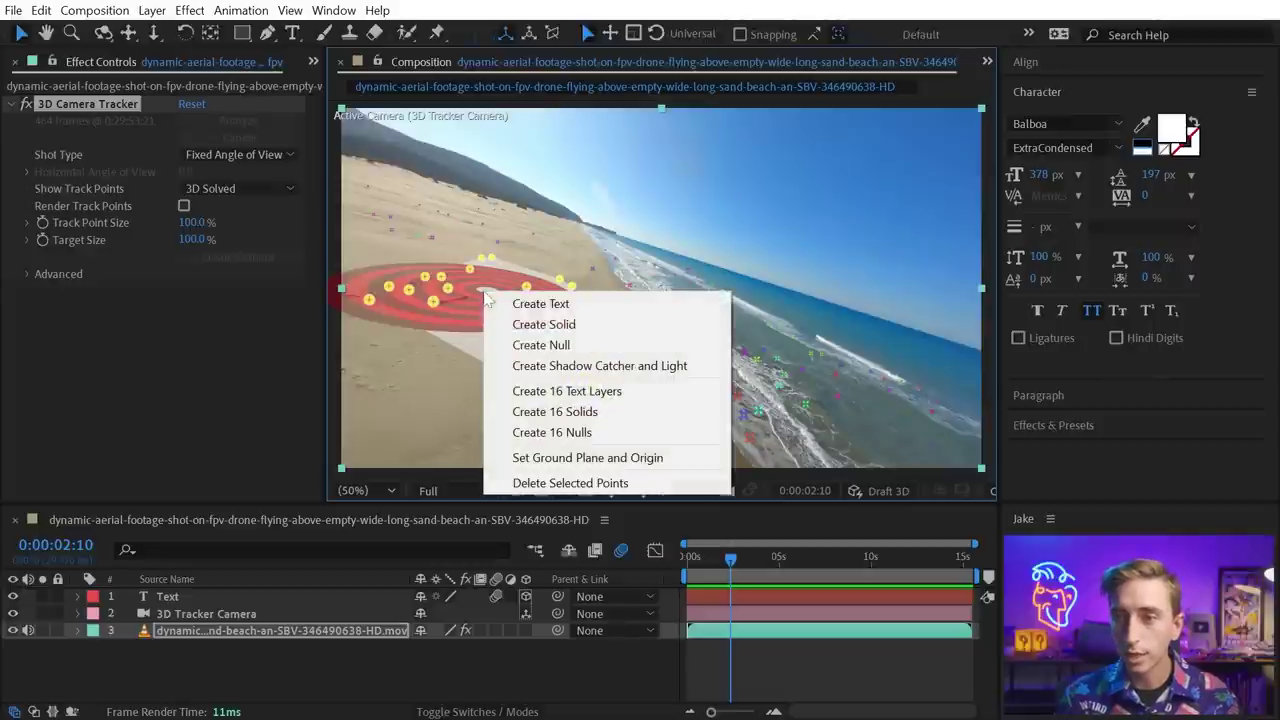
pyautogui.click(560, 303)
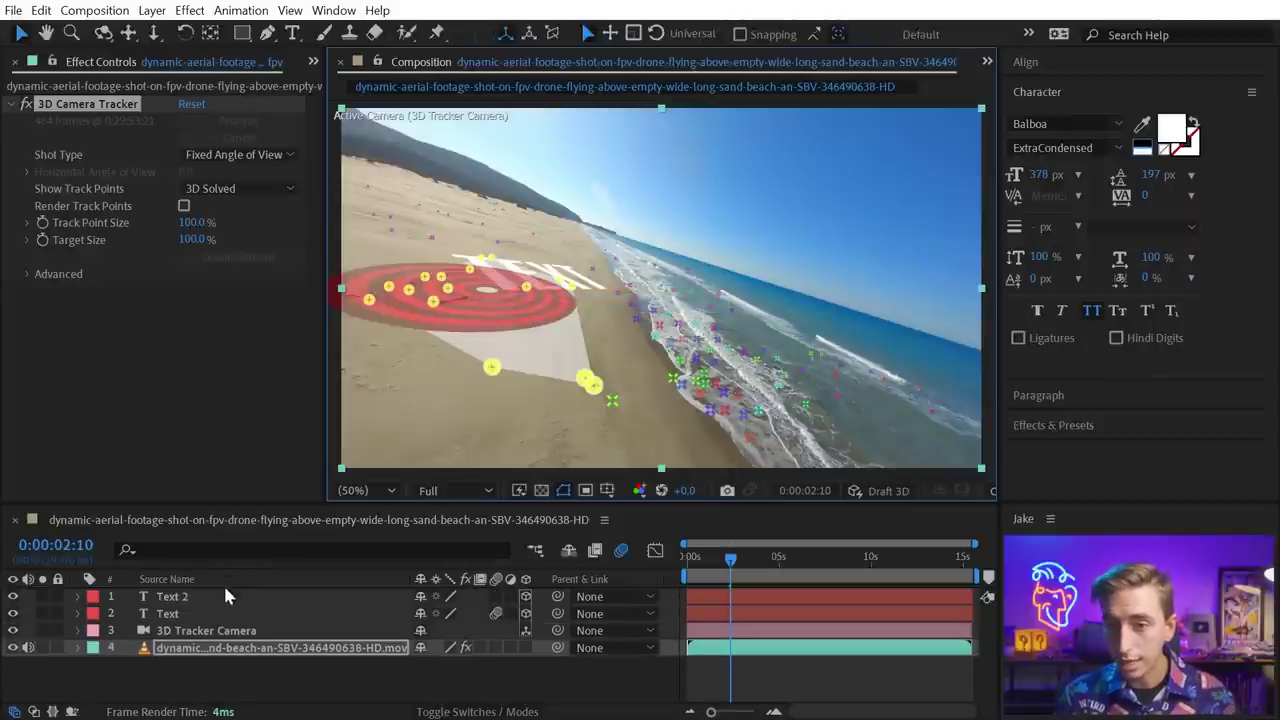
# Step: Rotate Text 2 upright on the beach and preview it from the start
pyautogui.click(220, 596)
pyautogui.moveTo(527, 278); pyautogui.dragTo(542, 290)
pyautogui.moveTo(510, 242)
pyautogui.mouseDown()
pyautogui.moveTo(505, 226)
pyautogui.moveTo(505, 258)
pyautogui.mouseUp()
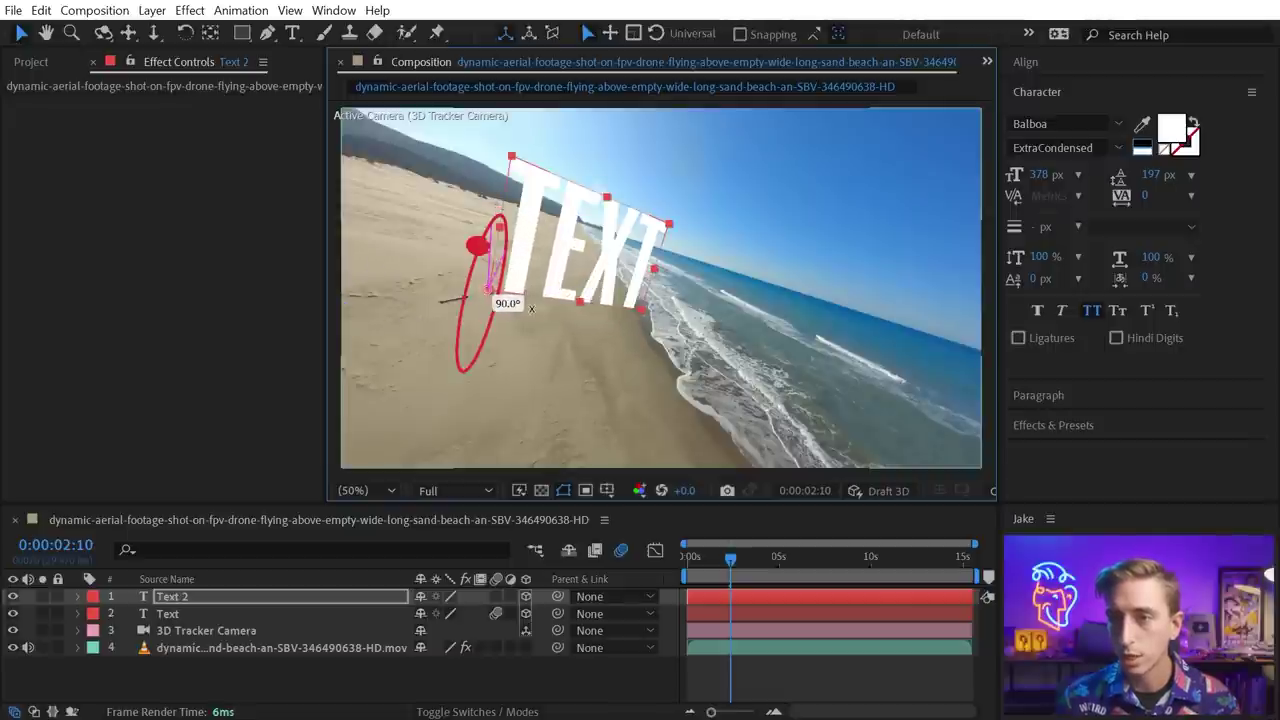
pyautogui.press('Home')
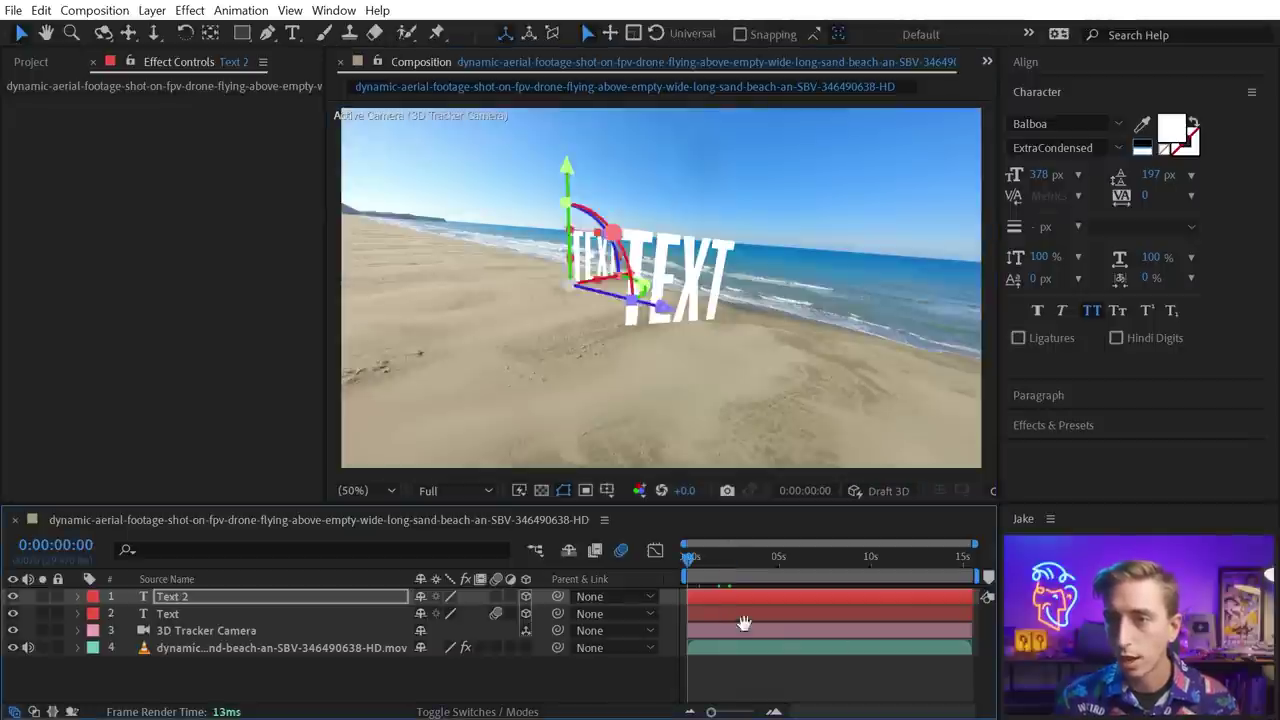
pyautogui.press('space')
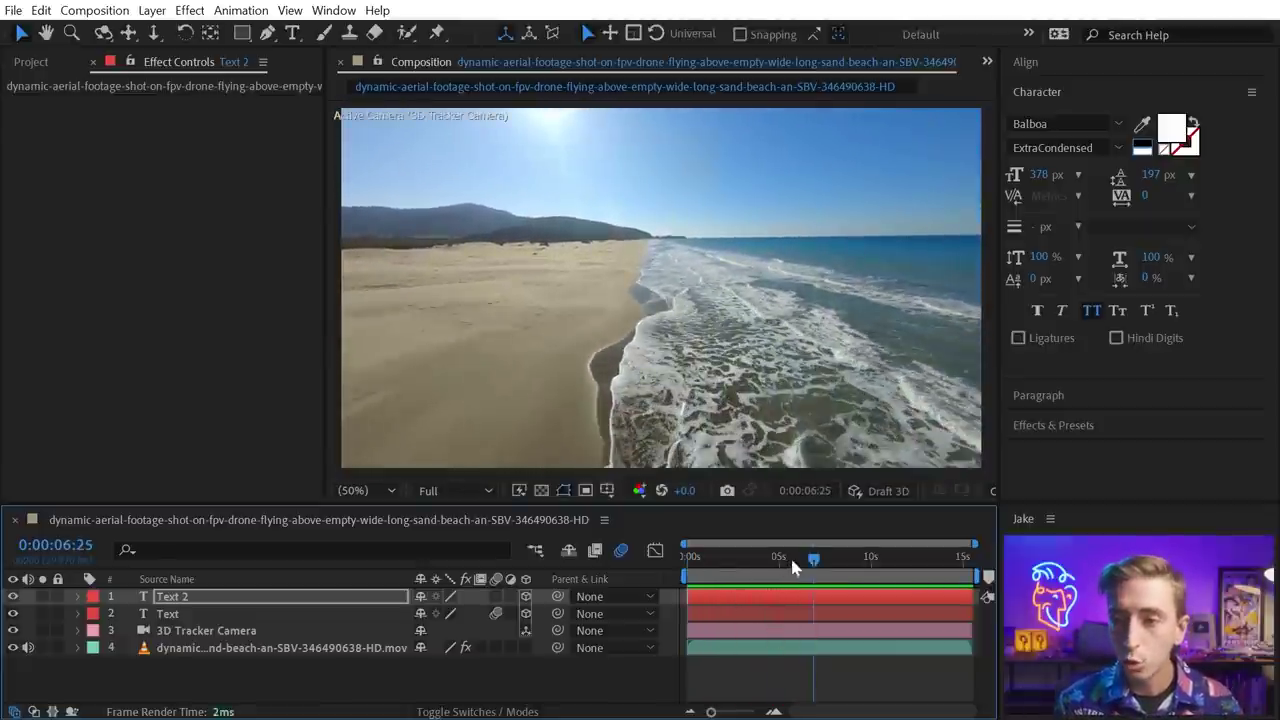
pyautogui.press('space')
pyautogui.press('Home')
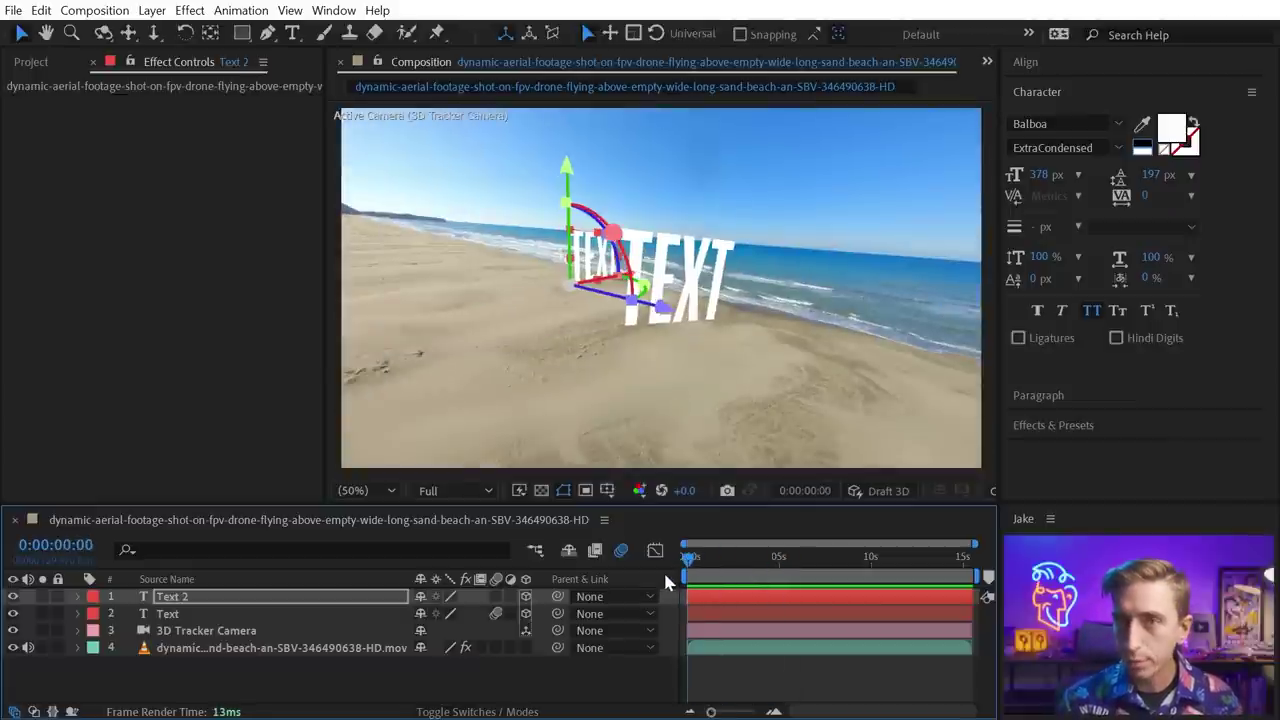
# Step: Import the dancing fox .mov, add it to the composition, and make it a 3D layer
pyautogui.click(200, 648)
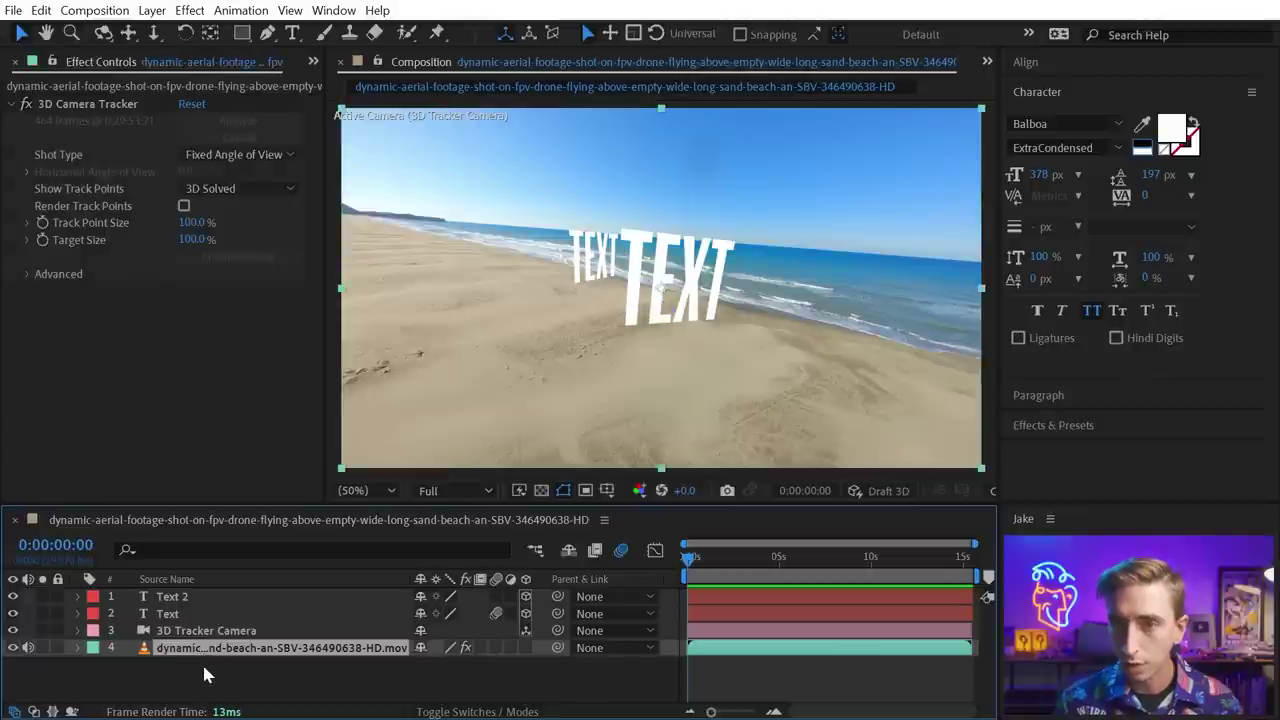
pyautogui.click(72, 64)
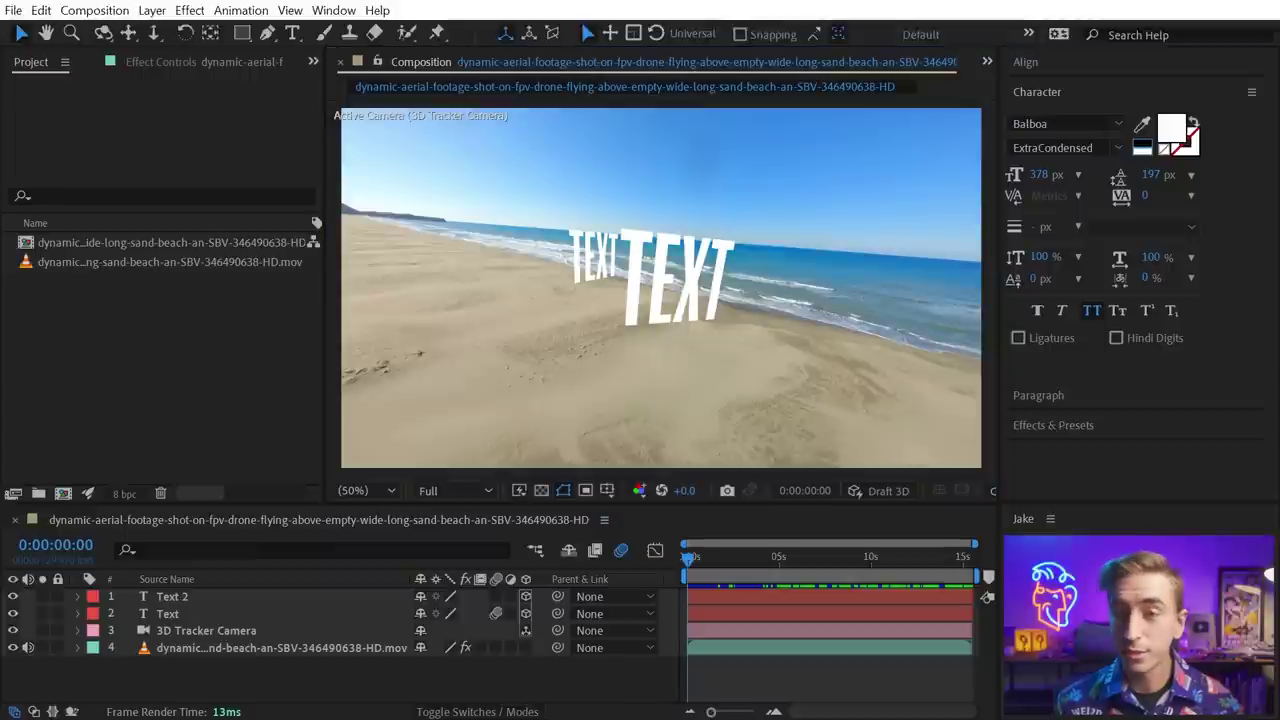
pyautogui.moveTo(0, 400); pyautogui.dragTo(154, 371)
pyautogui.moveTo(100, 242); pyautogui.dragTo(462, 600)
pyautogui.click(525, 597)
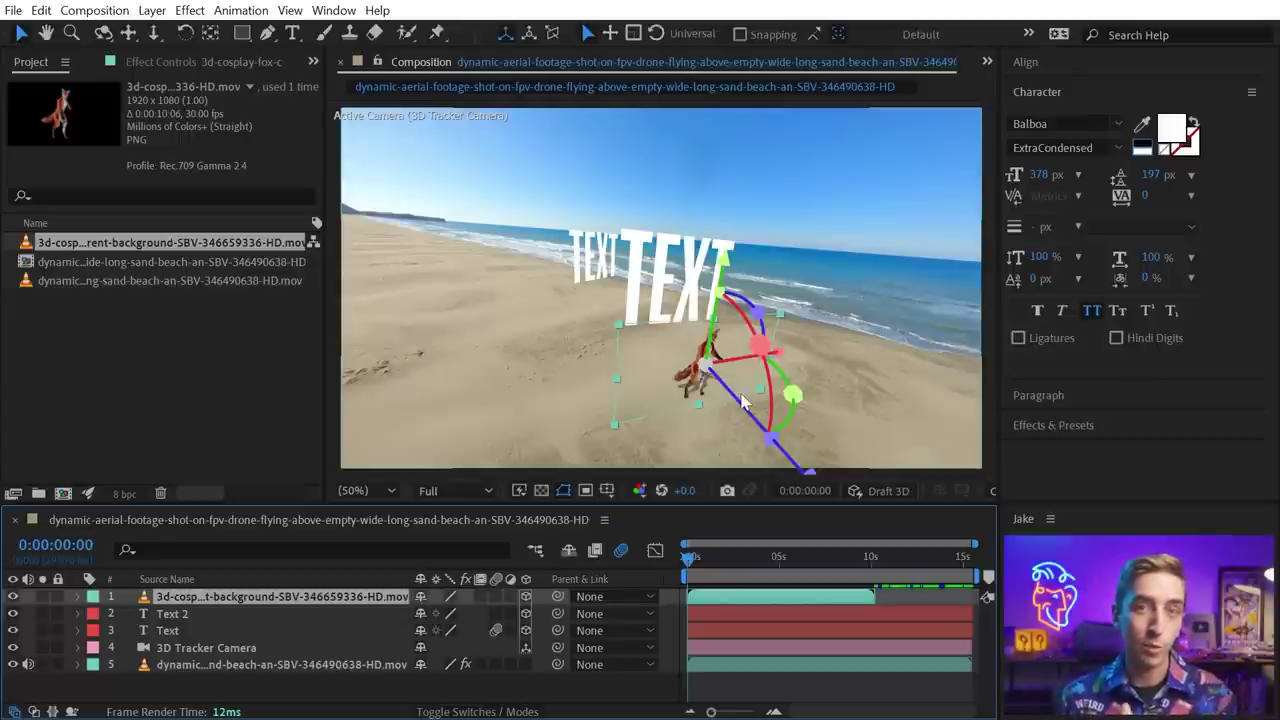
# Step: Paste Text 2's position and orientation onto the fox clip, then raise it and push it behind the text
pyautogui.click(224, 613)
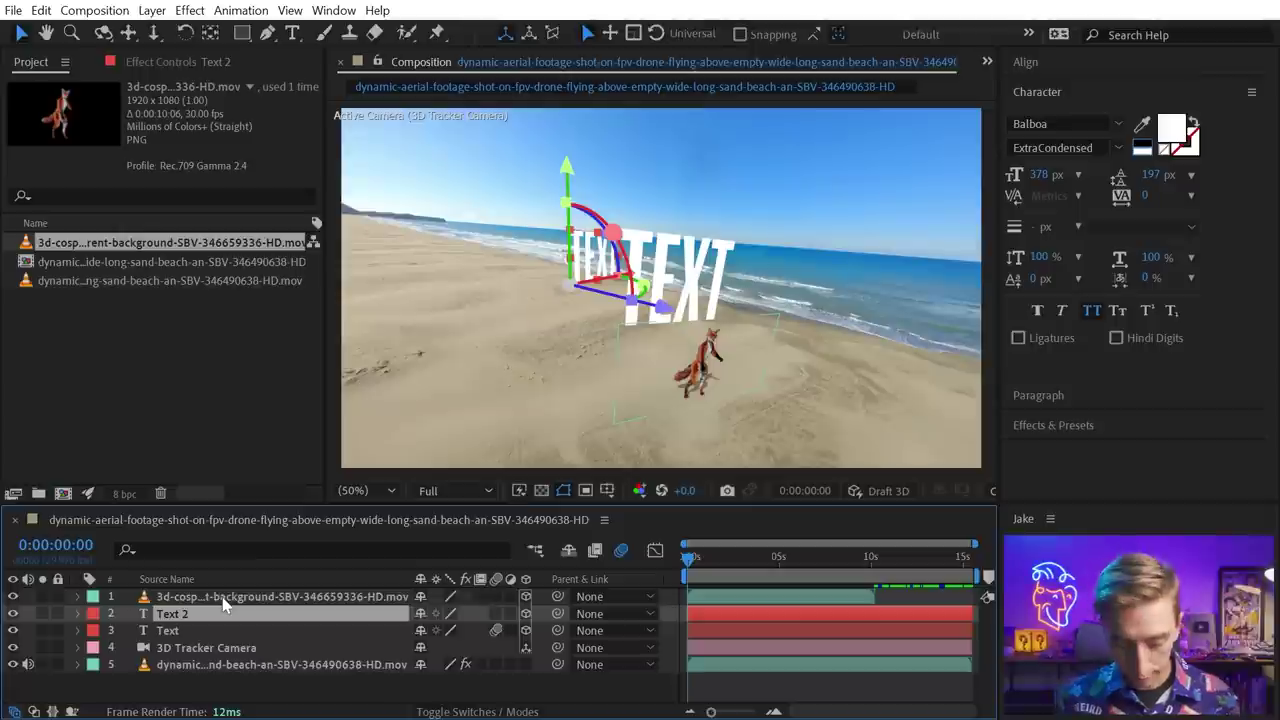
pyautogui.press('p')
pyautogui.hotkey('shift', 'r')
pyautogui.keyDown('shift'); pyautogui.click(170, 649); pyautogui.keyUp('shift')
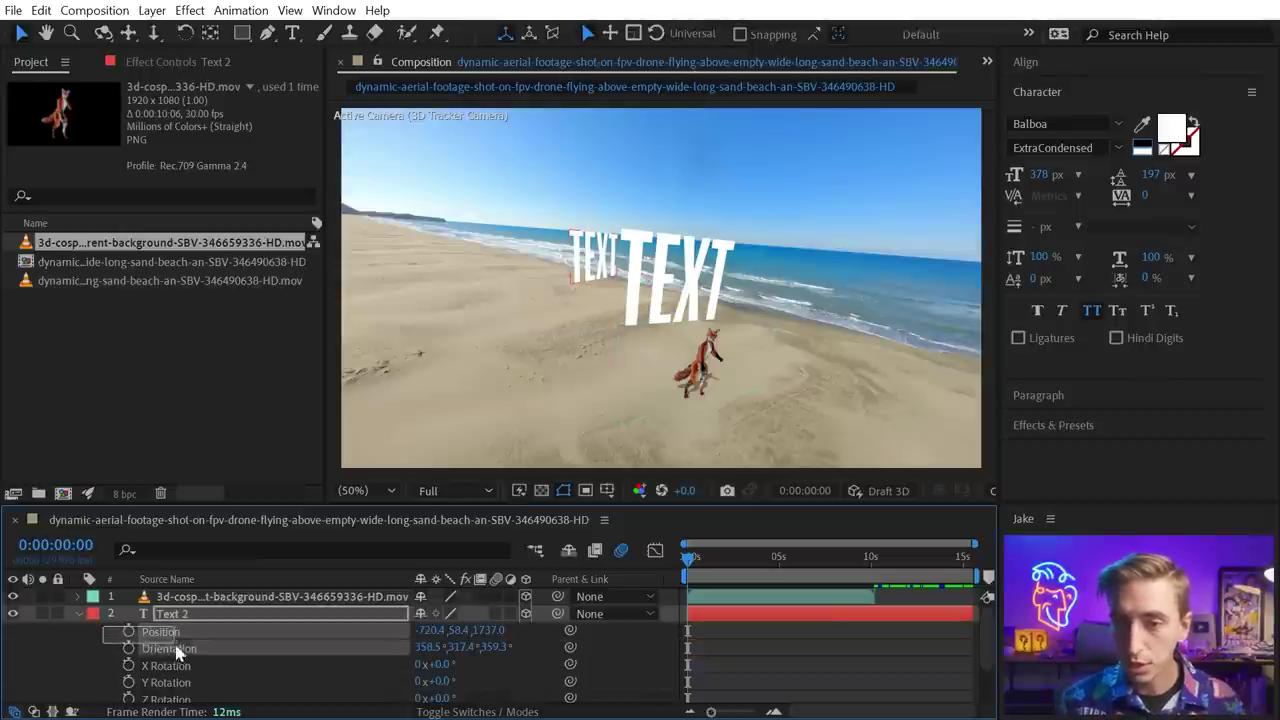
pyautogui.click(233, 598)
pyautogui.hotkey('ctrl', 'v')
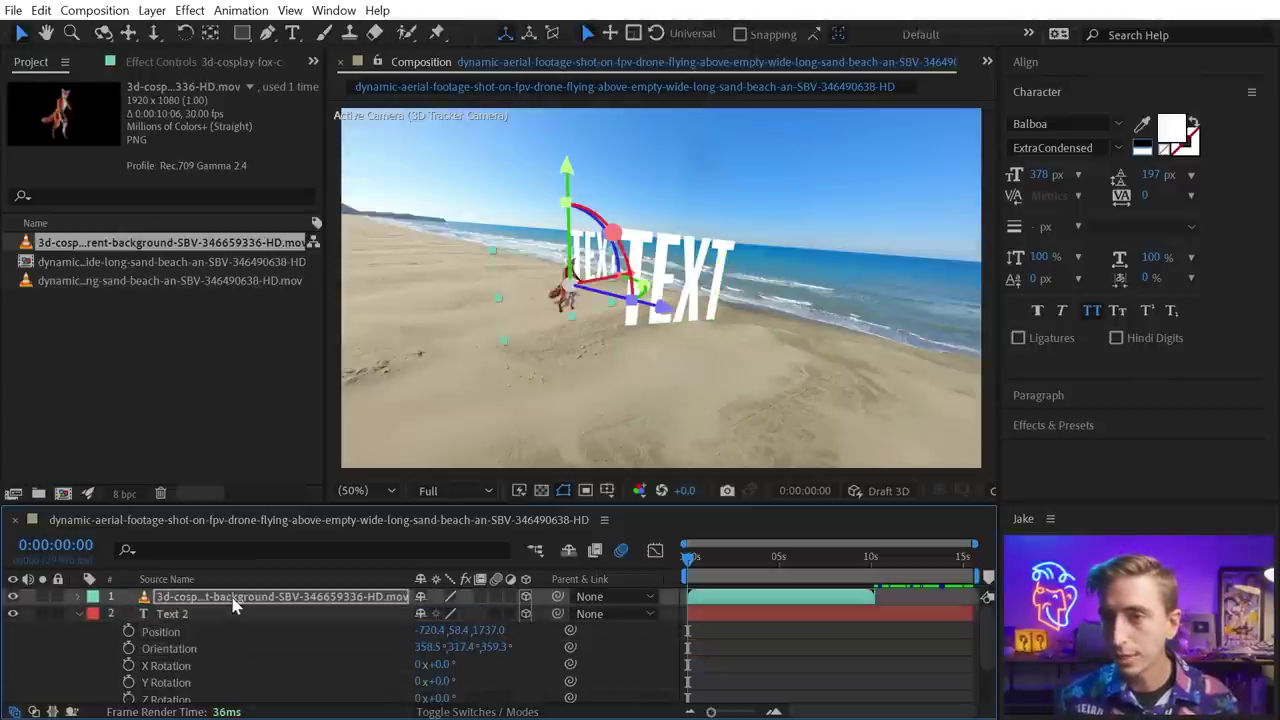
pyautogui.moveTo(697, 557); pyautogui.dragTo(738, 568)
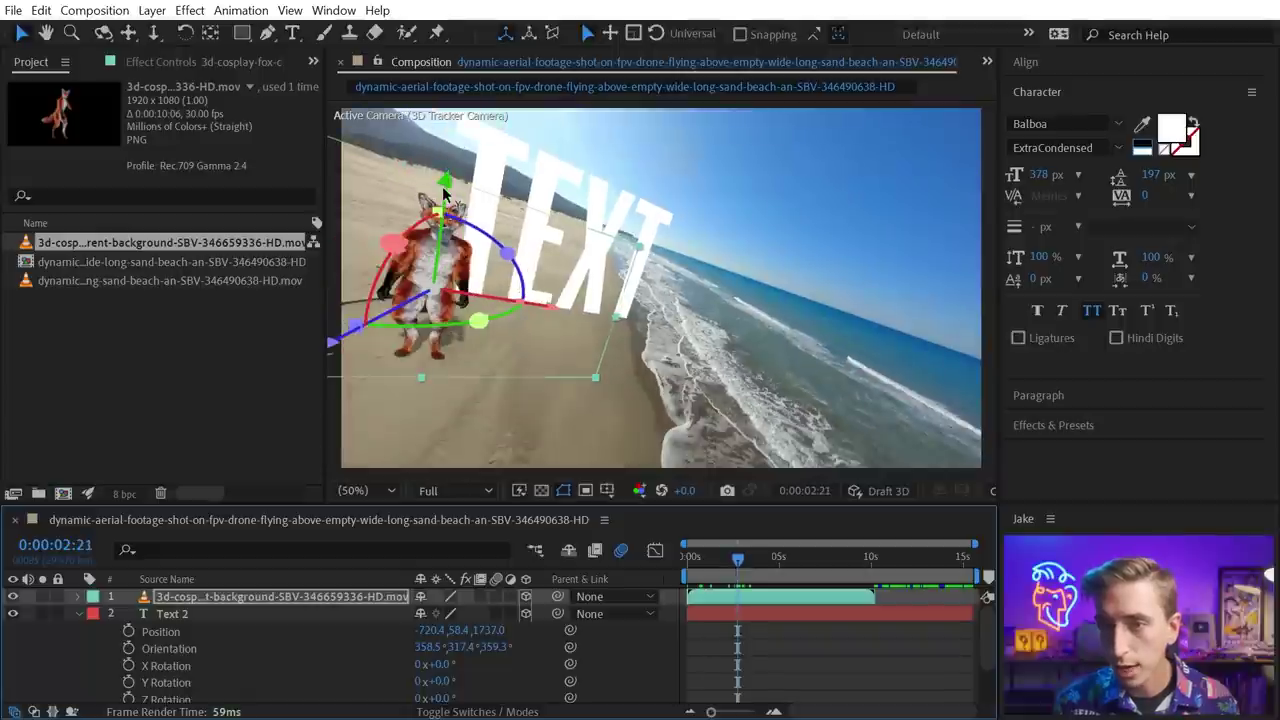
pyautogui.moveTo(445, 193); pyautogui.dragTo(454, 104)
pyautogui.moveTo(350, 222); pyautogui.dragTo(495, 210)
pyautogui.moveTo(726, 573); pyautogui.dragTo(662, 563)
# Step: Retype the two text layers as 'DANCING' and 'FOX' and preview
pyautogui.hotkey('ctrl', 't')
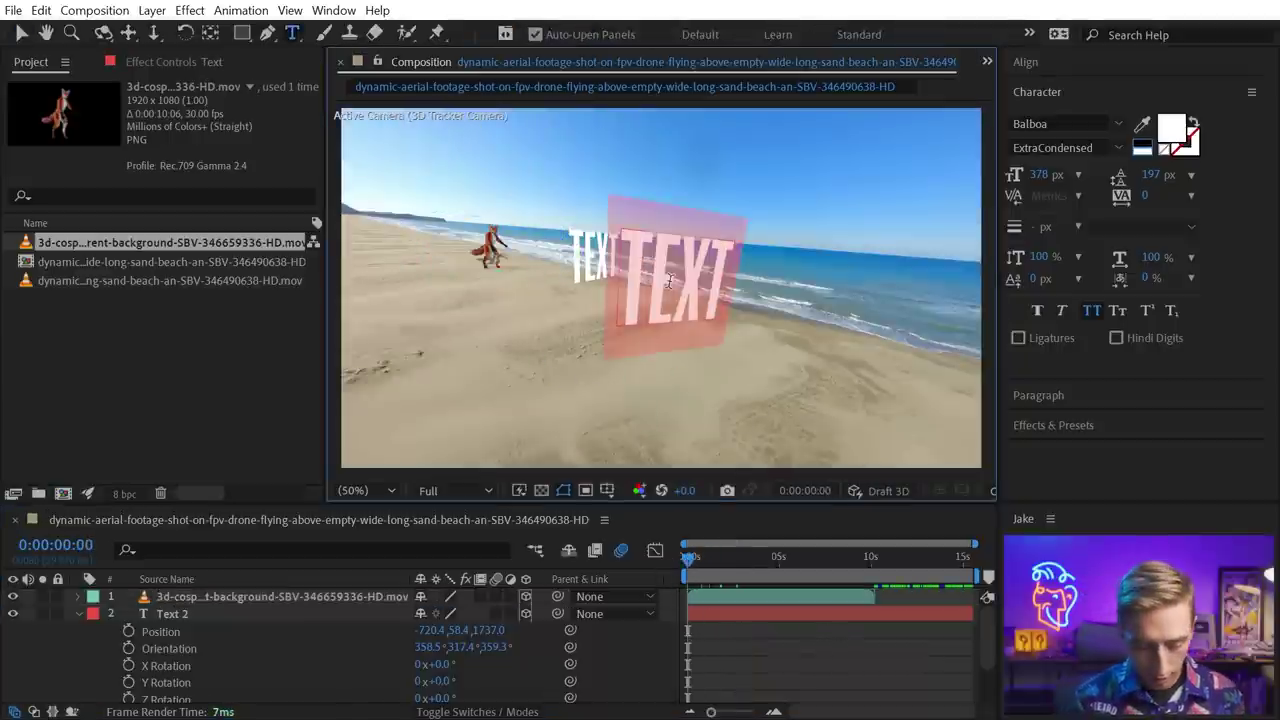
pyautogui.write('Dancing')
pyautogui.press('Escape')
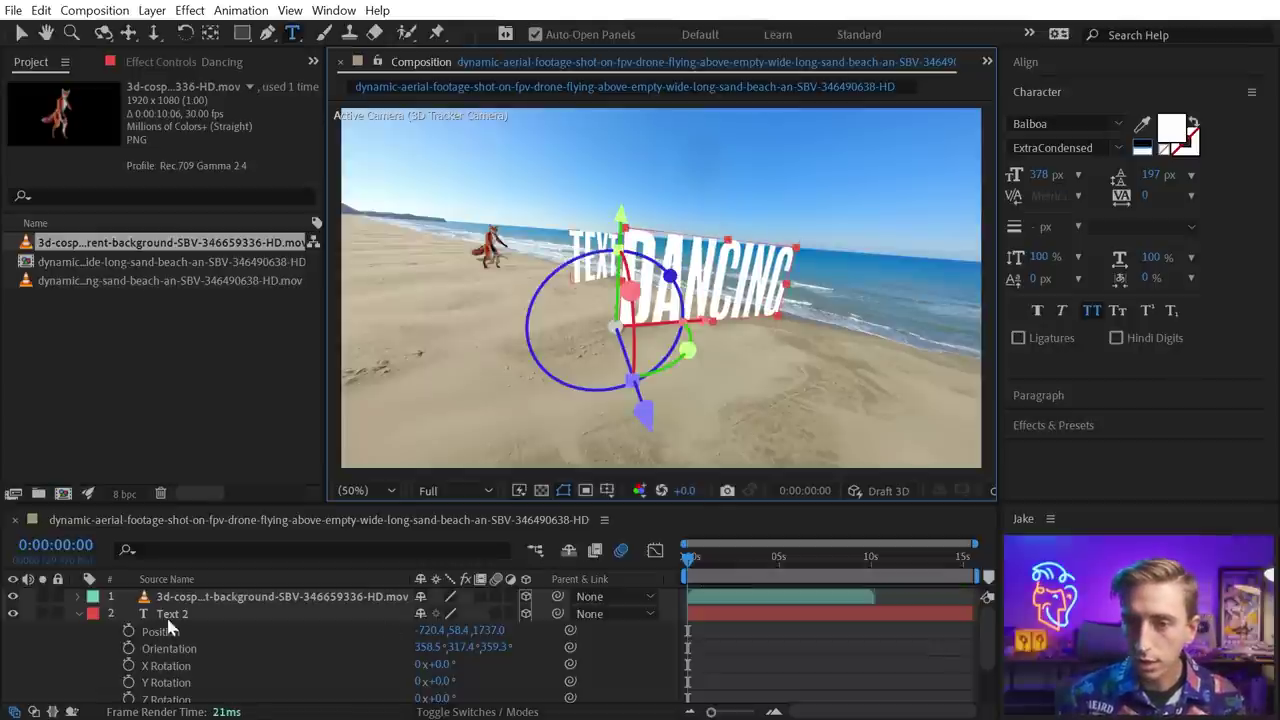
pyautogui.click(171, 615)
pyautogui.click(172, 618)
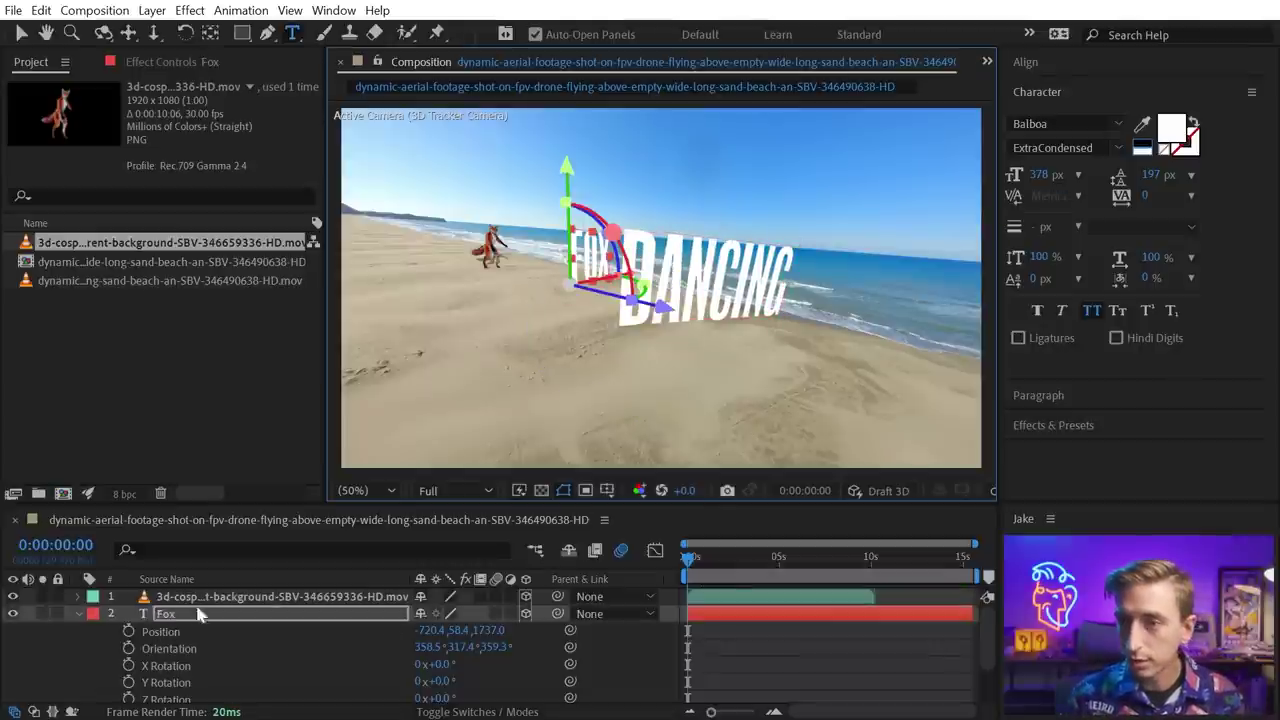
pyautogui.press('space')
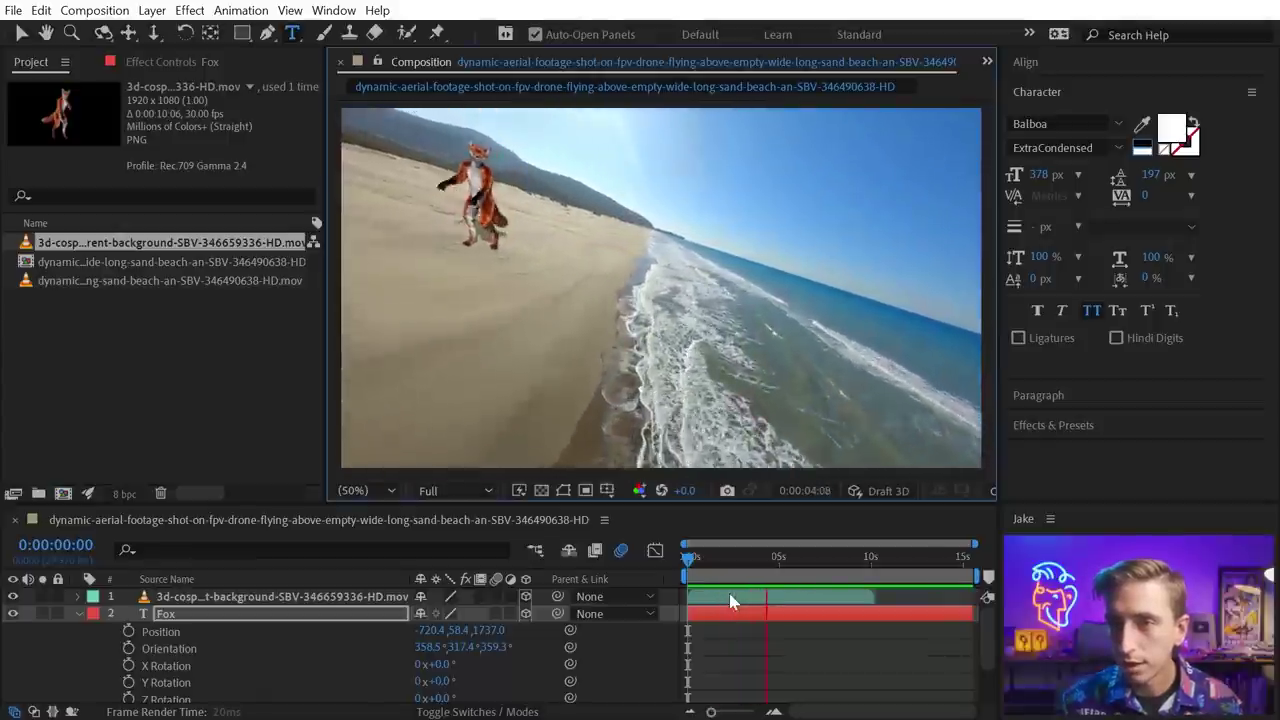
# Step: At 0:00:05:03, drag the fox clip onto the sand by the waves, then scrub ahead
pyautogui.press('h')
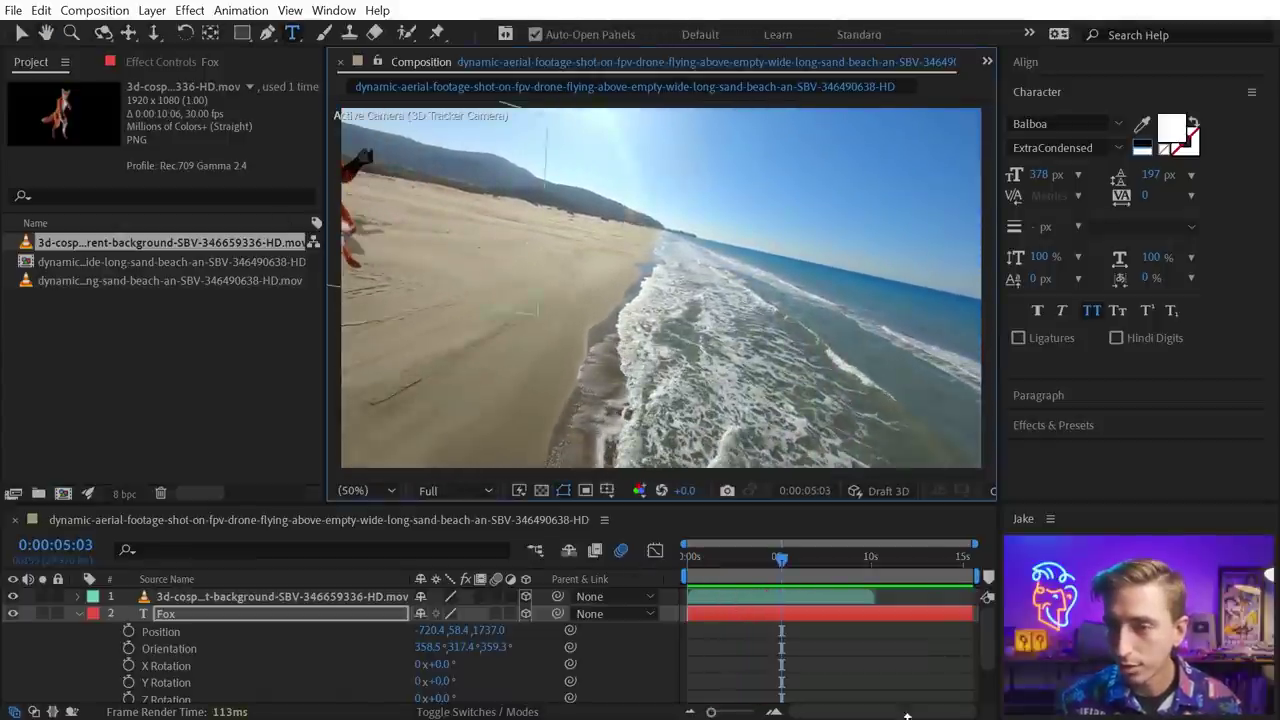
pyautogui.press('v')
pyautogui.click(797, 597)
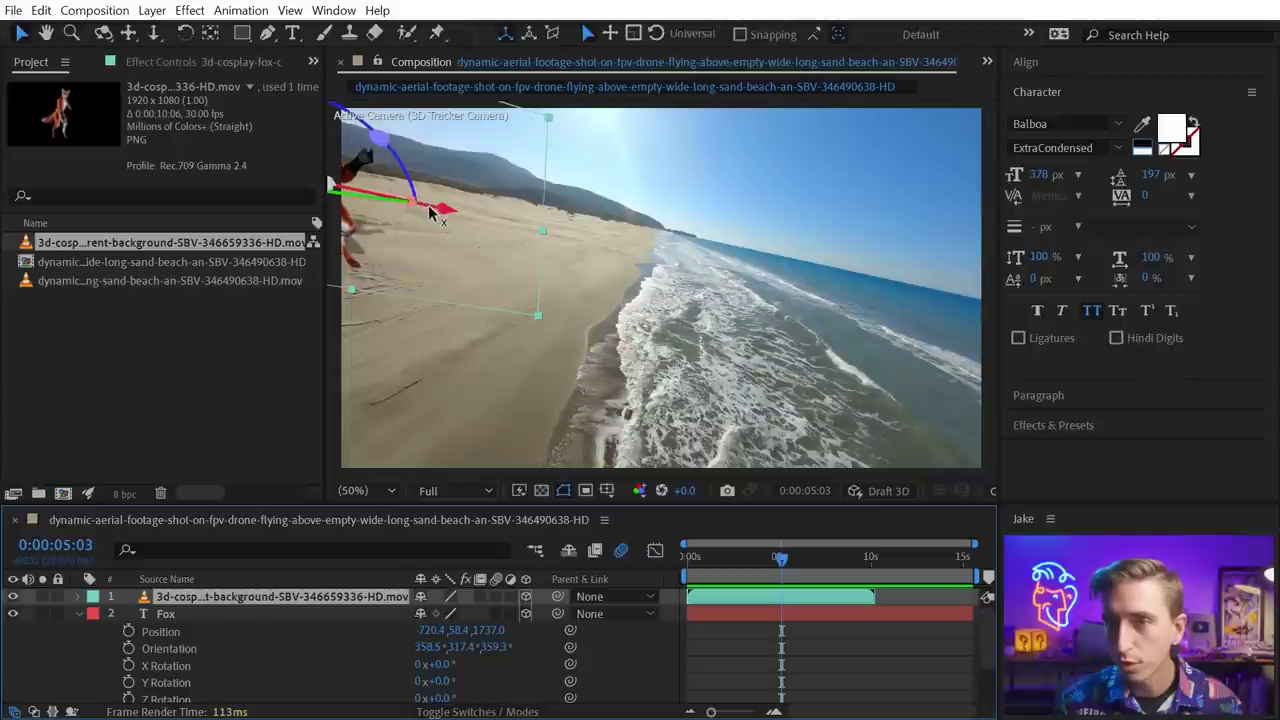
pyautogui.moveTo(430, 210); pyautogui.dragTo(595, 297)
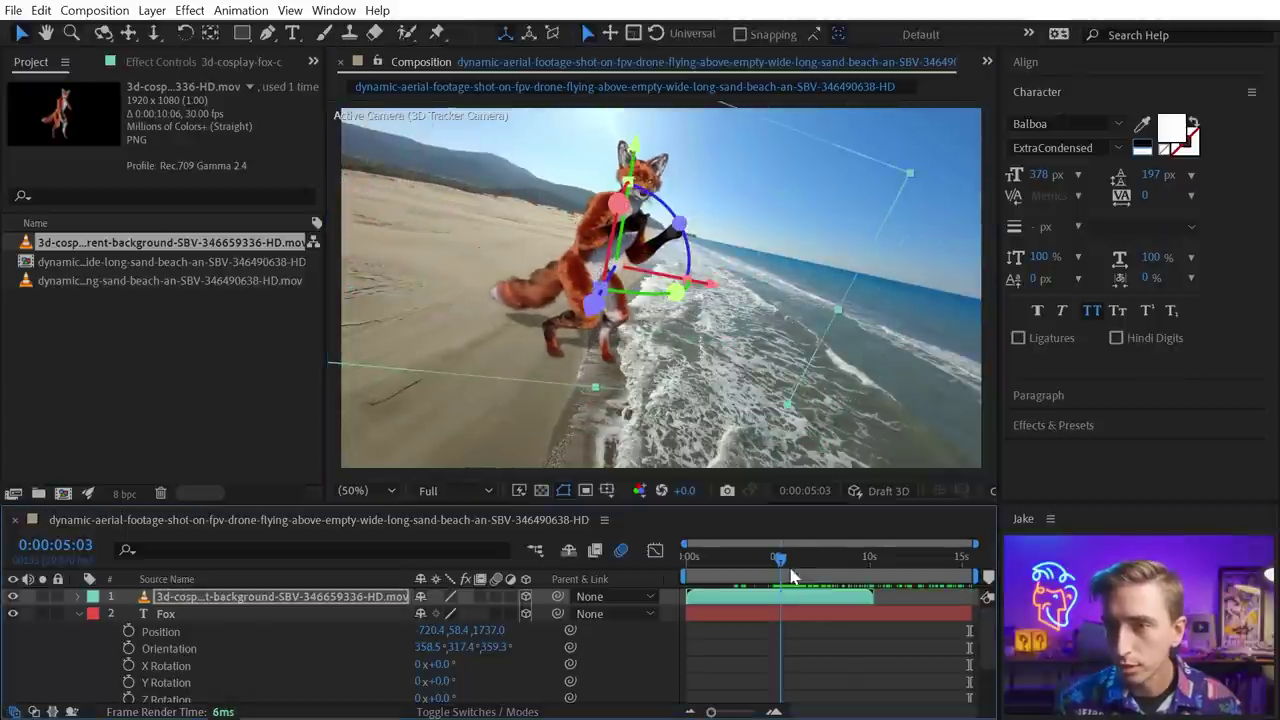
pyautogui.moveTo(790, 577); pyautogui.dragTo(950, 572)
# Step: Duplicate the fox clip layer and slide the copy to start later in the timeline
pyautogui.click(912, 646)
pyautogui.press('u')
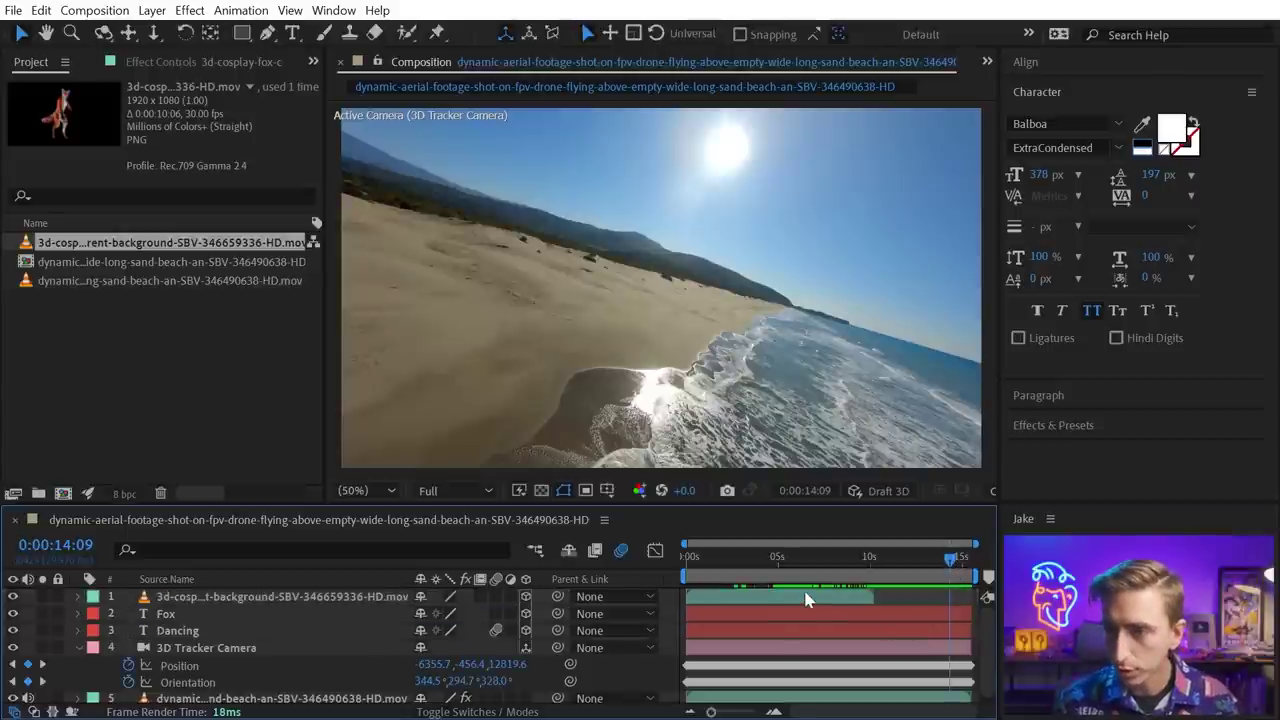
pyautogui.click(808, 598)
pyautogui.hotkey('ctrl', 'd')
pyautogui.moveTo(750, 602); pyautogui.dragTo(922, 607)
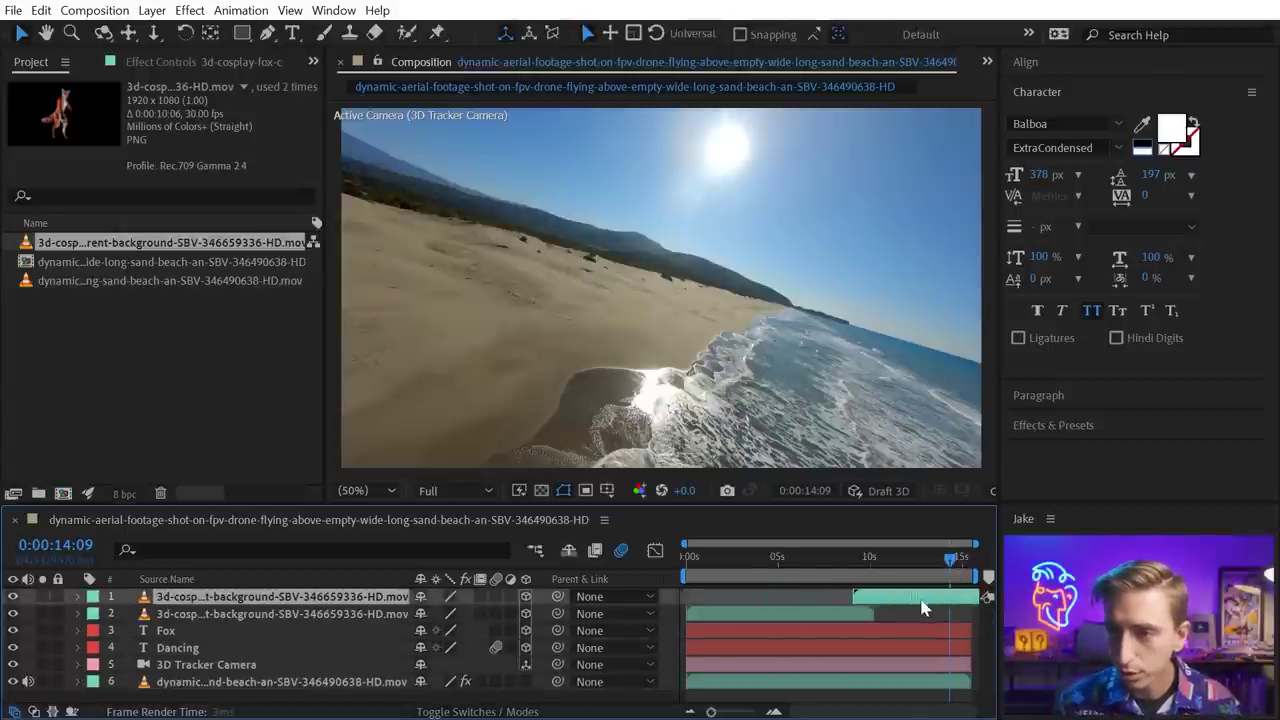
# Step: Create Track Null 1 from sand track points up the beach and select its position and orientation values
pyautogui.click(250, 665)
pyautogui.click(160, 62)
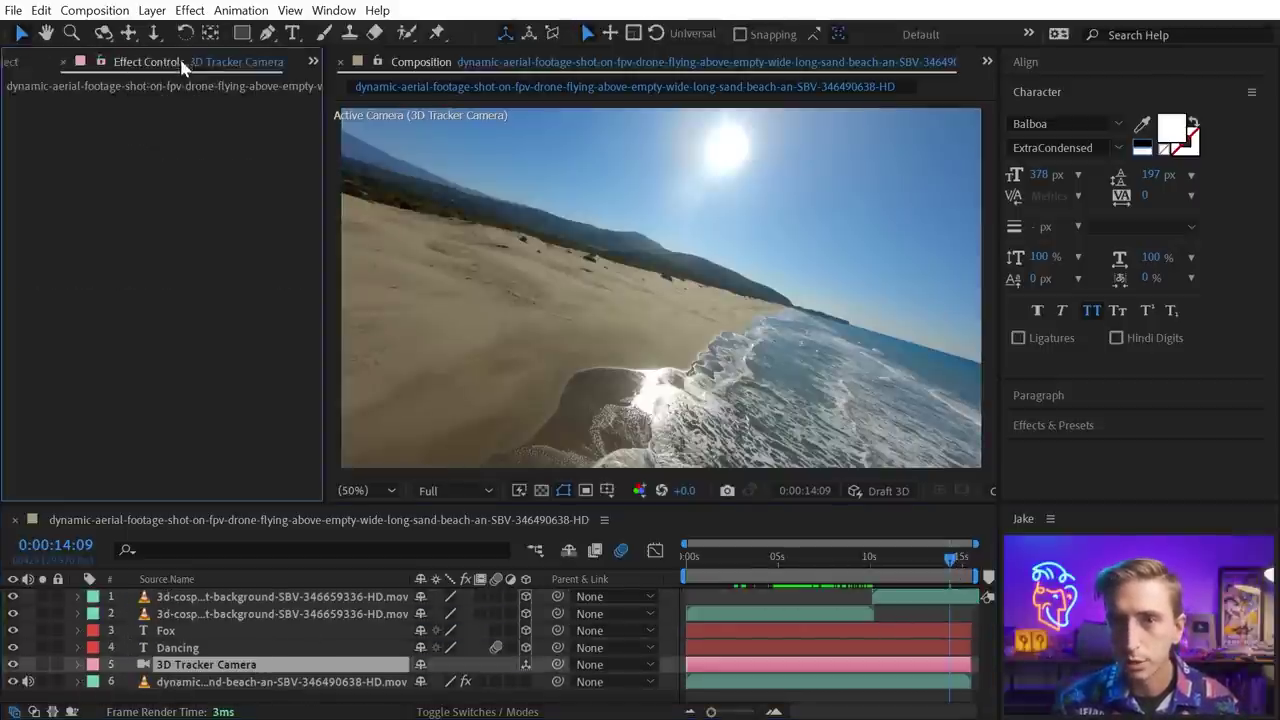
pyautogui.click(185, 681)
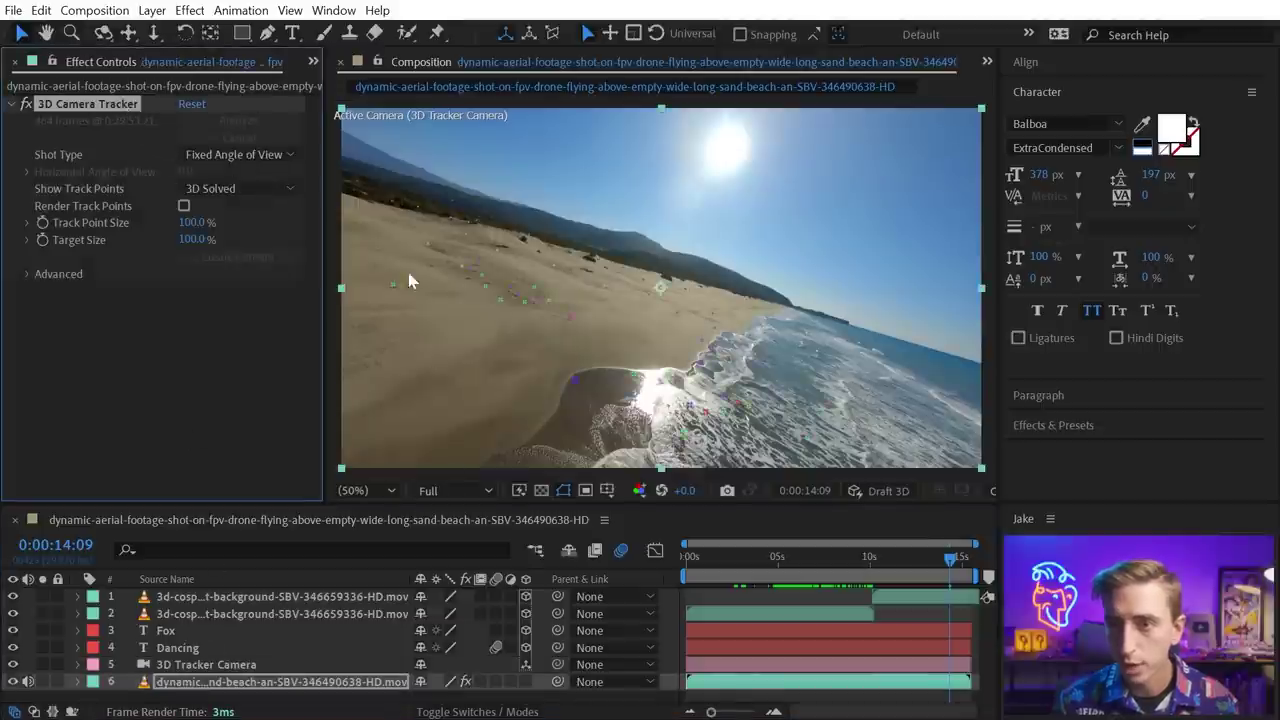
pyautogui.moveTo(533, 338)
pyautogui.mouseDown()
pyautogui.moveTo(420, 235)
pyautogui.moveTo(537, 334)
pyautogui.moveTo(430, 262)
pyautogui.moveTo(552, 346)
pyautogui.mouseUp()
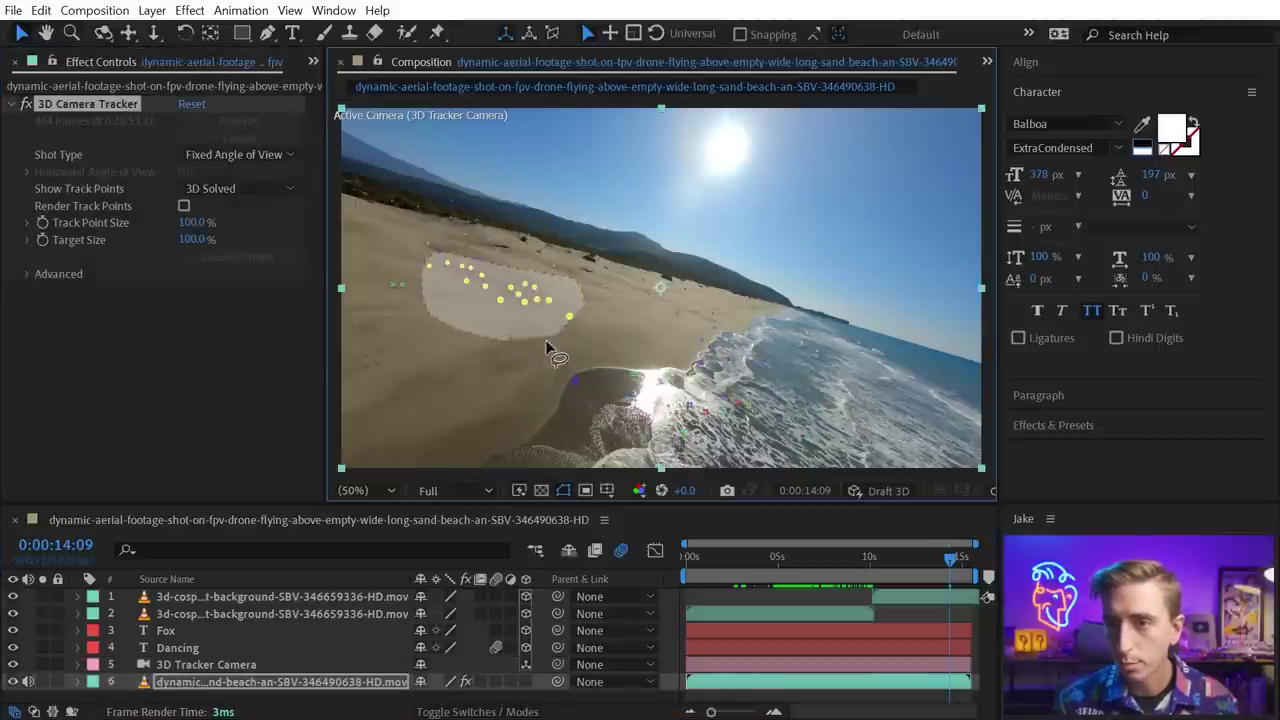
pyautogui.rightClick(505, 292)
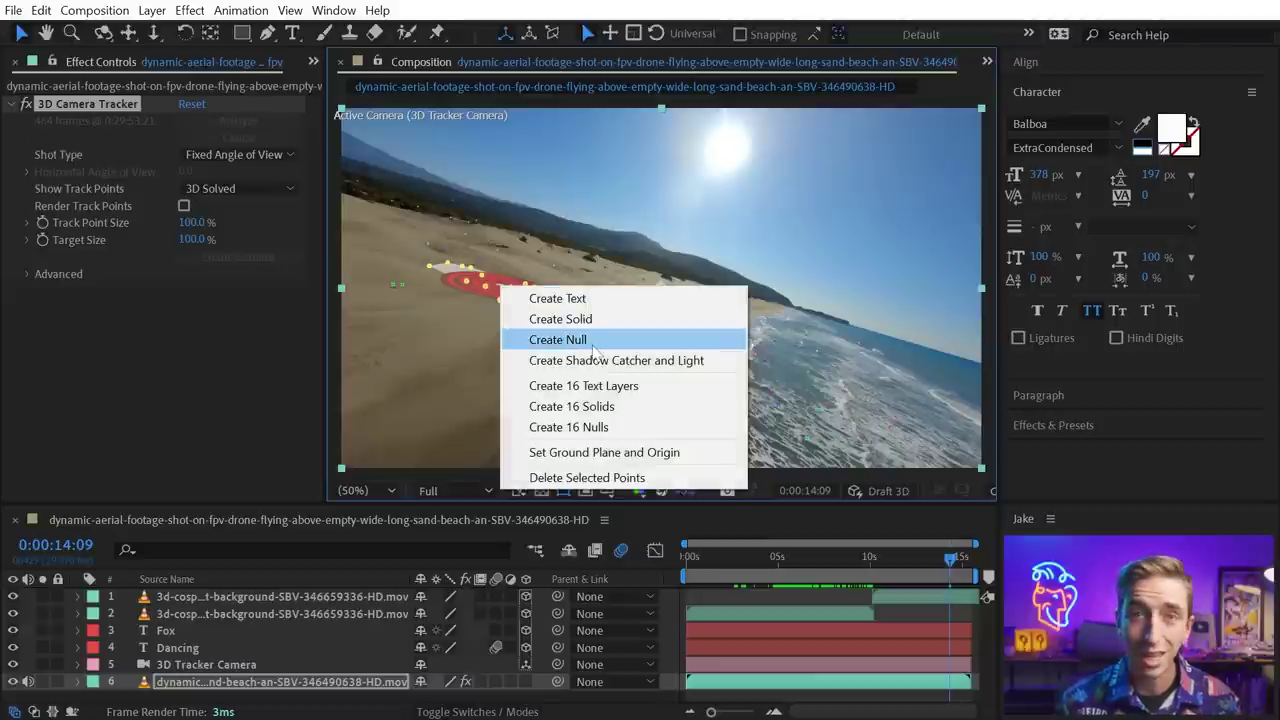
pyautogui.click(593, 345)
pyautogui.click(190, 597)
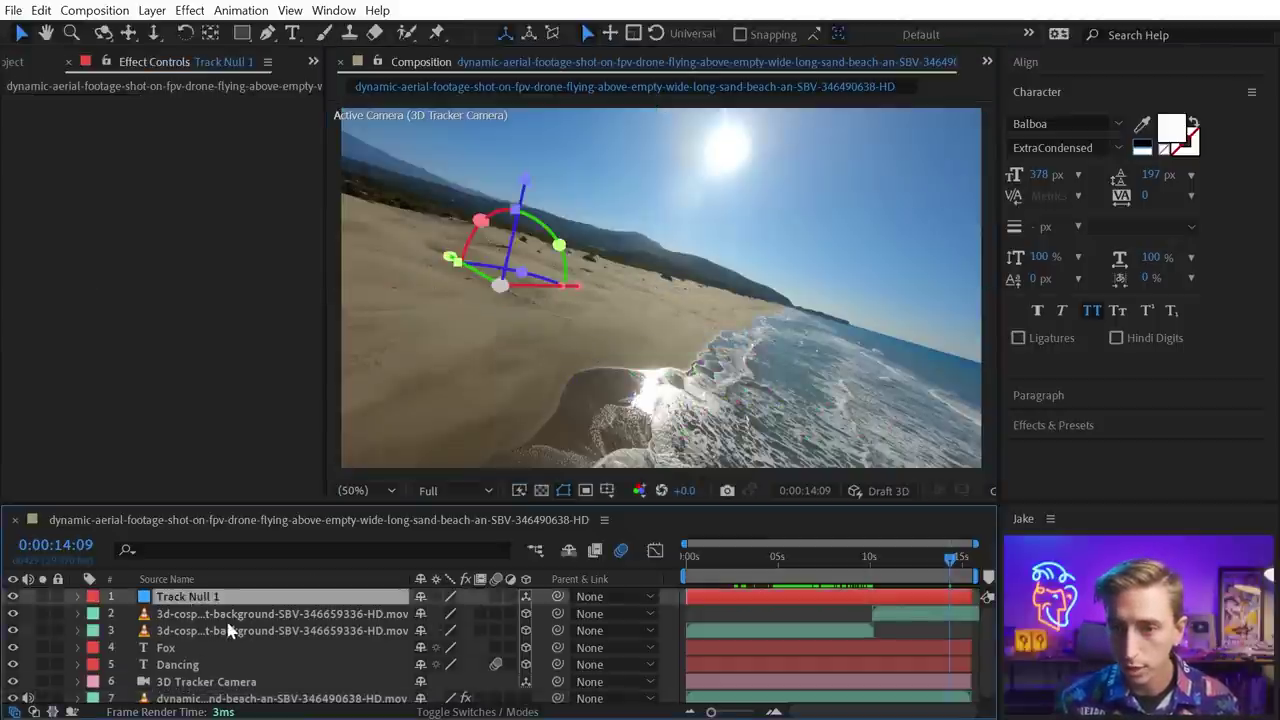
pyautogui.press('p')
pyautogui.hotkey('shift', 'r')
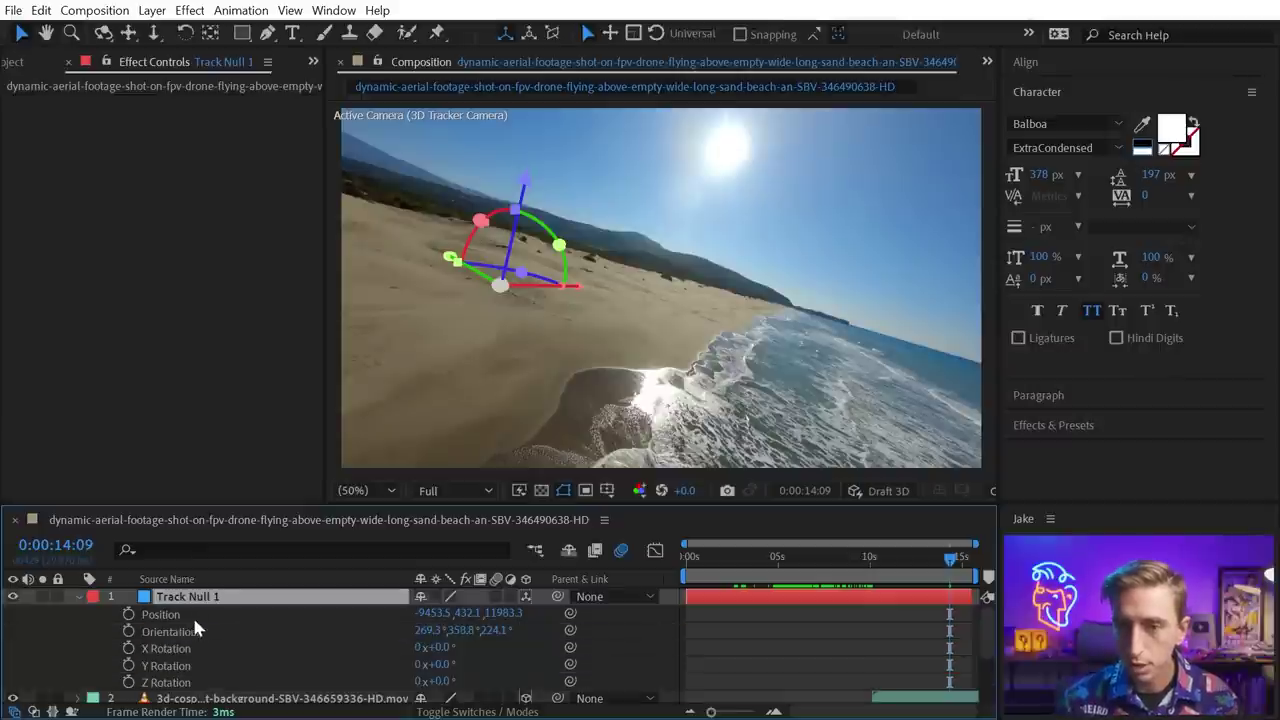
pyautogui.moveTo(108, 624); pyautogui.dragTo(180, 638)
# Step: Rotate the second fox copy upright, scale it up, and set its anchor point at the fox's feet
pyautogui.press('u')
pyautogui.click(205, 613)
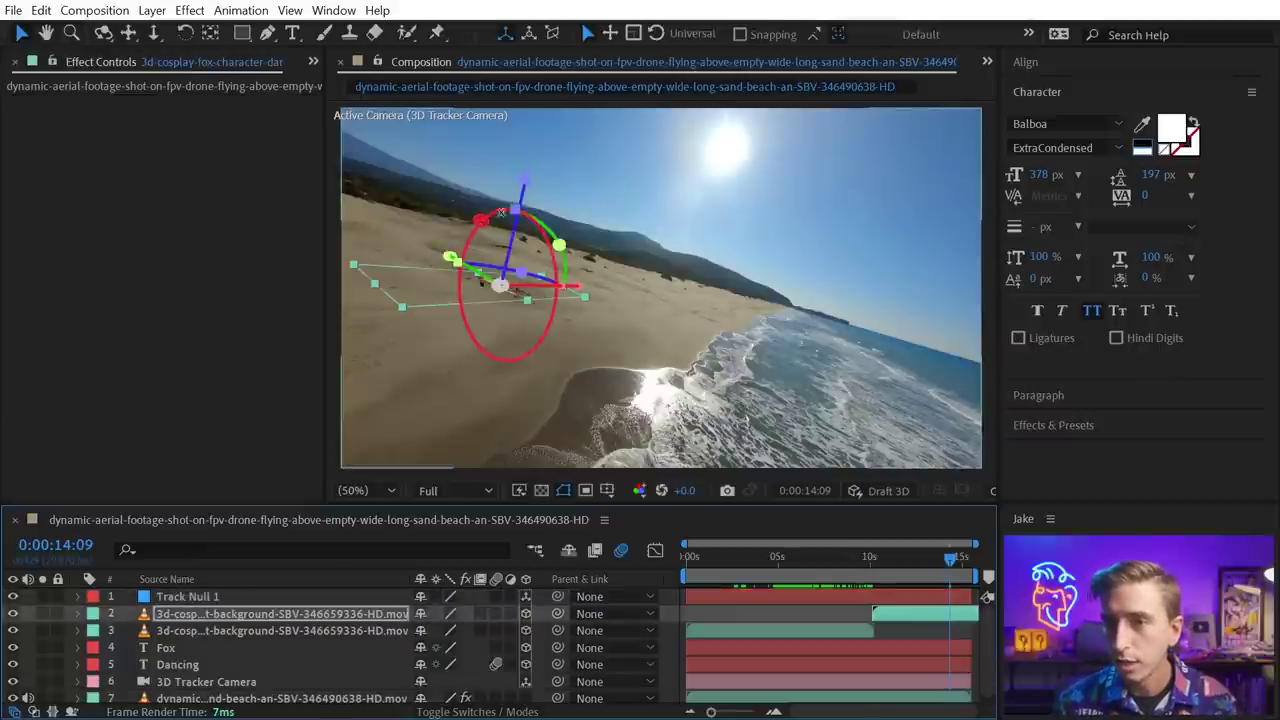
pyautogui.moveTo(500, 212); pyautogui.dragTo(573, 260)
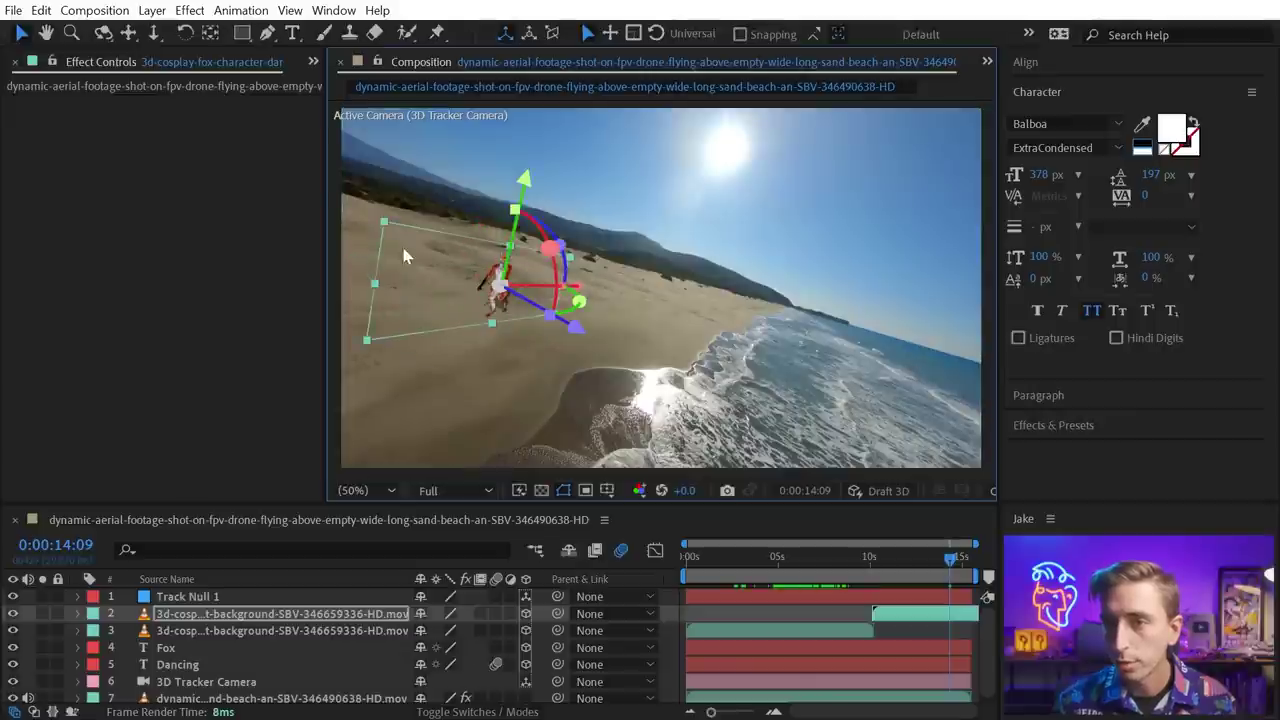
pyautogui.moveTo(388, 228); pyautogui.dragTo(258, 151)
pyautogui.press('a')
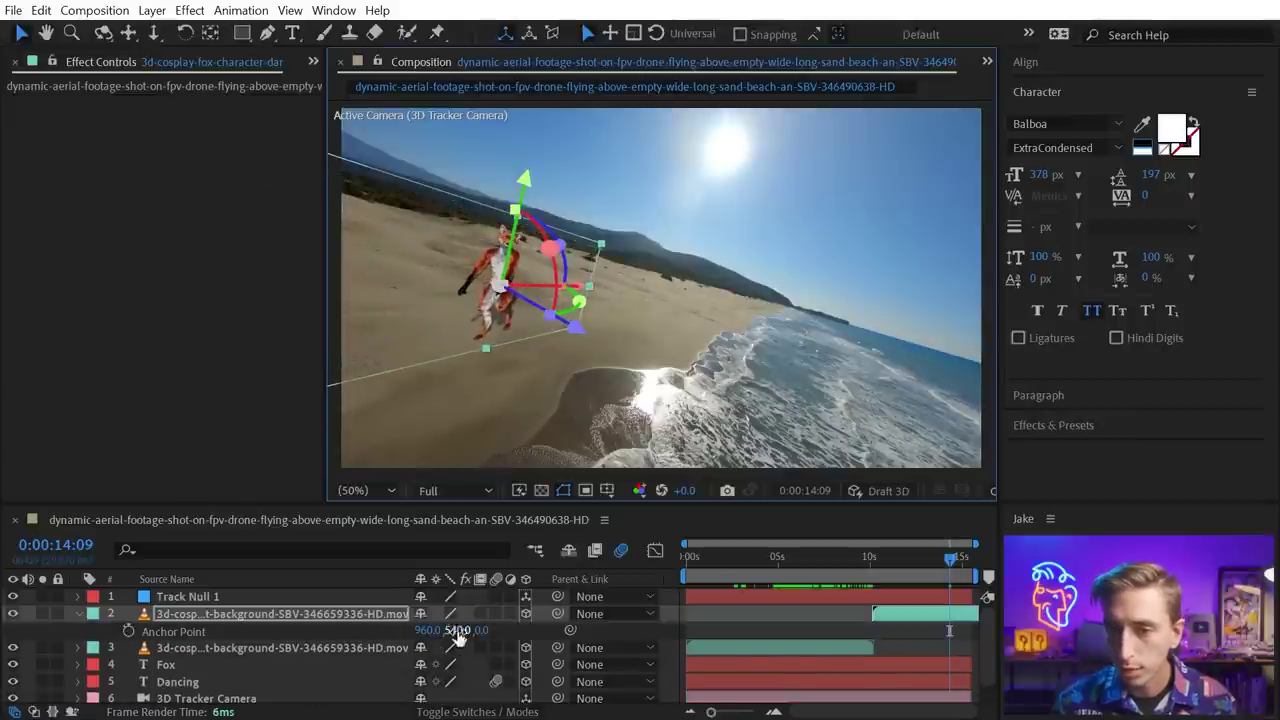
pyautogui.moveTo(457, 630); pyautogui.dragTo(930, 585)
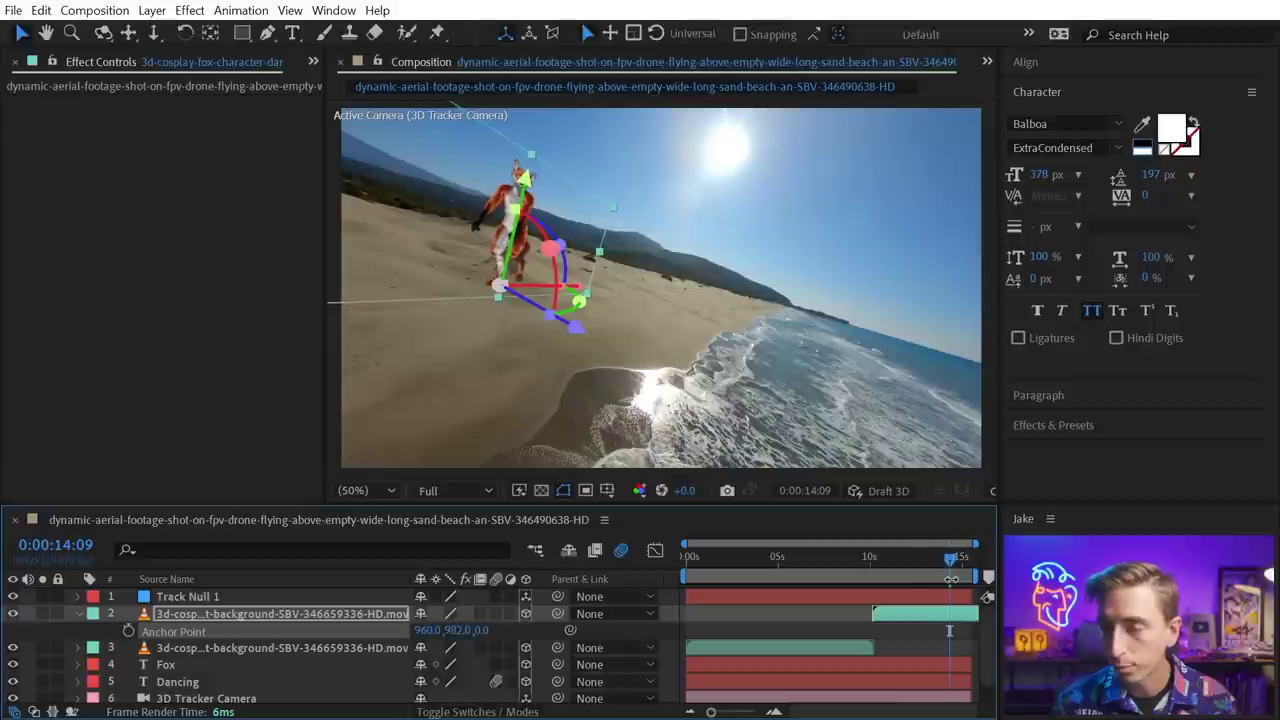
# Step: Turn the fox to face the camera, bring it closer, and slide it right on the sand
pyautogui.moveTo(592, 298); pyautogui.dragTo(555, 325)
pyautogui.moveTo(886, 556); pyautogui.dragTo(950, 557)
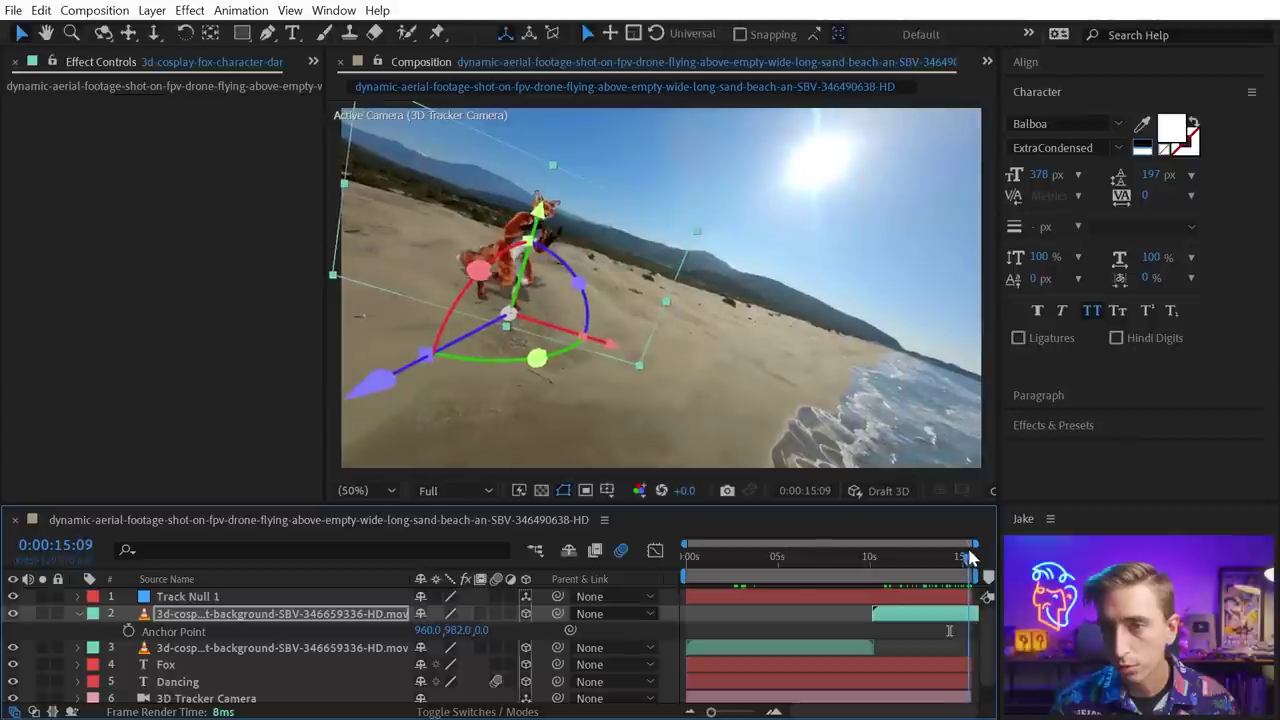
pyautogui.moveTo(447, 346); pyautogui.dragTo(372, 404)
pyautogui.moveTo(562, 346); pyautogui.dragTo(636, 352)
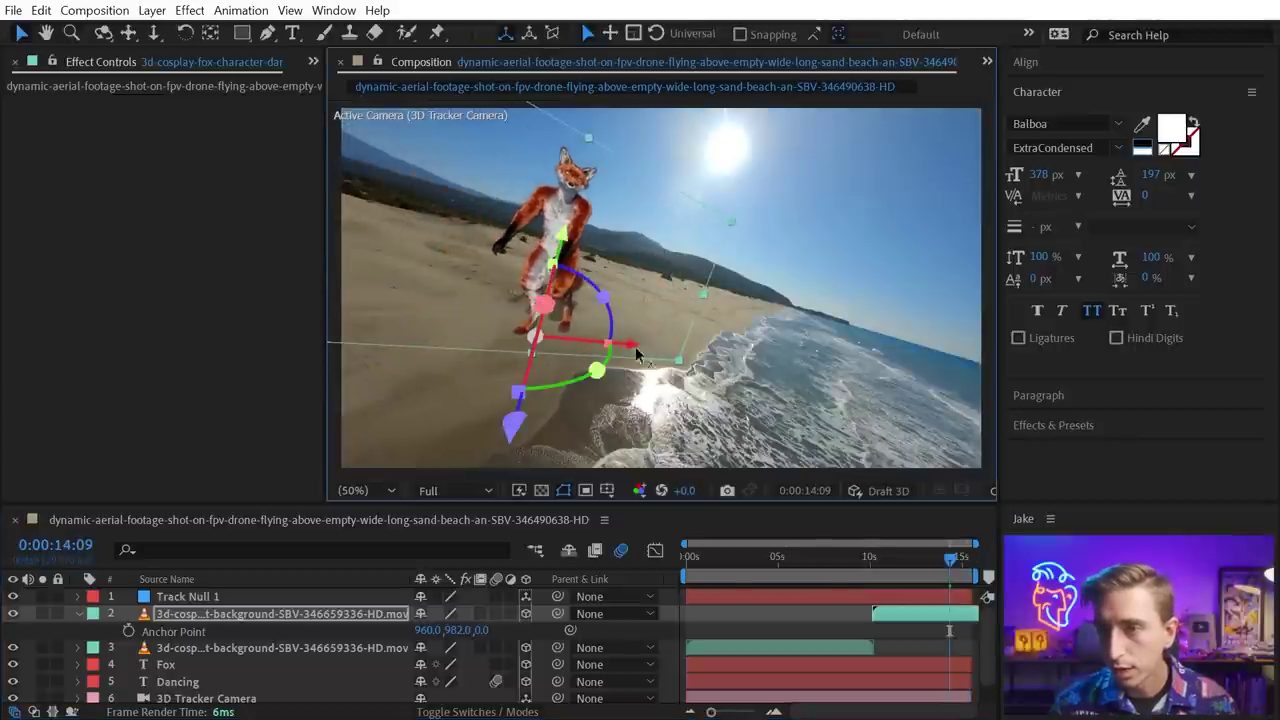
pyautogui.moveTo(940, 570); pyautogui.dragTo(975, 580)
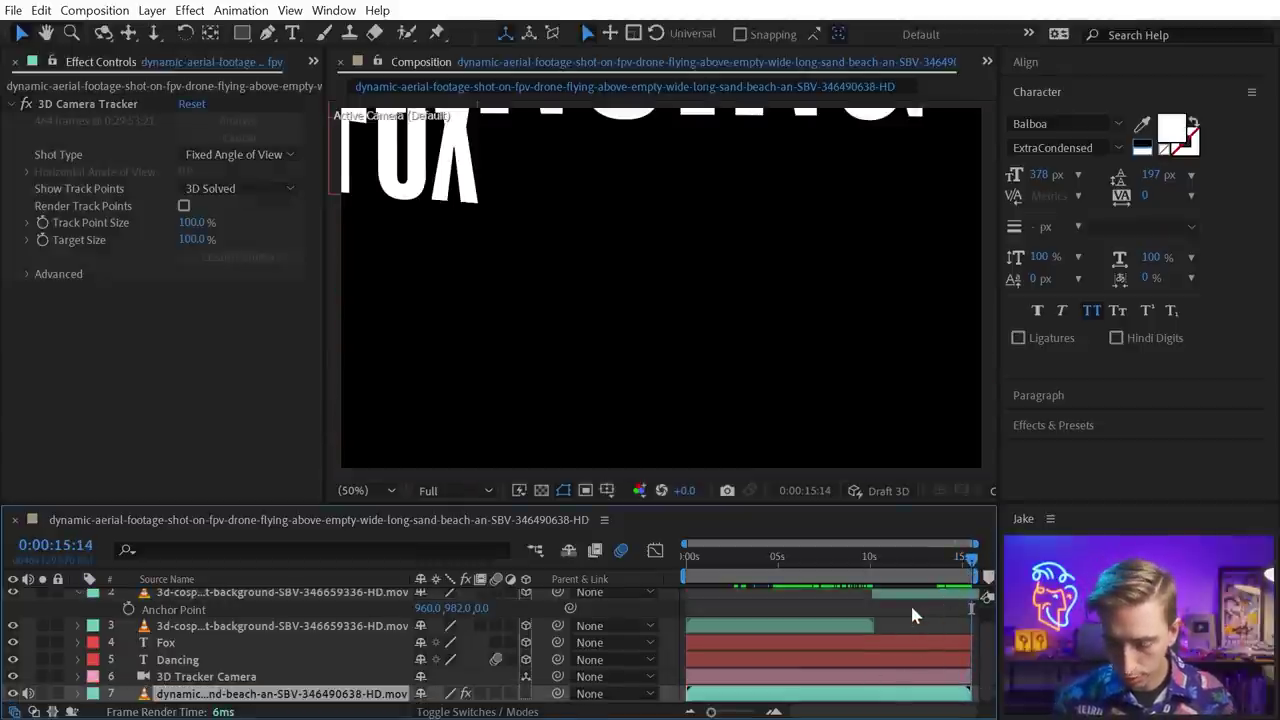
# Step: Trim the composition to the work area ending at the last footage frame, then review the shot
pyautogui.press('pageup')
pyautogui.press('Home')
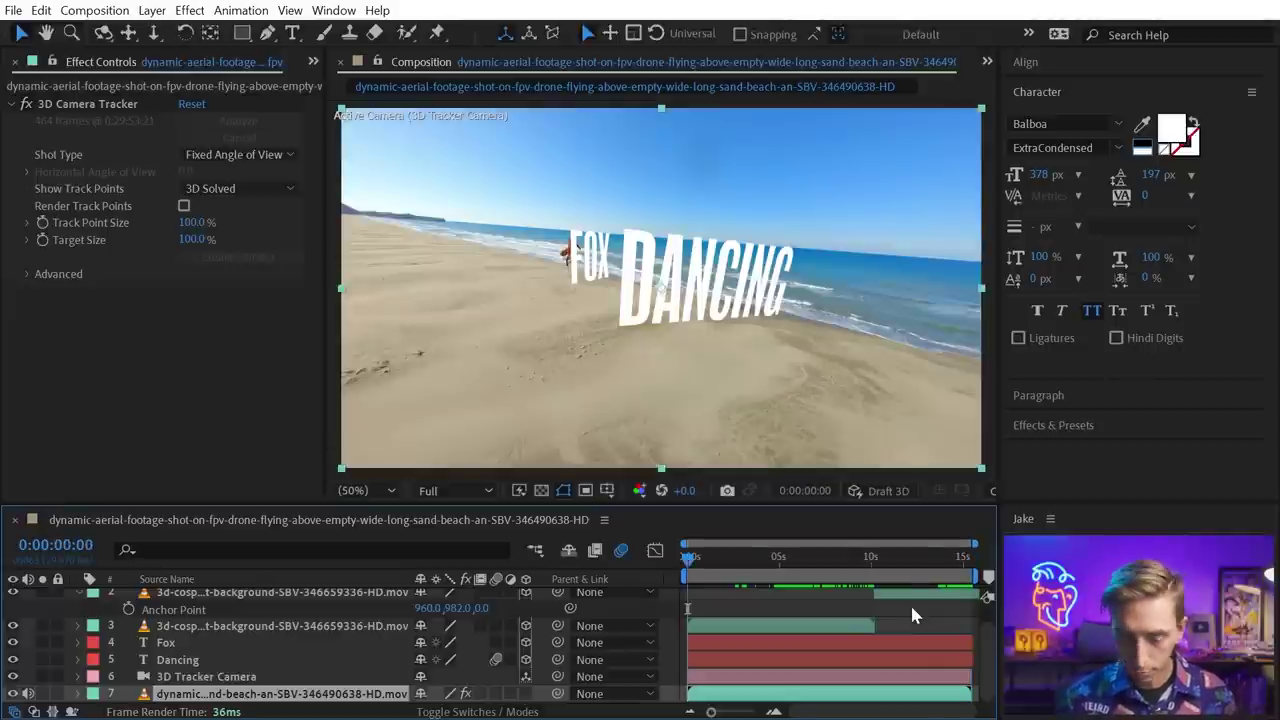
pyautogui.rightClick(735, 579)
pyautogui.click(824, 629)
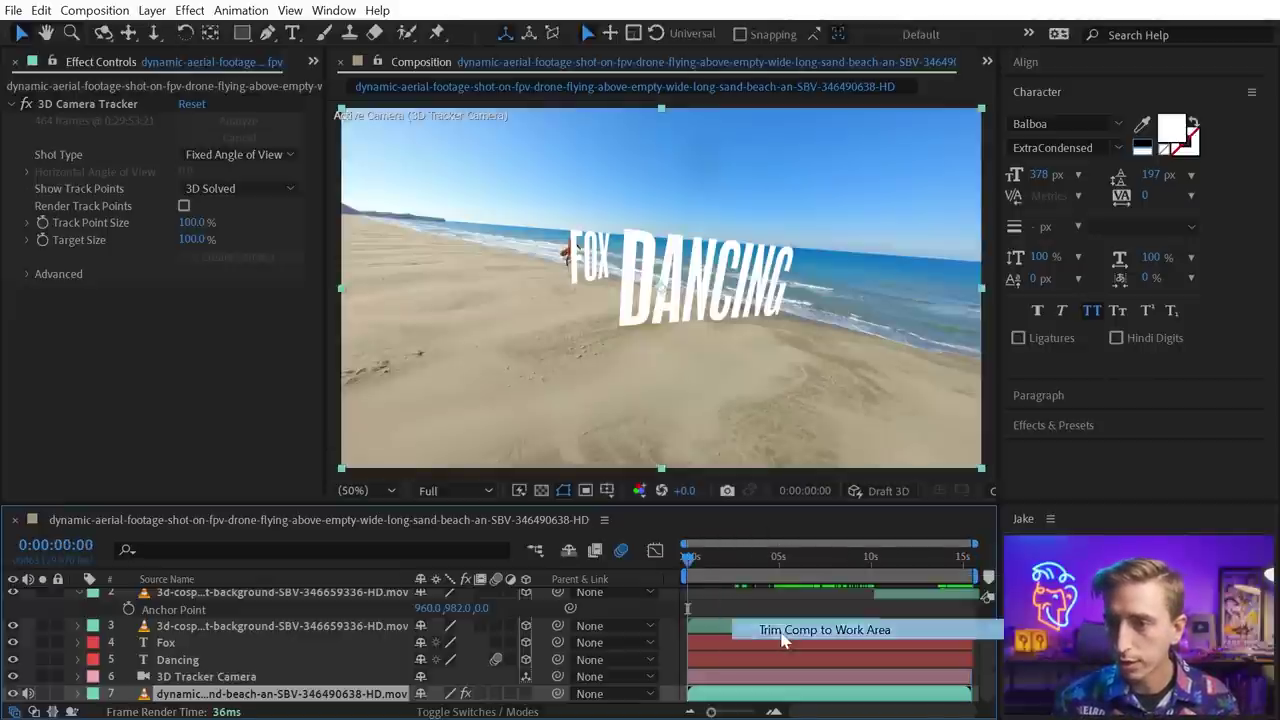
pyautogui.moveTo(413, 585); pyautogui.dragTo(238, 585)
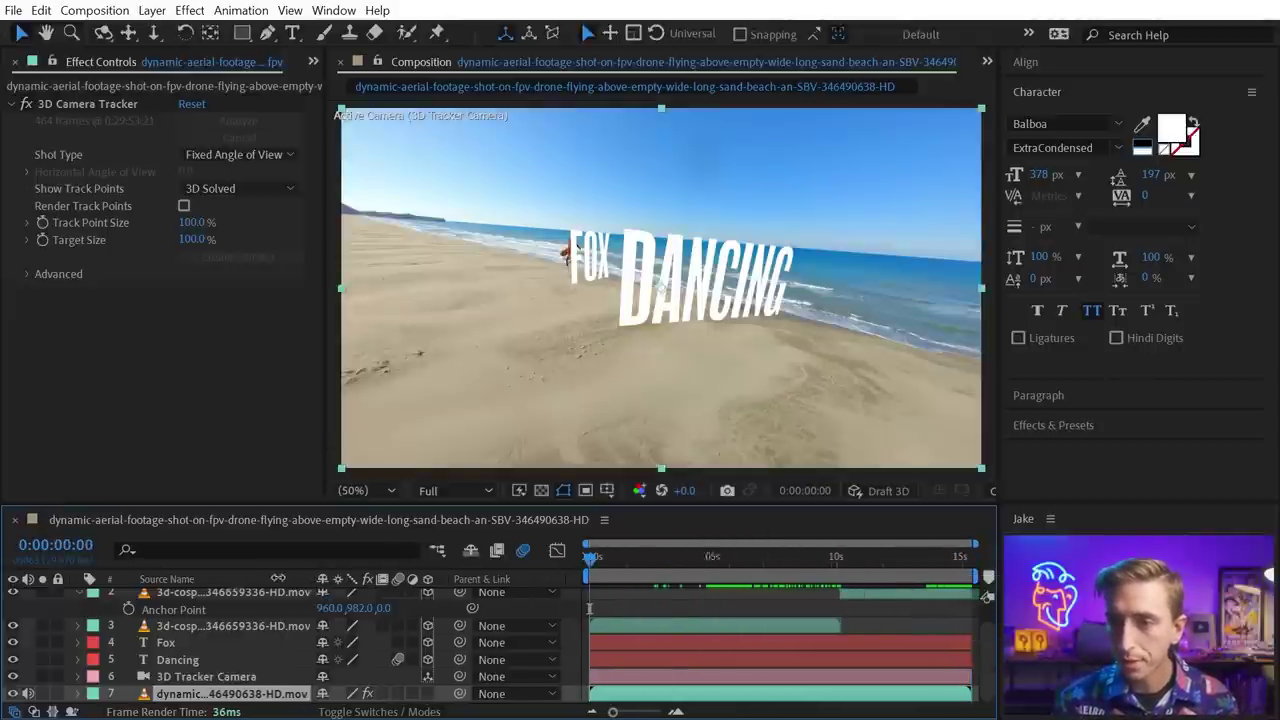
pyautogui.press('space')
pyautogui.moveTo(752, 570); pyautogui.dragTo(692, 603)
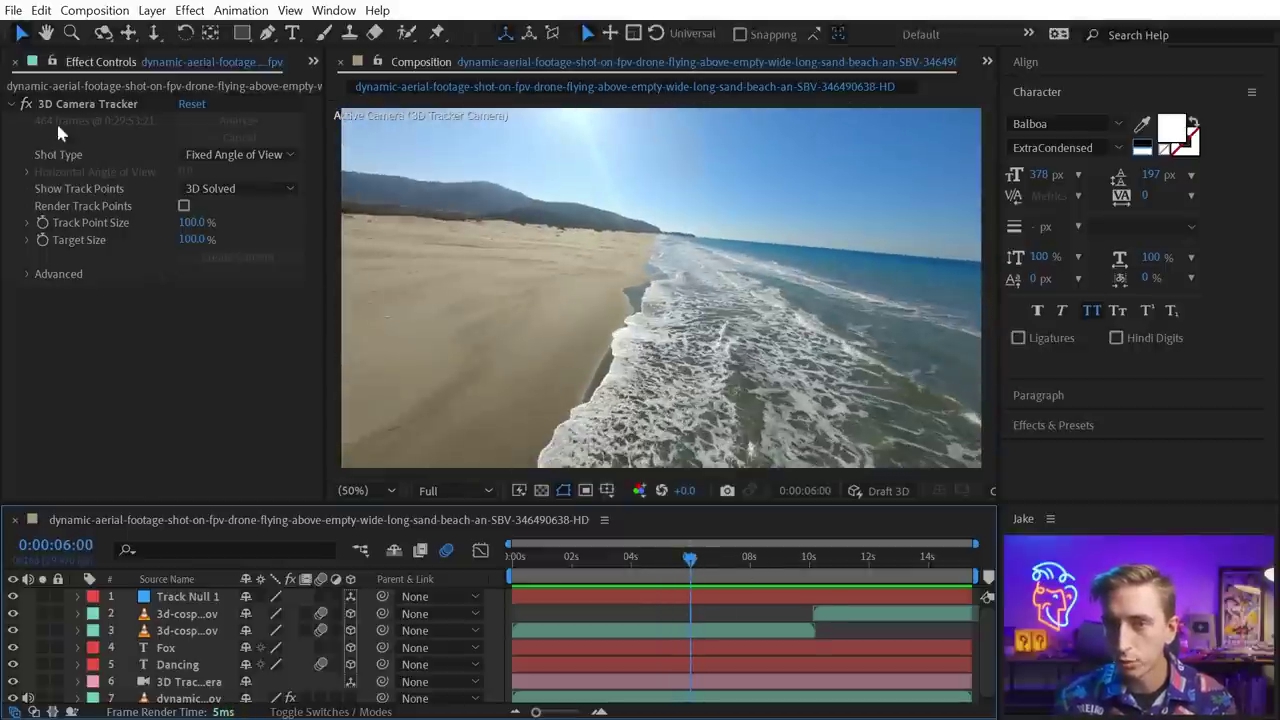
# Step: Set the fox footage's Interpret Footage Loop to 99 and drag one fox layer's out point to the comp end
pyautogui.hotkey('ctrl', '0')
pyautogui.rightClick(60, 253)
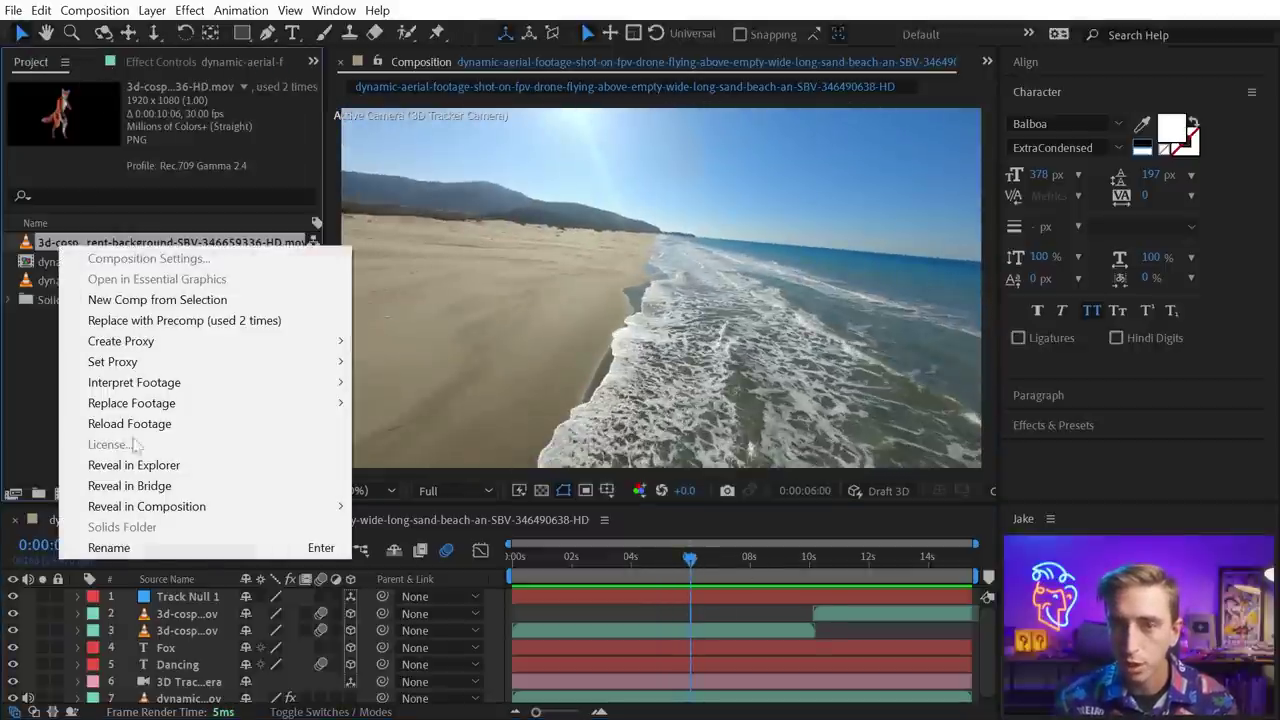
pyautogui.moveTo(200, 378)
pyautogui.click(460, 385)
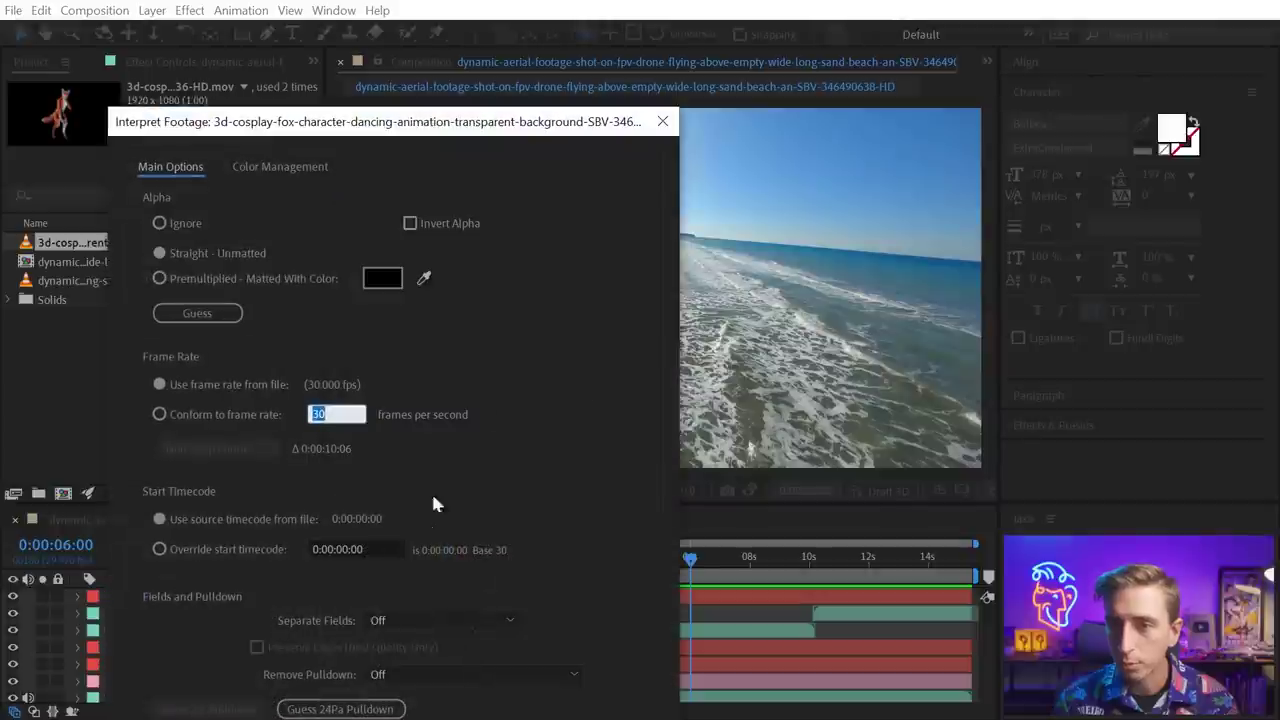
pyautogui.moveTo(348, 121); pyautogui.dragTo(383, 2)
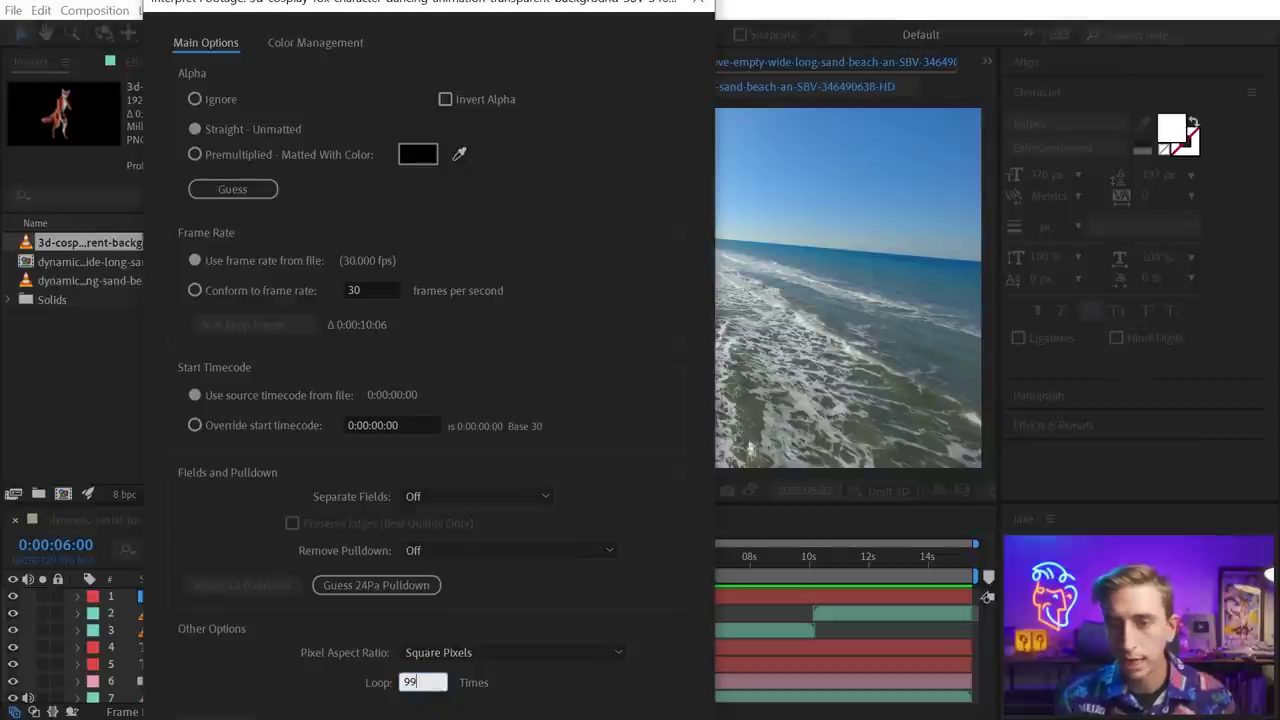
pyautogui.press('Return')
pyautogui.moveTo(813, 636); pyautogui.dragTo(996, 625)
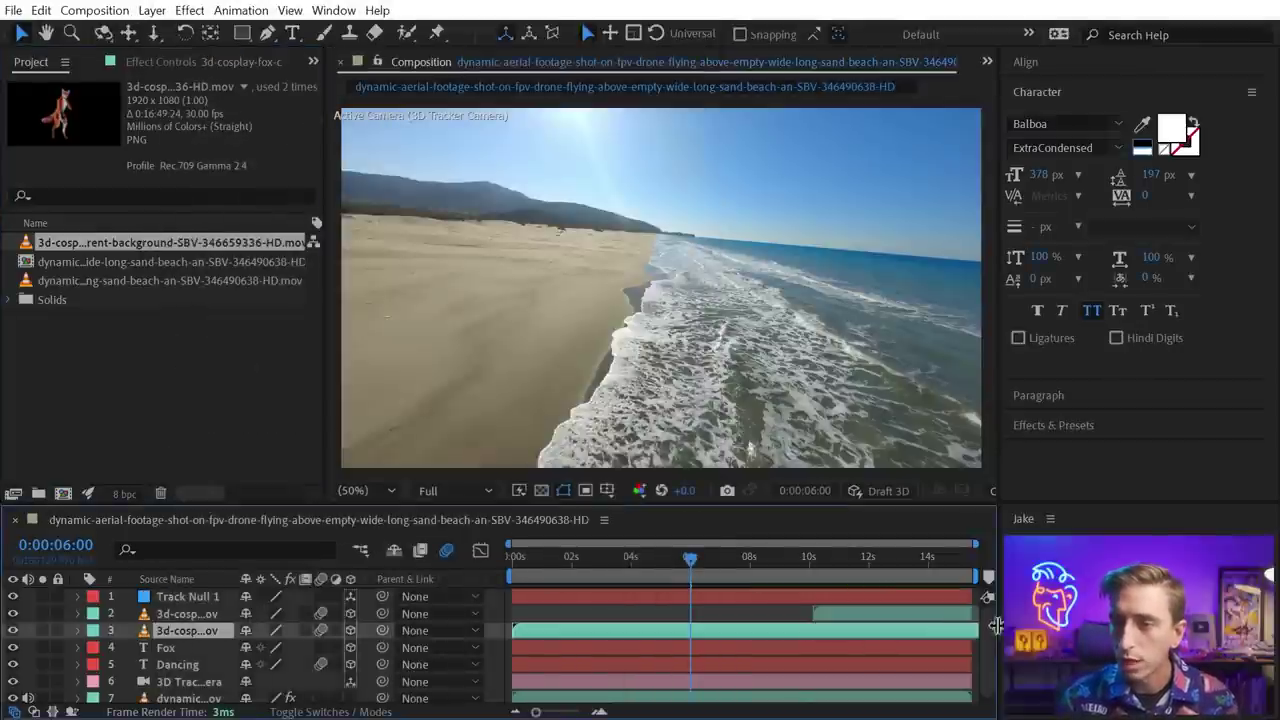
# Step: Make the other fox clip start at 0s and run to about 13s
pyautogui.click(892, 616)
pyautogui.press('Home')
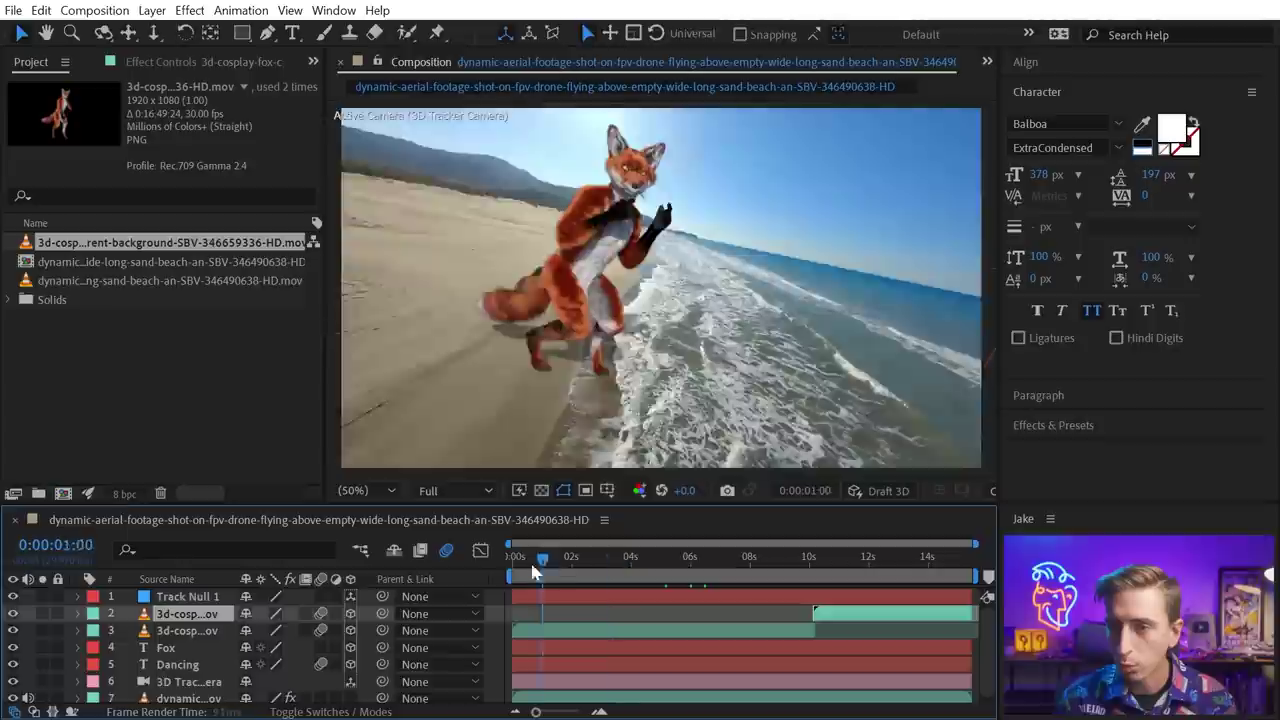
pyautogui.moveTo(904, 612); pyautogui.dragTo(588, 620)
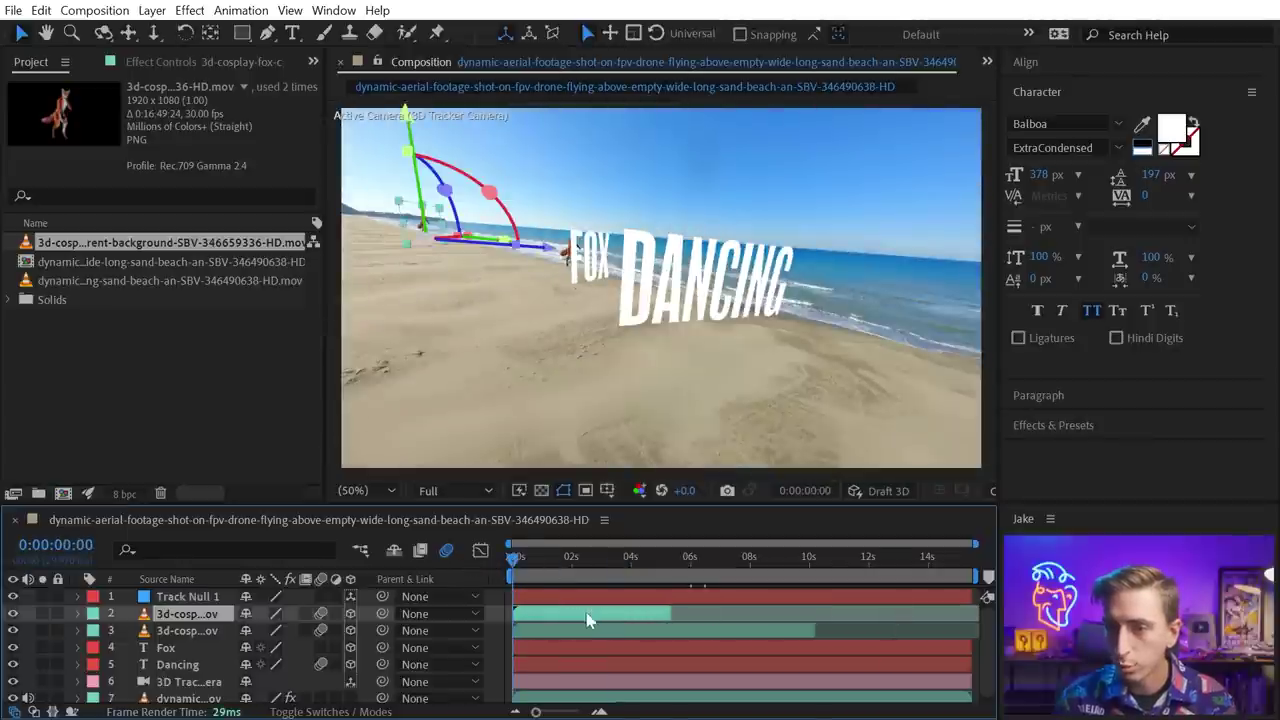
pyautogui.moveTo(678, 613); pyautogui.dragTo(915, 625)
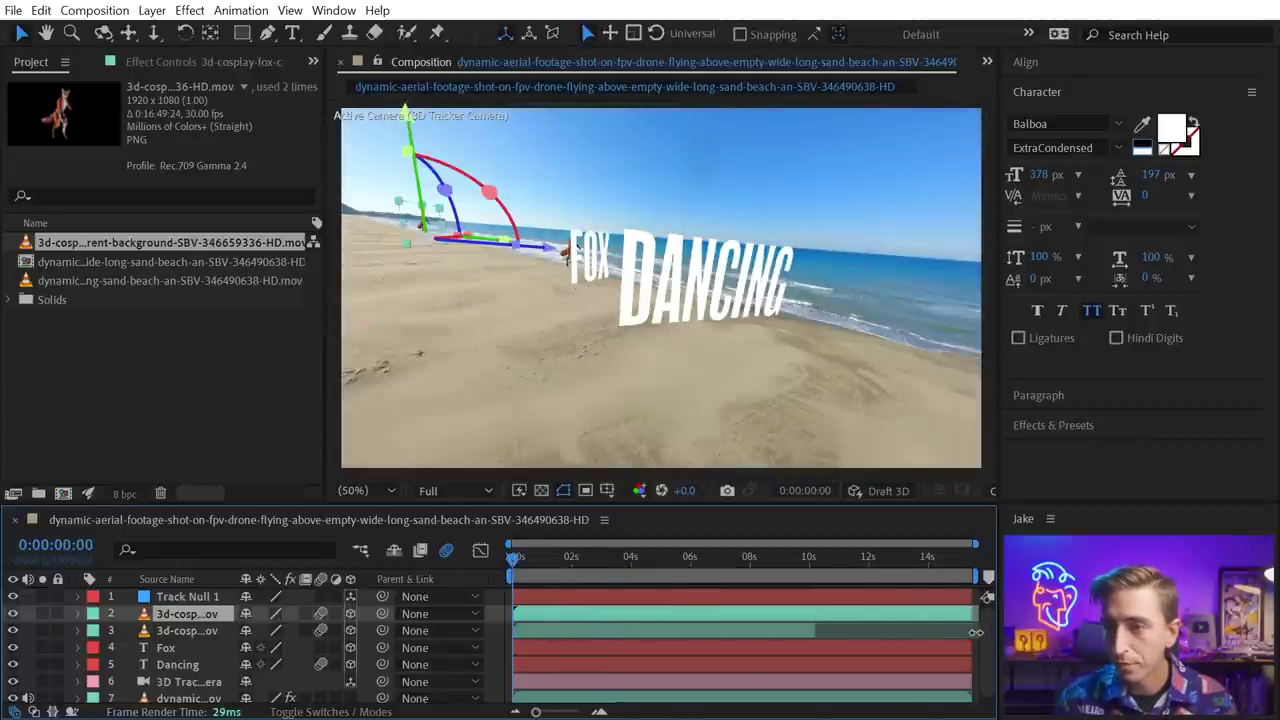
pyautogui.moveTo(528, 566); pyautogui.dragTo(692, 567)
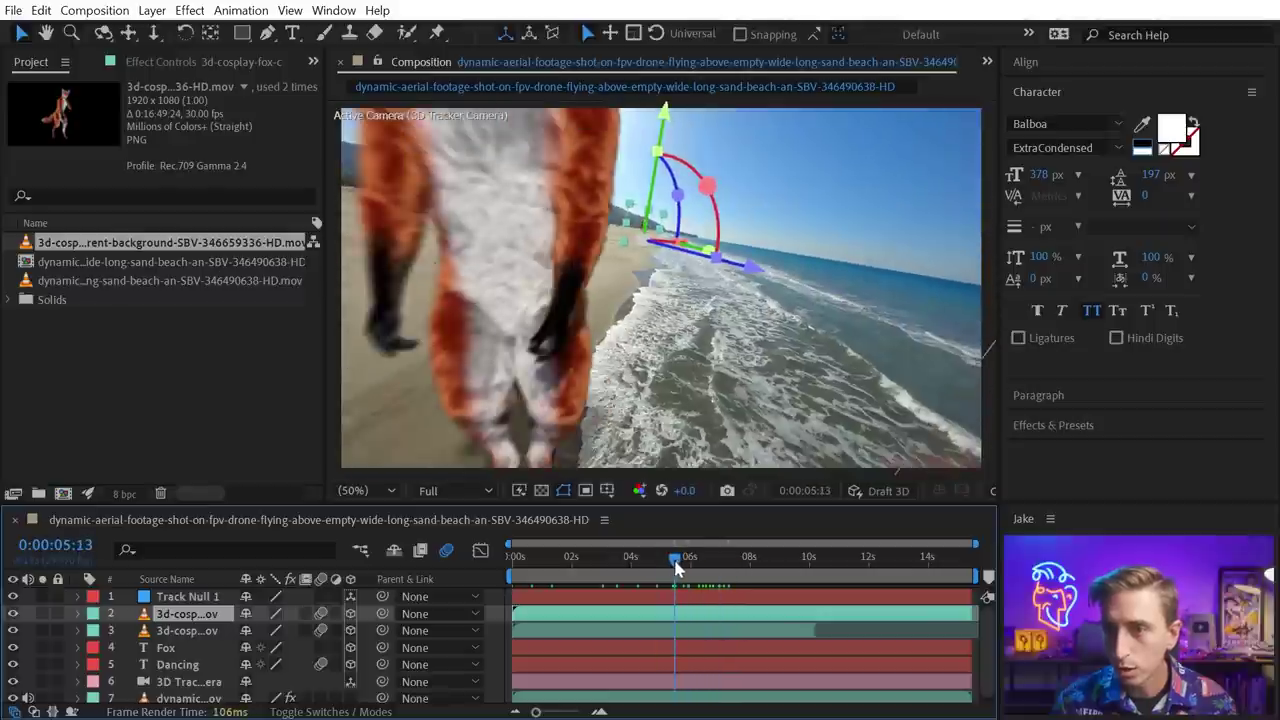
# Step: Duplicate the fox twice, pushing one copy back along the beach and shifting the third further right
pyautogui.hotkey('ctrl', 'd')
pyautogui.press('space')
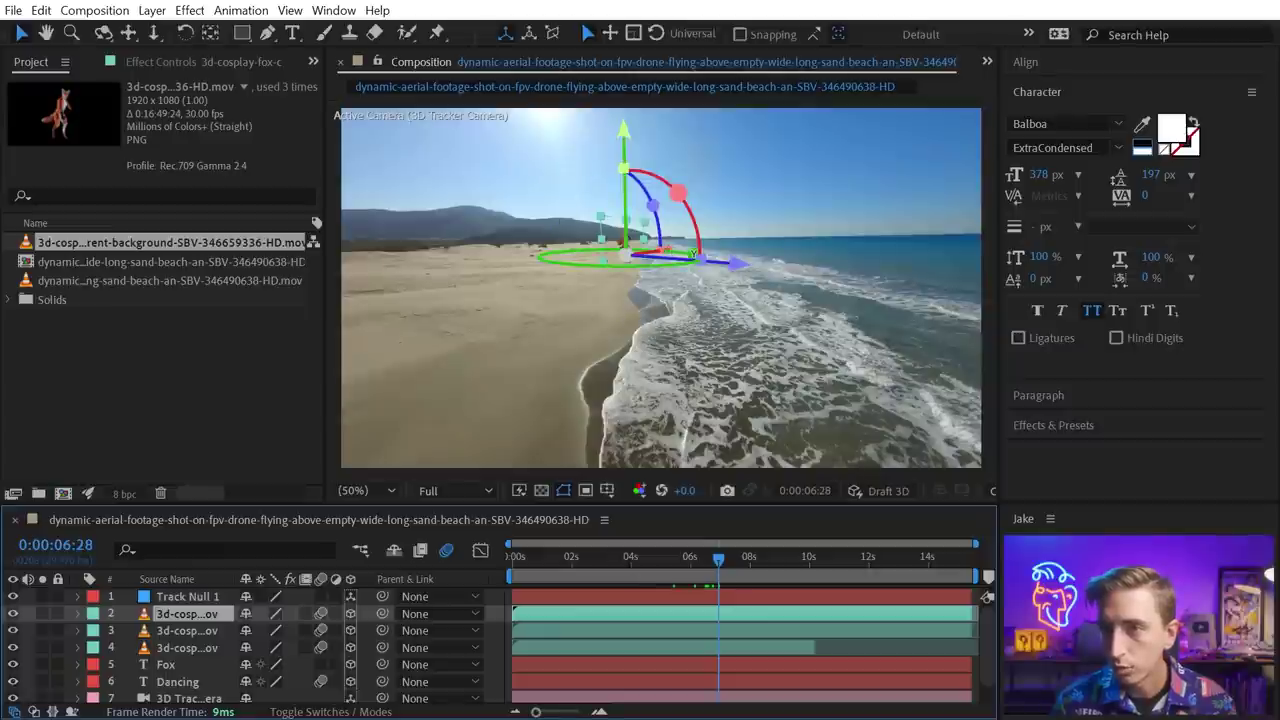
pyautogui.moveTo(692, 256); pyautogui.dragTo(560, 310)
pyautogui.hotkey('ctrl', 'd')
pyautogui.hotkey('ctrl', 'd')
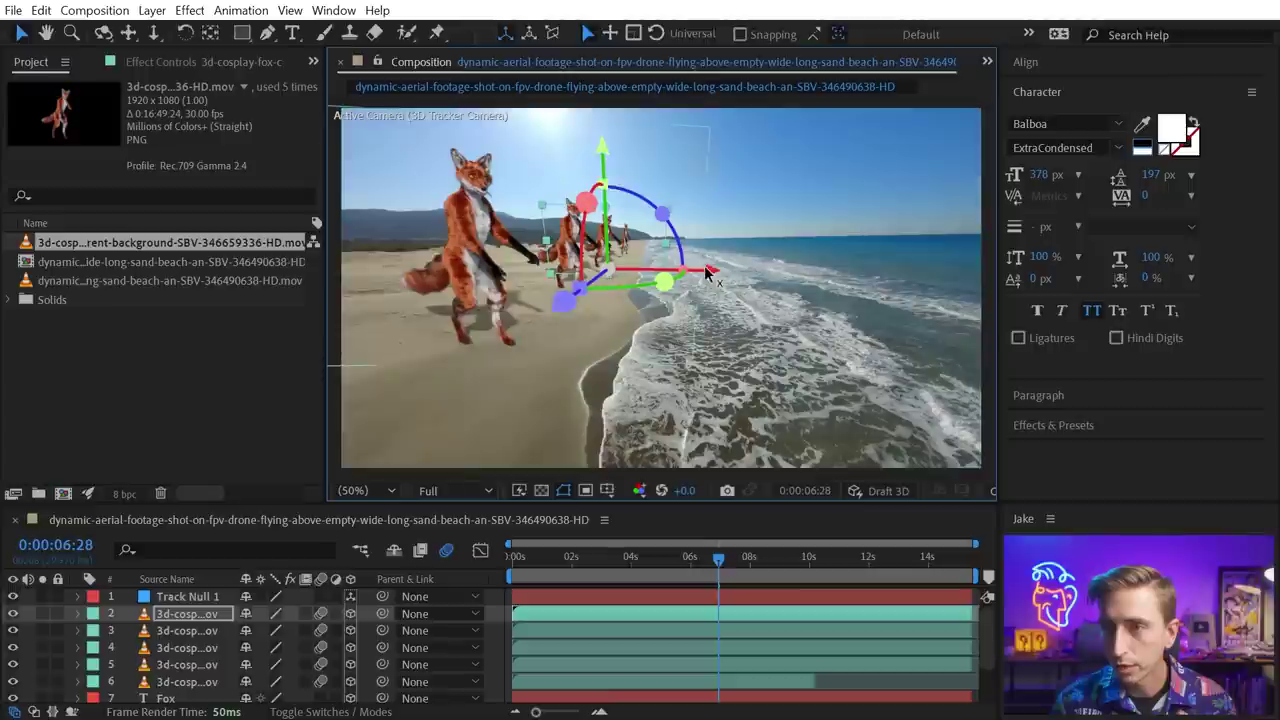
pyautogui.moveTo(706, 272); pyautogui.dragTo(805, 278)
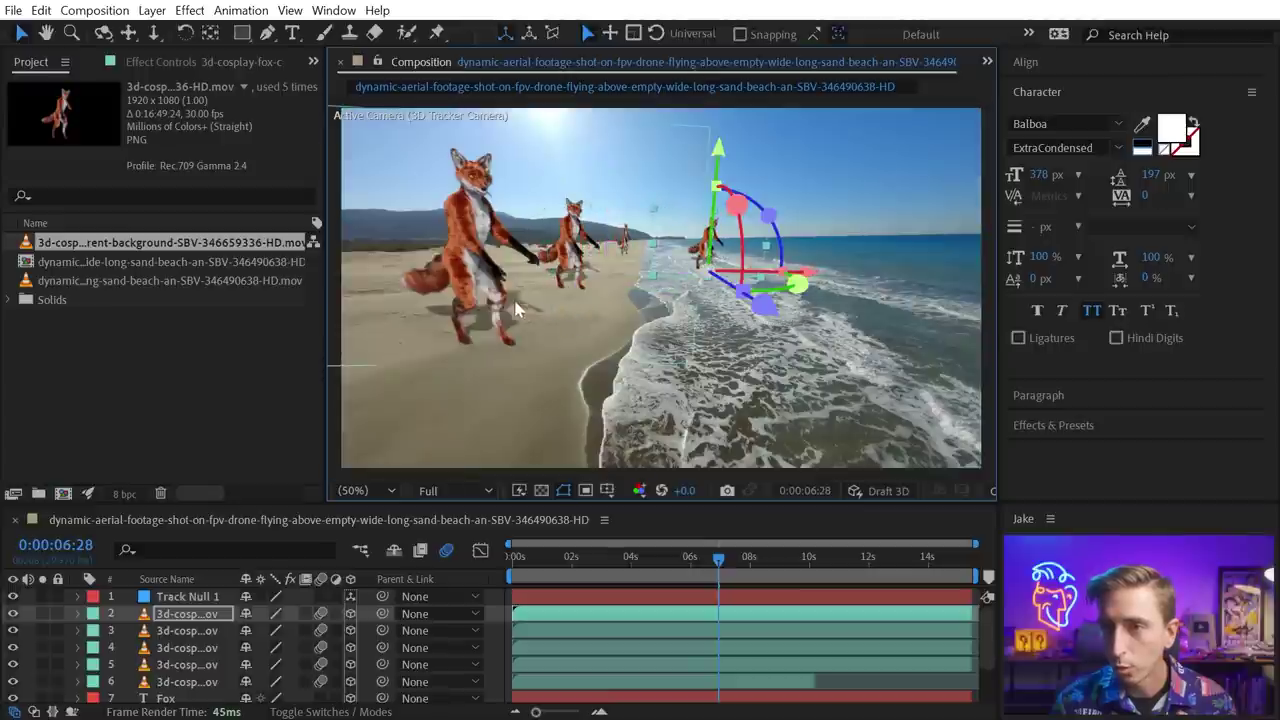
# Step: Shift a fox clip earlier, lengthen another fox clip, and preview the composition from the start
pyautogui.moveTo(826, 616); pyautogui.dragTo(778, 620)
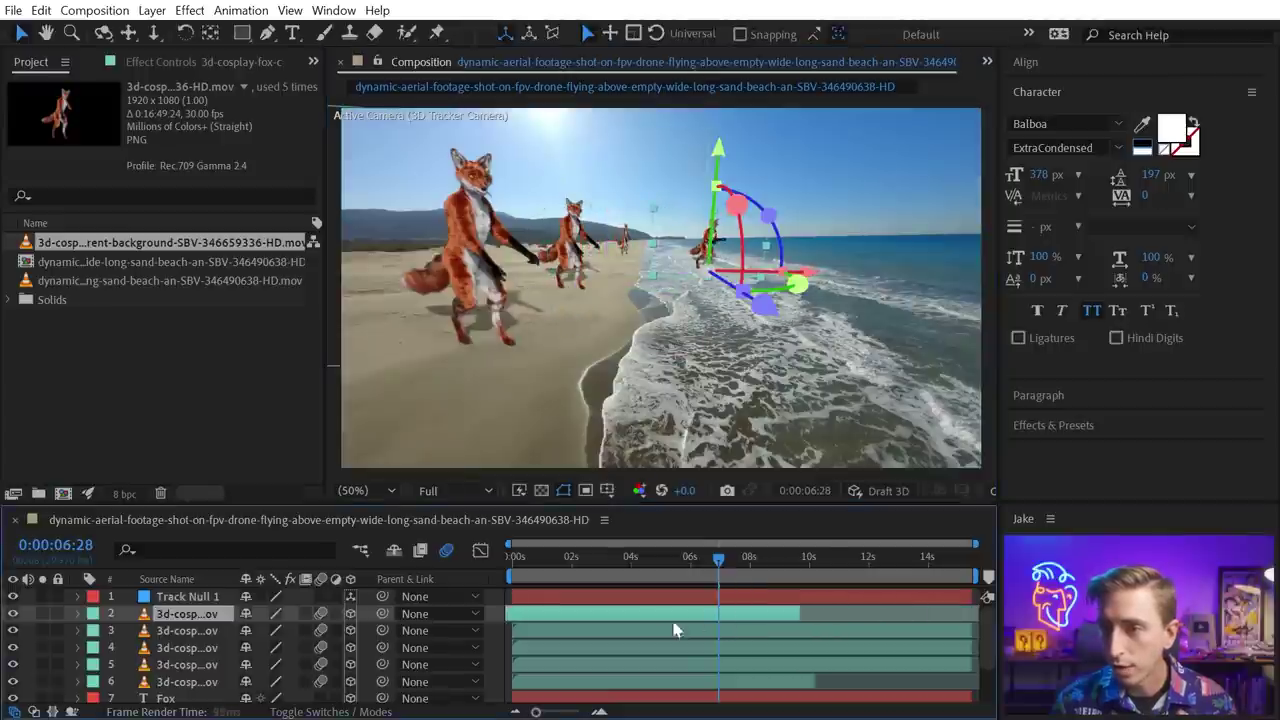
pyautogui.click(707, 631)
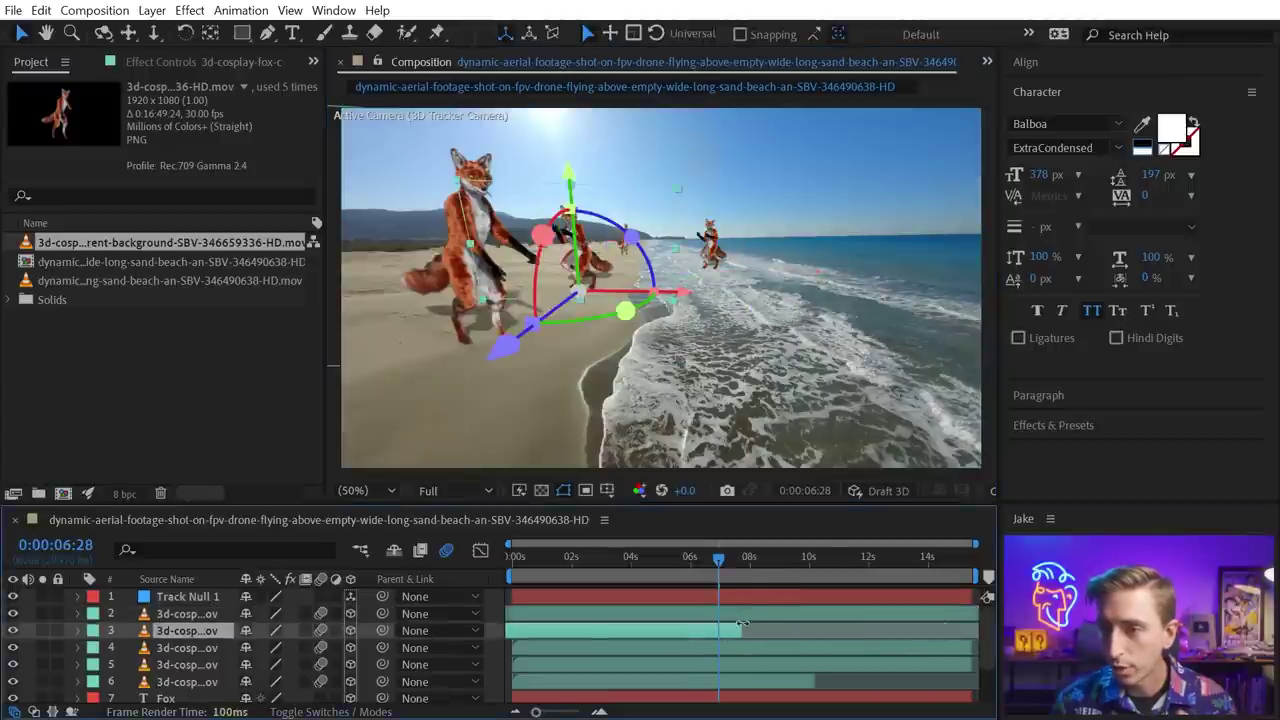
pyautogui.moveTo(742, 622); pyautogui.dragTo(978, 648)
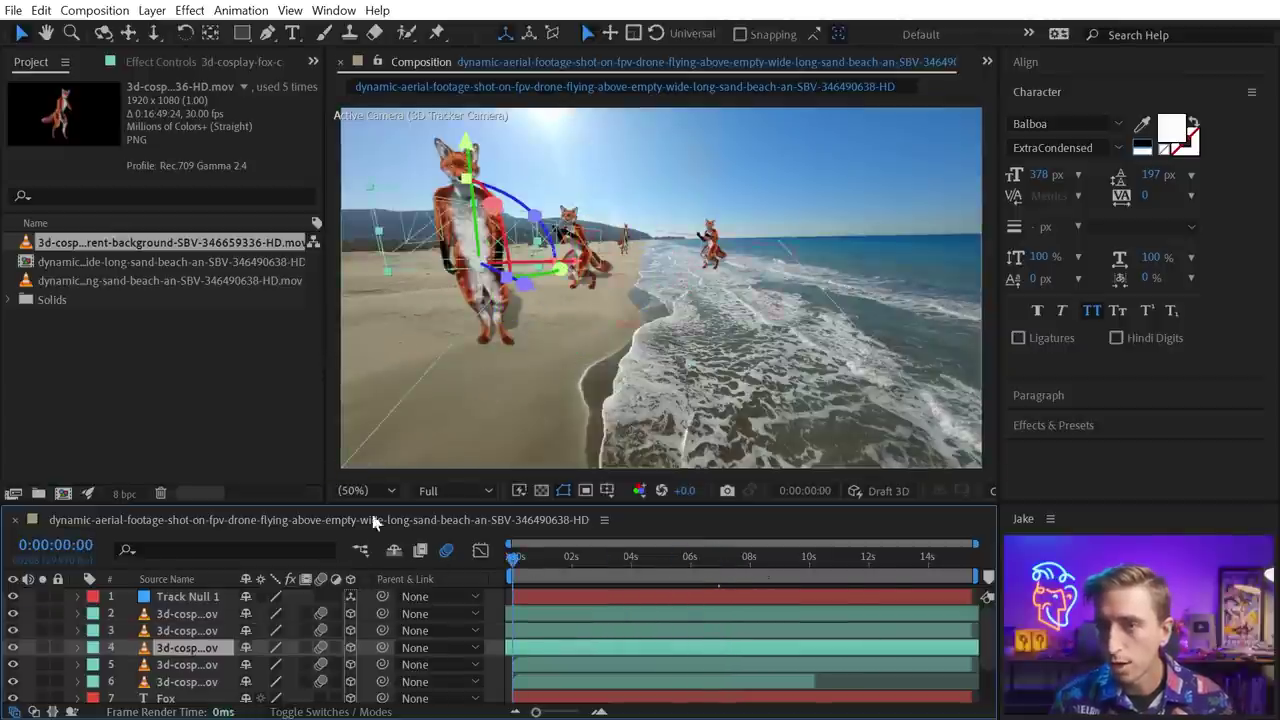
pyautogui.press('Home')
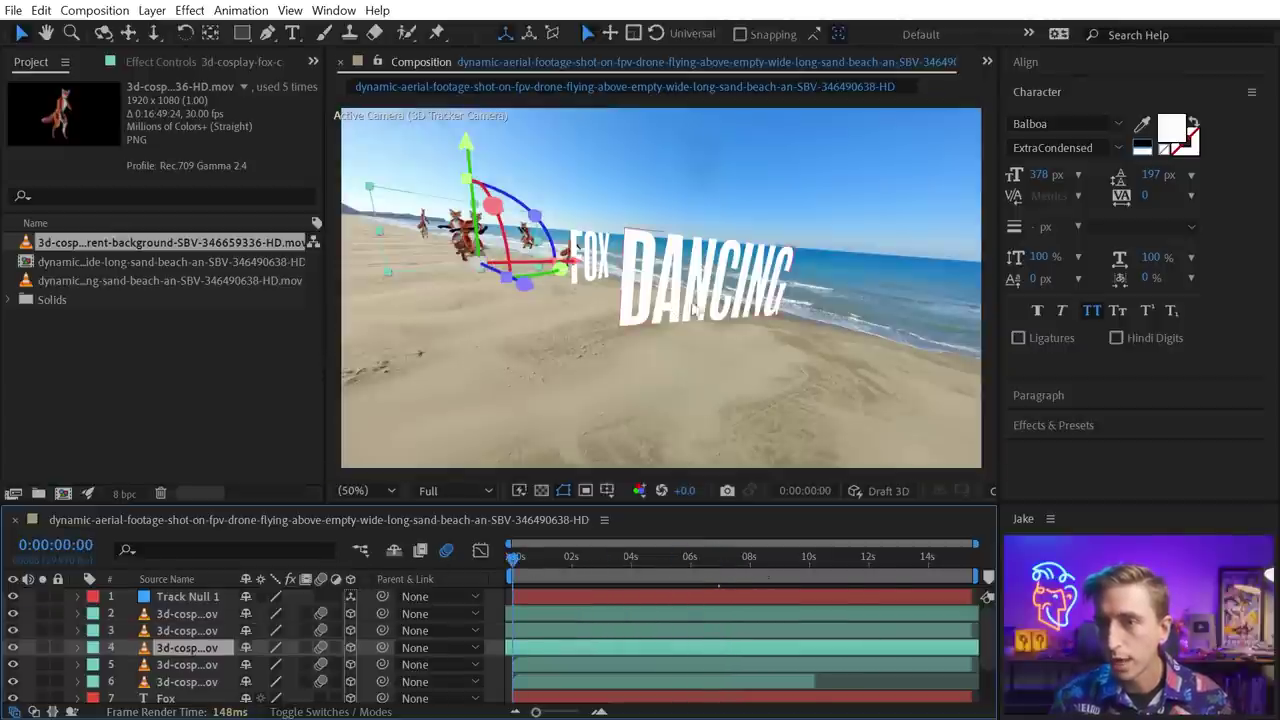
pyautogui.press('F2')
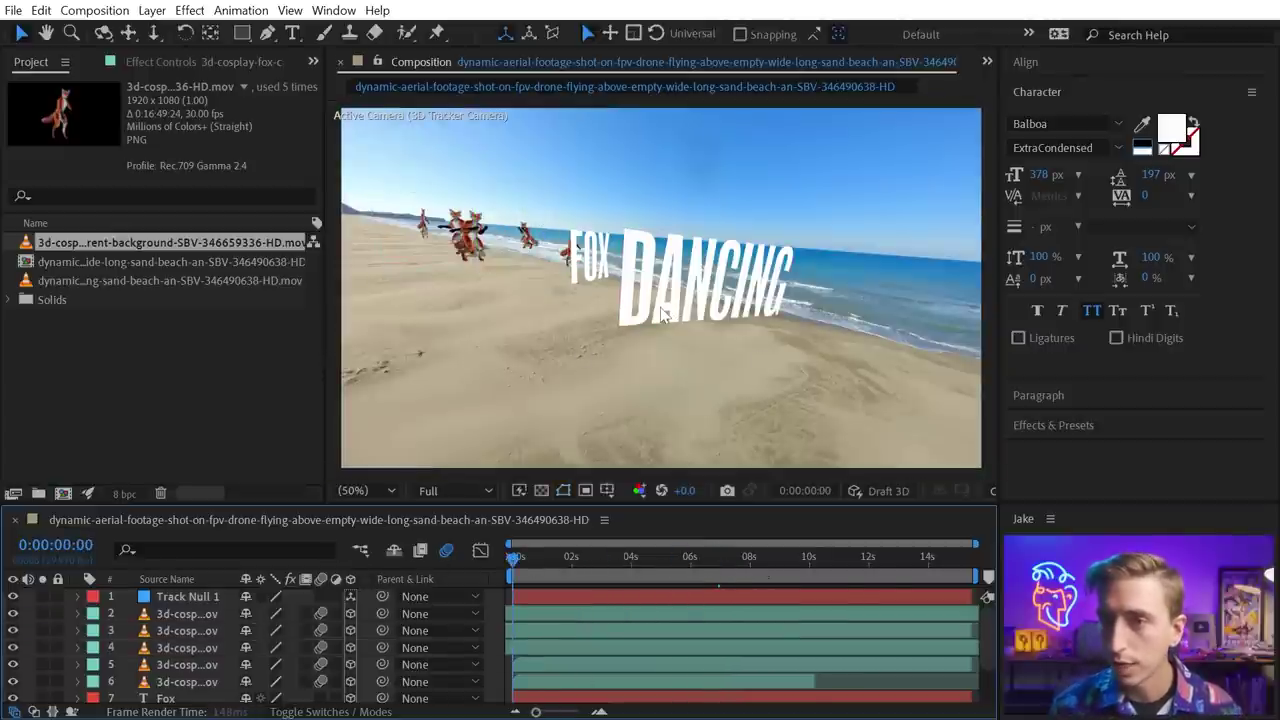
pyautogui.press('space')
pyautogui.press('`')
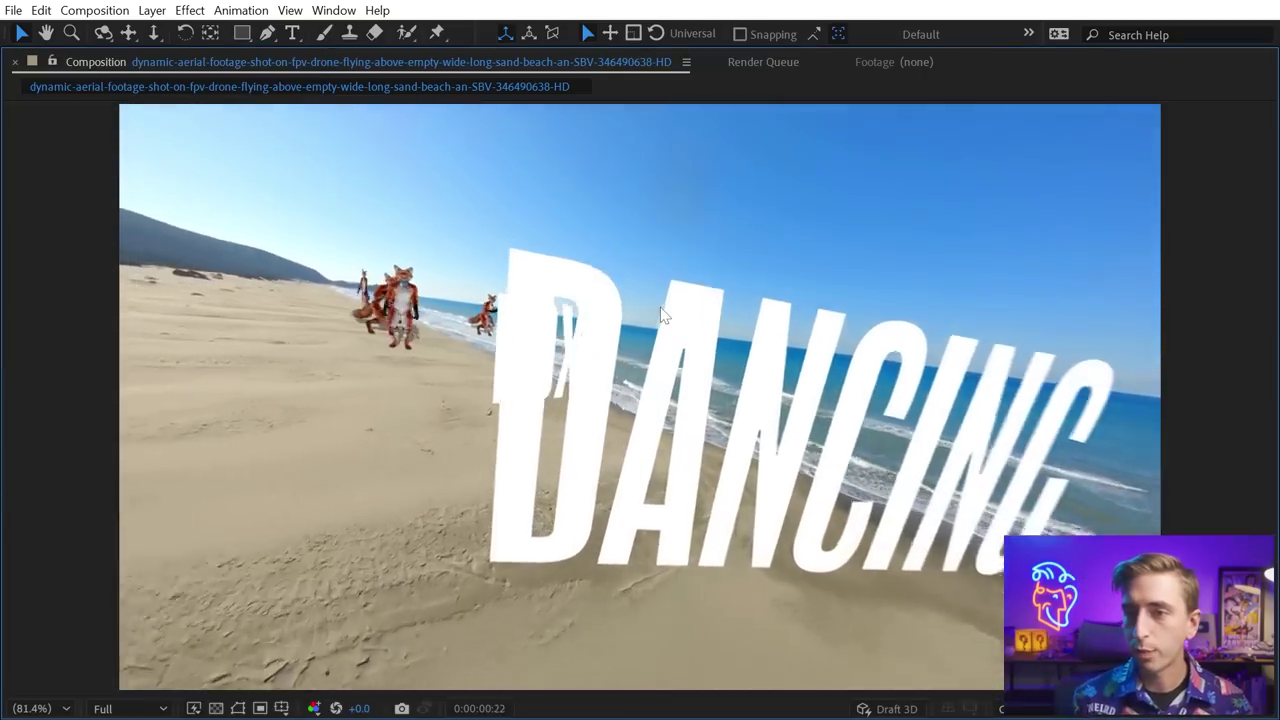